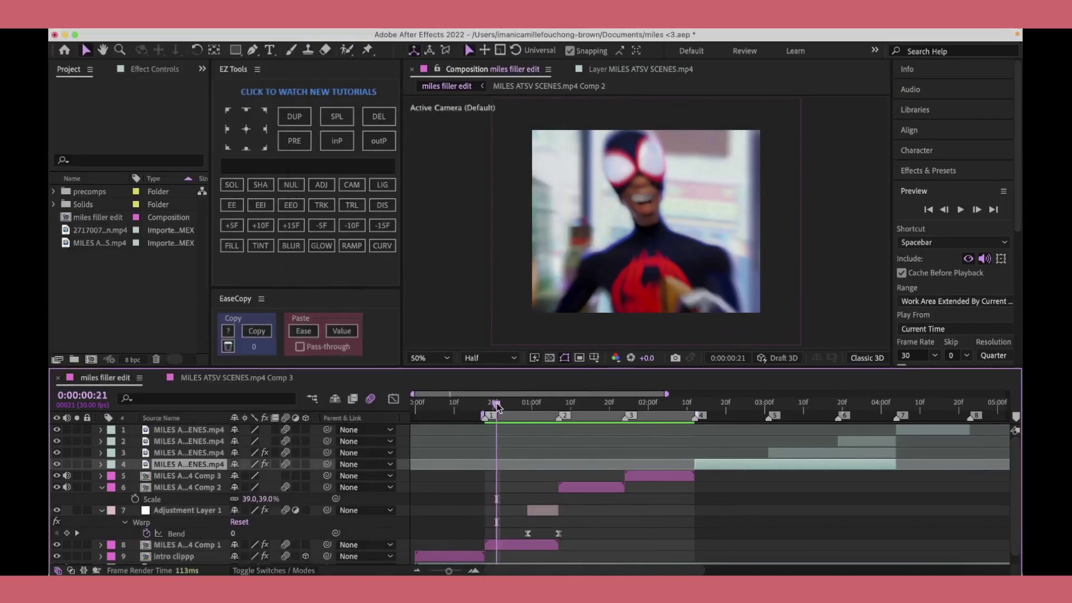
Step: Preview the transition from the chosen start point, then stop playback
{"action": "left_click", "coordinate": [558, 411]}
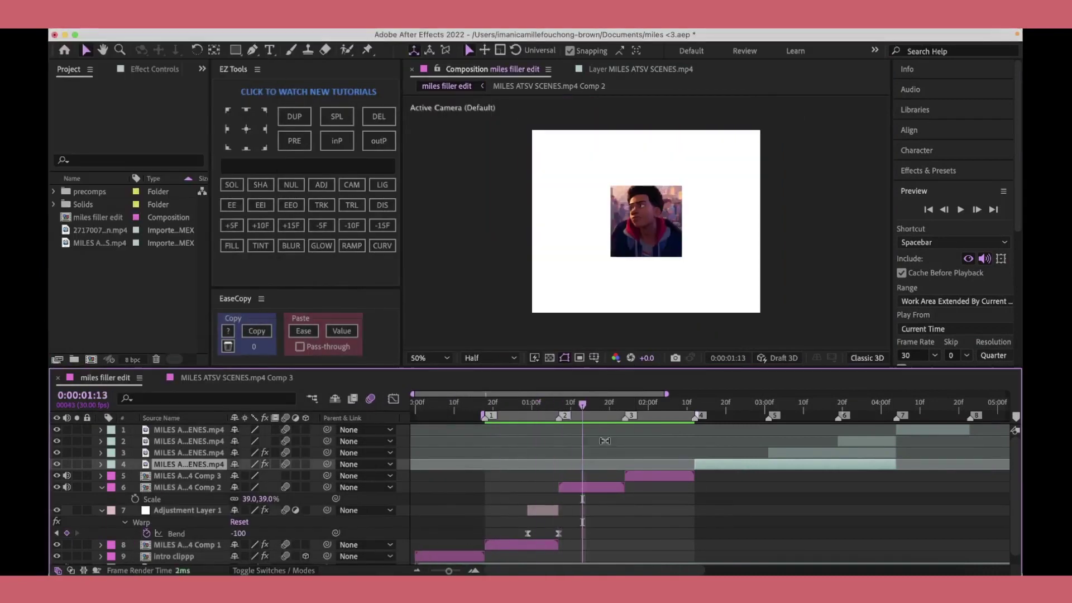
{"action": "left_click", "coordinate": [490, 405]}
{"action": "key", "text": "space"}
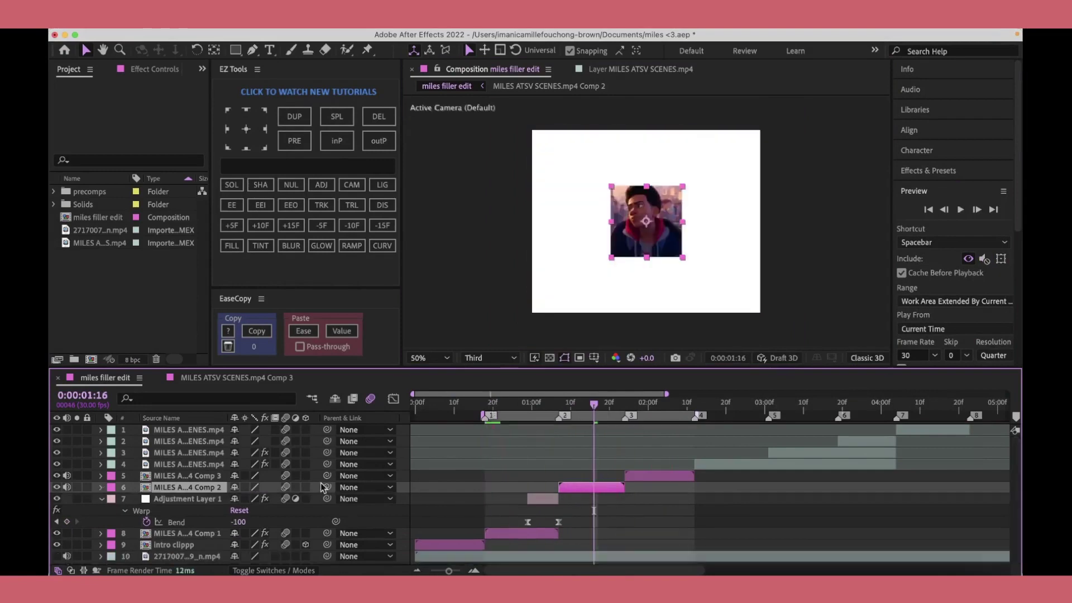
{"action": "key", "text": "space"}
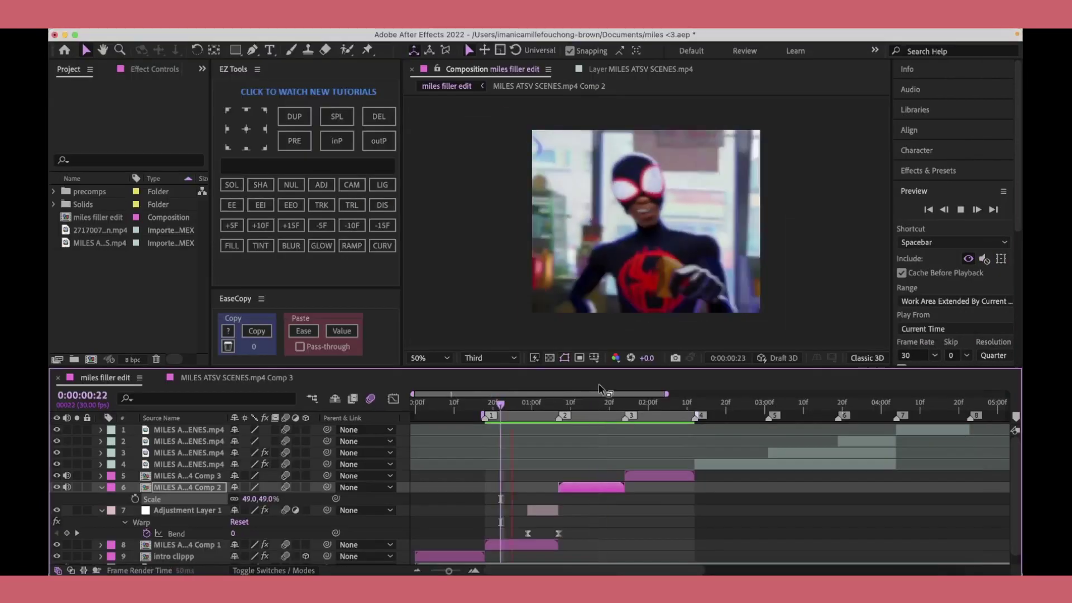
{"action": "key", "text": "space"}
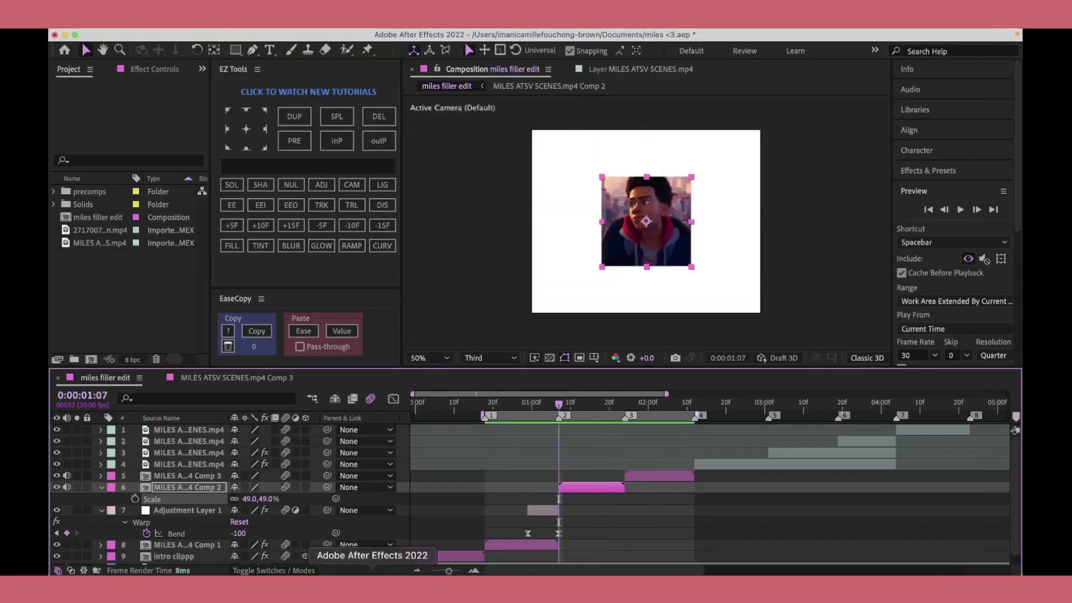
Step: Add an adjustment layer, make Comp 2 3D, and apply Warp with Bend 0
{"action": "key", "text": "ctrl+alt+y"}
{"action": "left_click", "coordinate": [305, 499]}
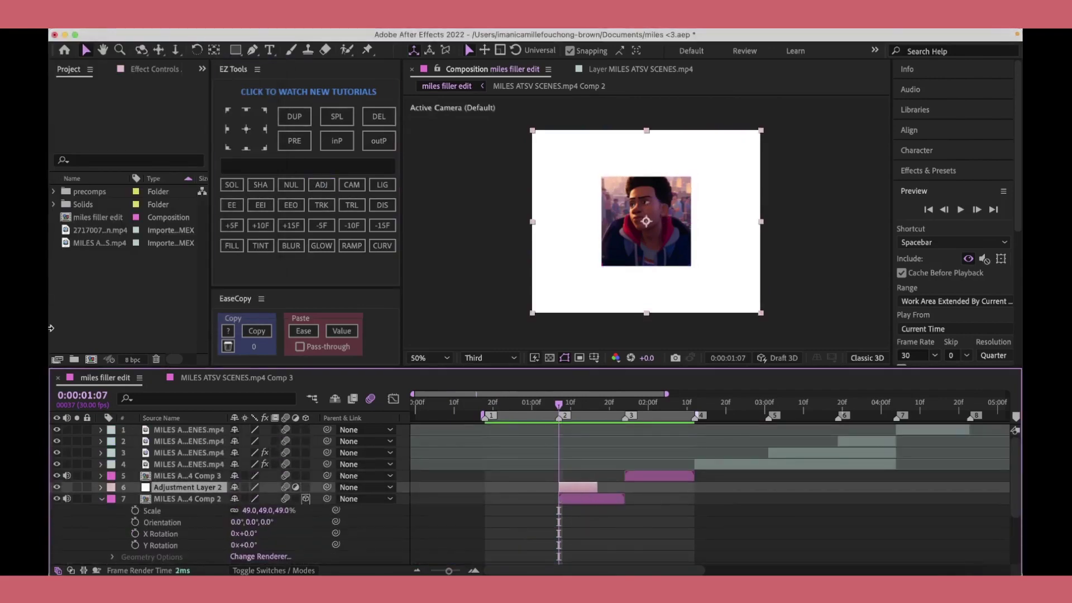
{"action": "key", "text": "ctrl+space"}
{"action": "type", "text": "warp"}
{"action": "left_click", "coordinate": [447, 366]}
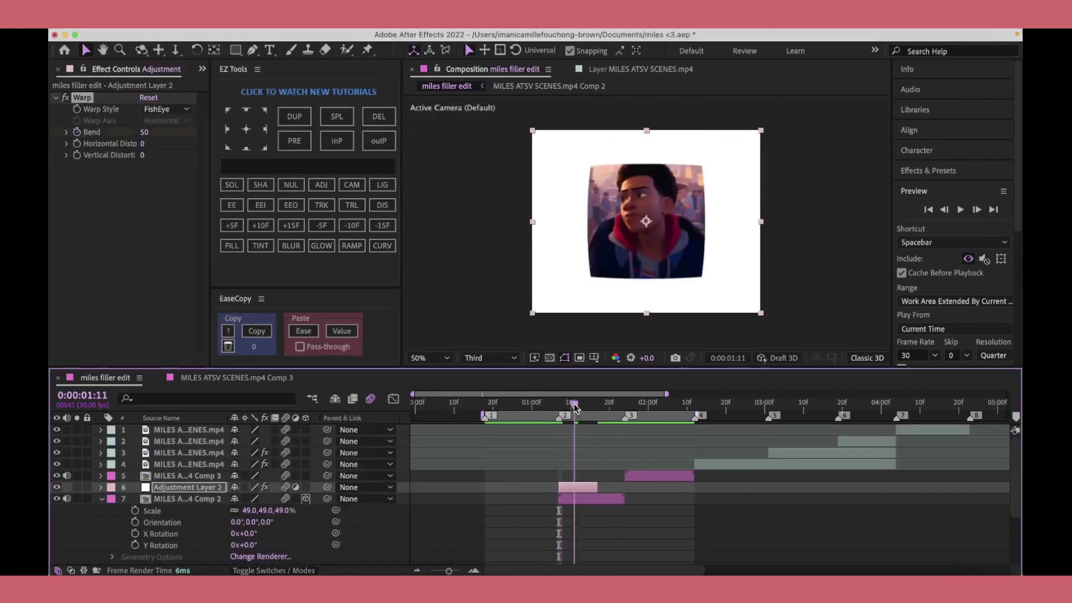
{"action": "left_click", "coordinate": [144, 132]}
{"action": "type", "text": "0"}
{"action": "key", "text": "Return"}
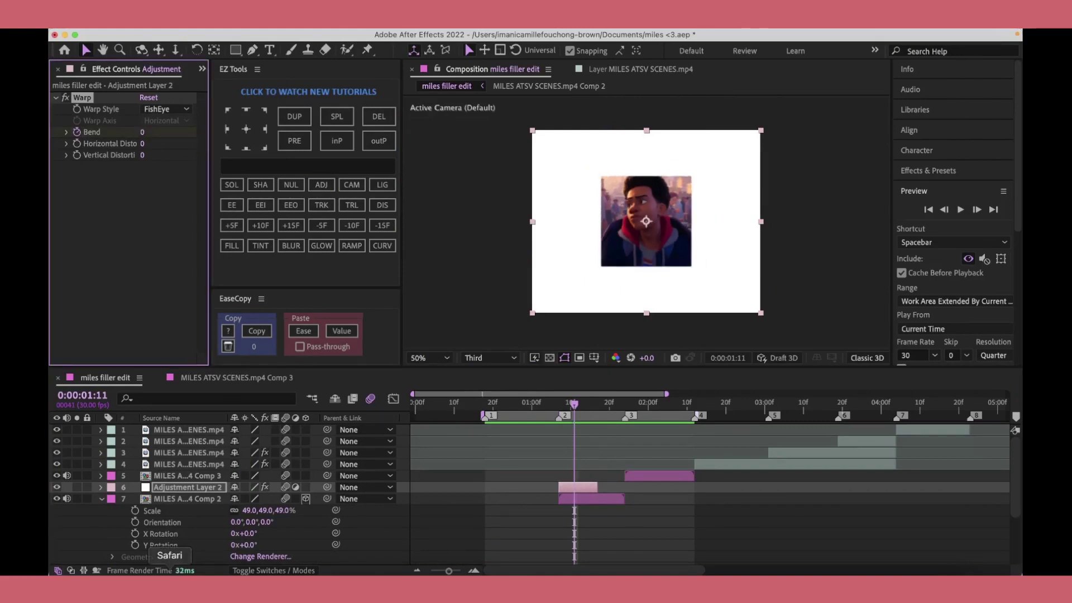
Step: Select Comp 2 and fit the whole composition in the viewer
{"action": "left_click", "coordinate": [600, 499]}
{"action": "left_click", "coordinate": [430, 357]}
{"action": "left_click", "coordinate": [443, 132]}
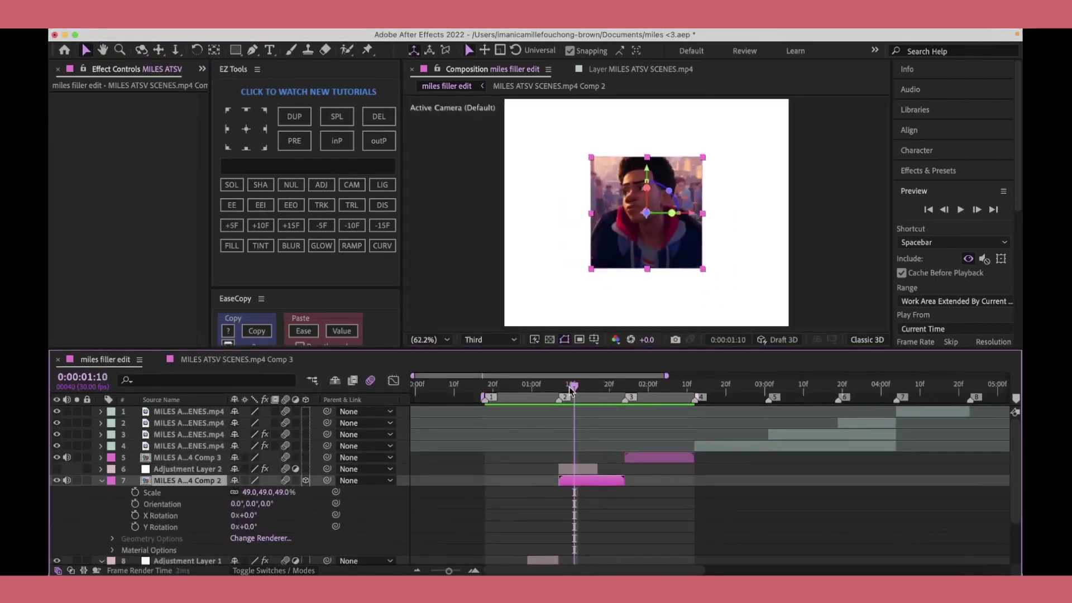
Step: Keyframe Comp 2 rotating from 31° X and 96° Y to flat, with eased speed curves
{"action": "left_click", "coordinate": [570, 386]}
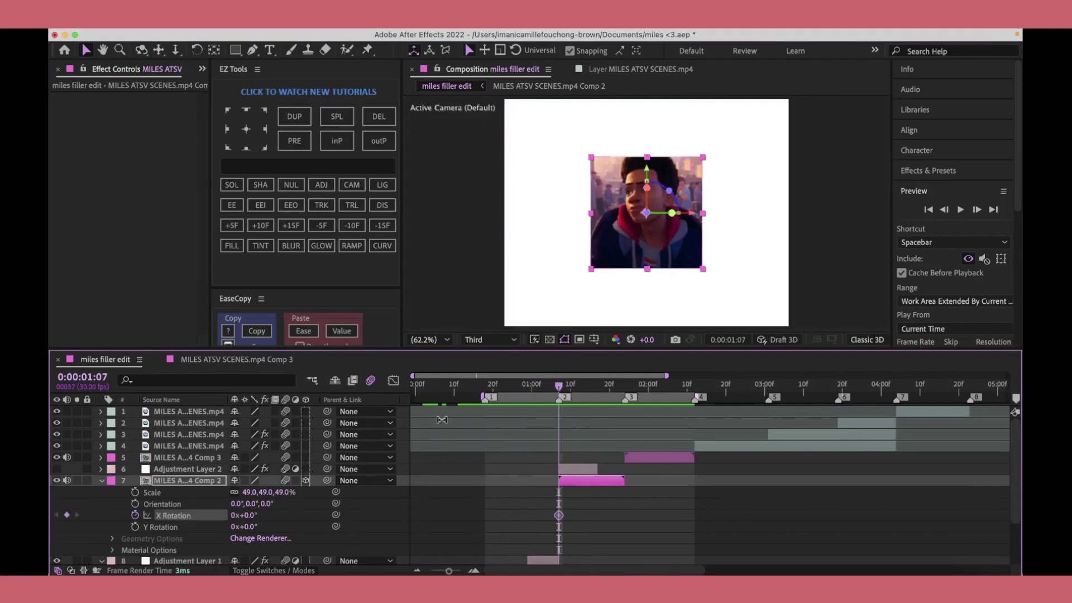
{"action": "left_click", "coordinate": [134, 515]}
{"action": "left_click", "coordinate": [135, 526]}
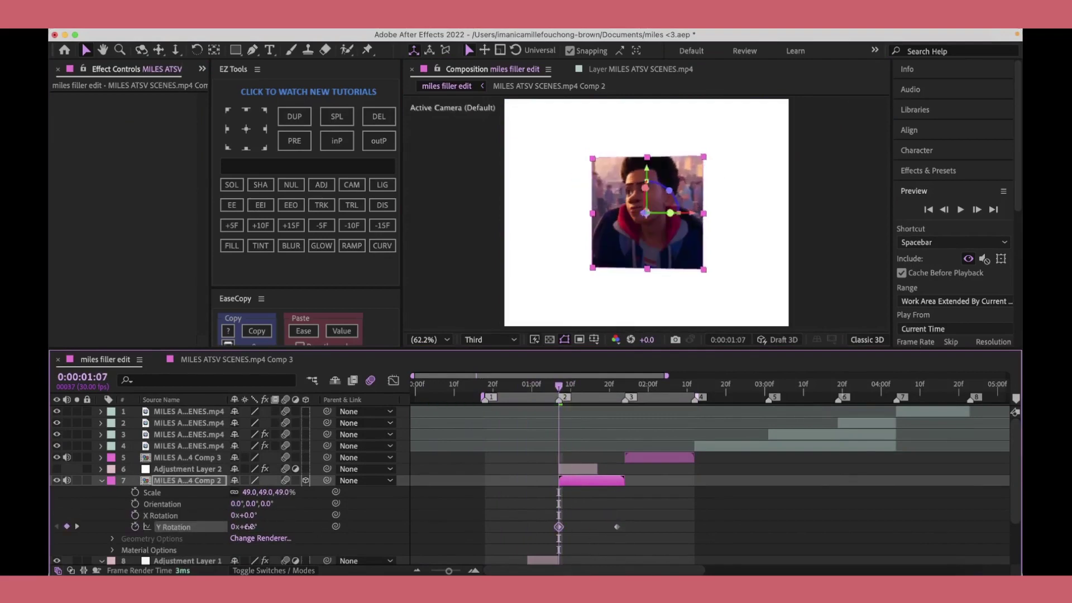
{"action": "mouse_move", "coordinate": [248, 527]}
{"action": "left_mouse_down"}
{"action": "mouse_move", "coordinate": [290, 526]}
{"action": "mouse_move", "coordinate": [251, 514]}
{"action": "left_mouse_up"}
{"action": "left_click", "coordinate": [135, 514]}
{"action": "left_click", "coordinate": [612, 395]}
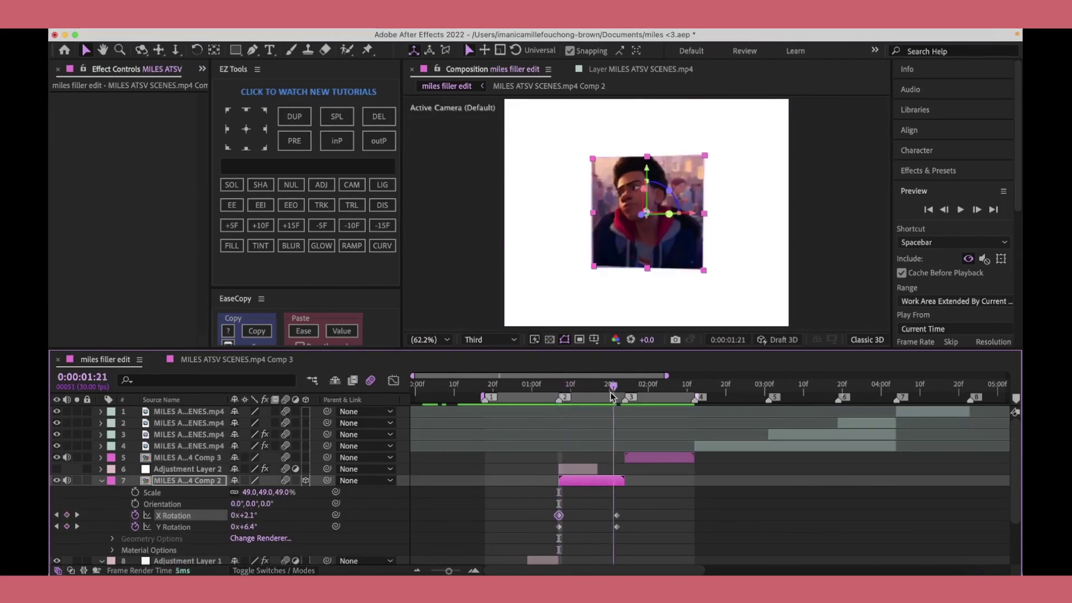
{"action": "key", "text": "shift+F3"}
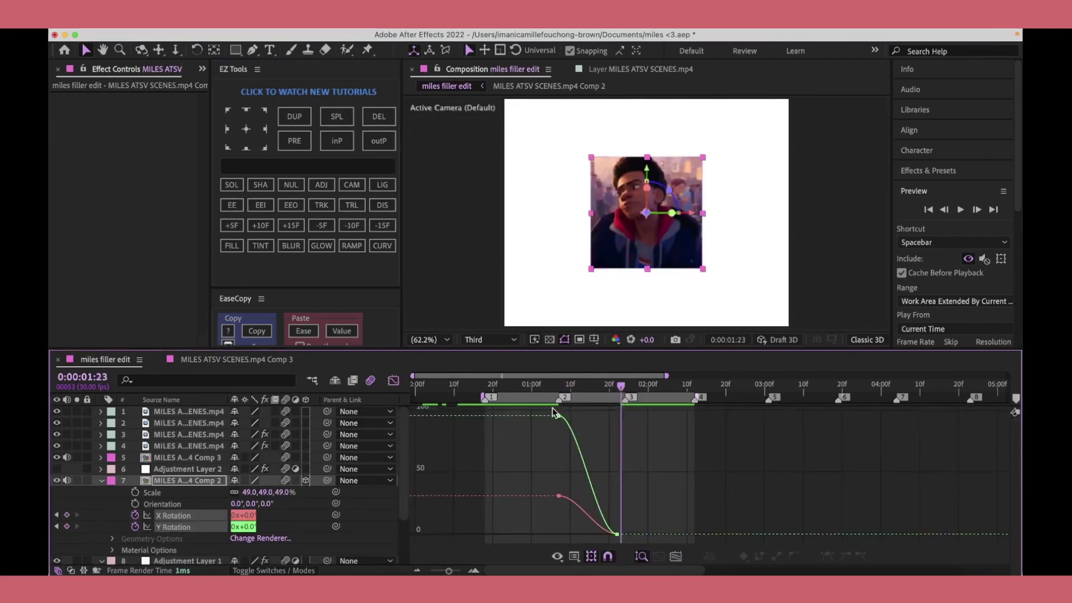
{"action": "key", "text": "shift+F3"}
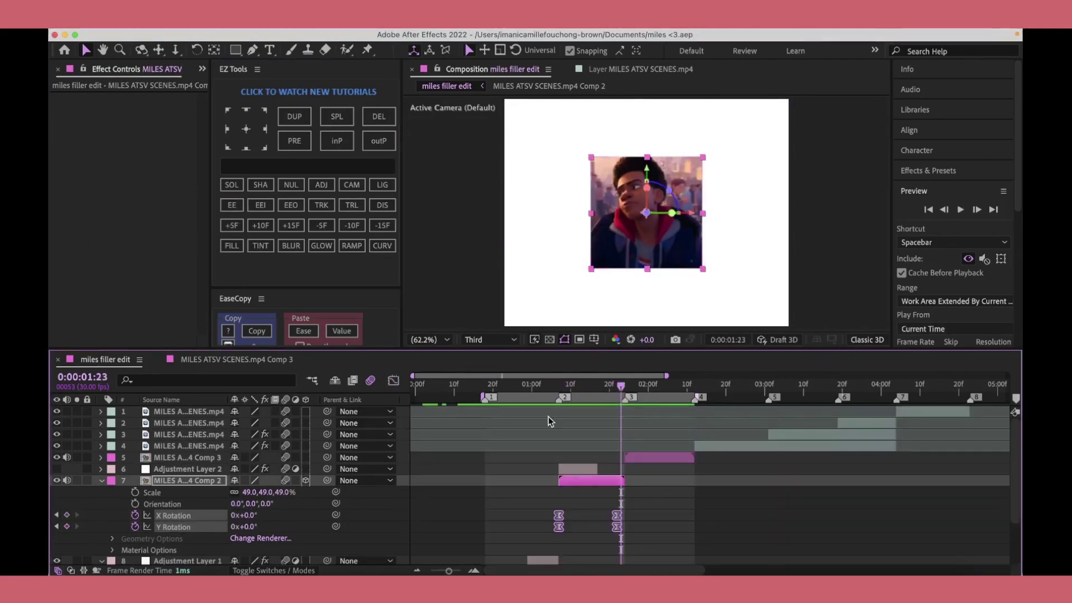
{"action": "key", "text": "ctrl+space"}
Step: Apply Drop Shadow to the Comp 2 clip and scrub back to the transition start
{"action": "type", "text": "drop"}
{"action": "key", "text": "Return"}
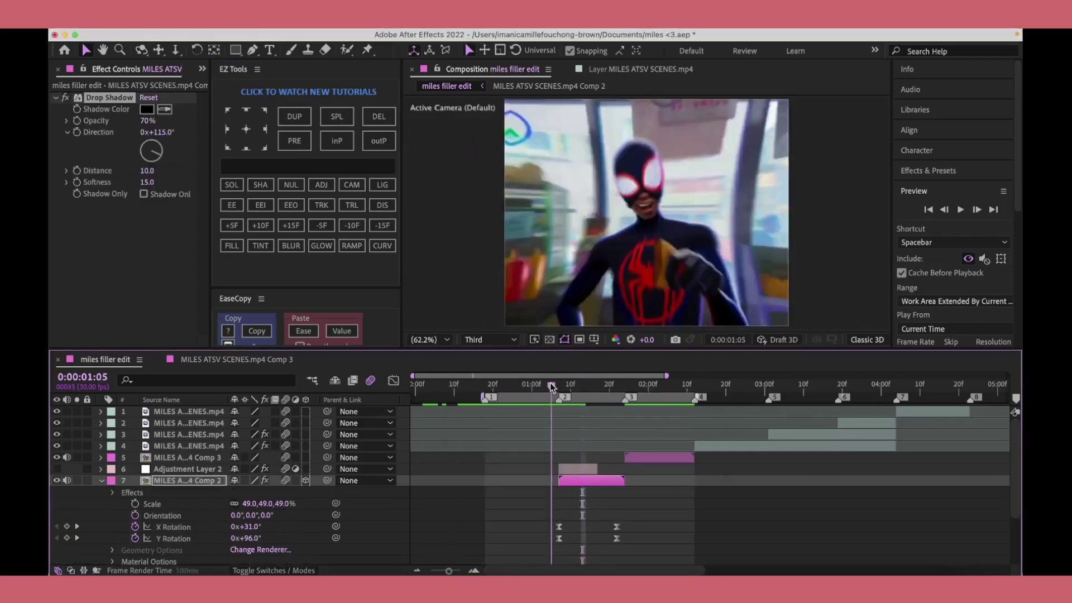
{"action": "left_click_drag", "start_coordinate": [582, 384], "coordinate": [570, 384]}
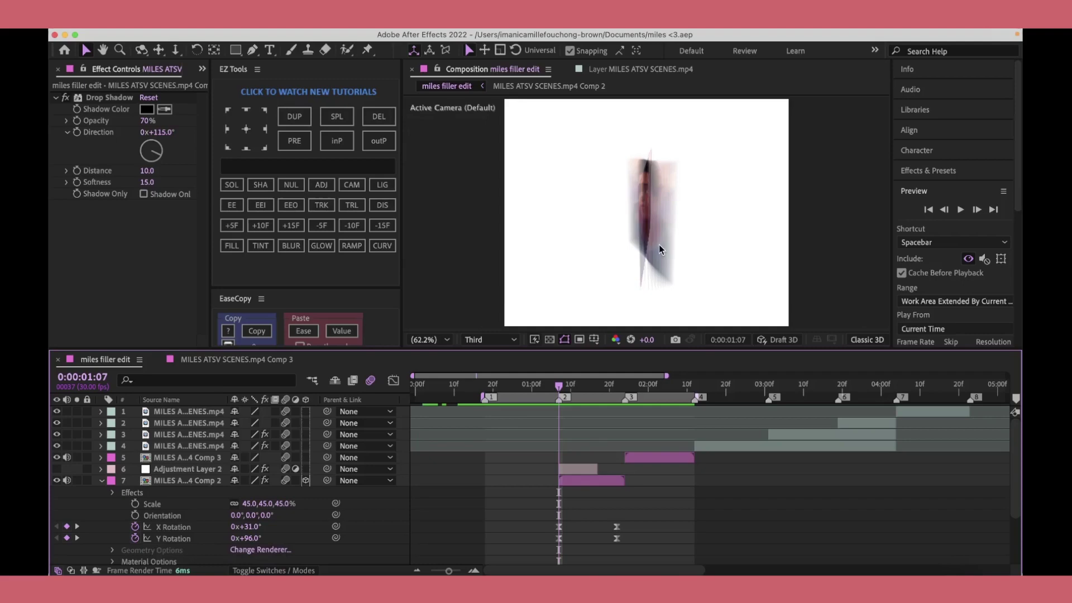
Step: Paste the bounce expression onto the adjustment layer's Warp Bend and adjust its keyframes
{"action": "left_click", "coordinate": [578, 469]}
{"action": "key", "text": "u"}
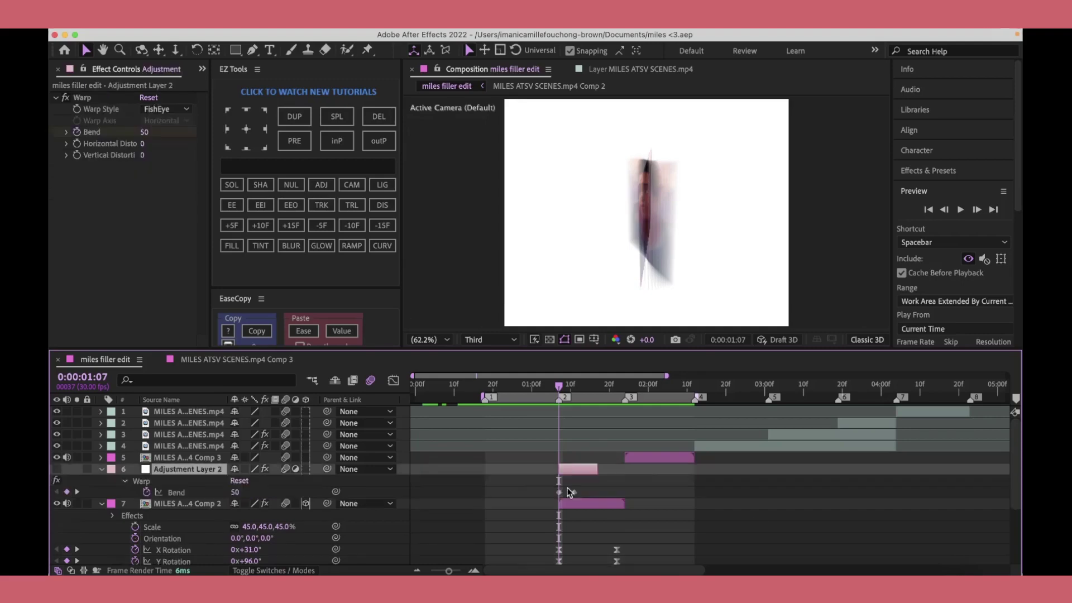
{"action": "key", "text": "alt+shift+equal"}
{"action": "key", "text": "super+v"}
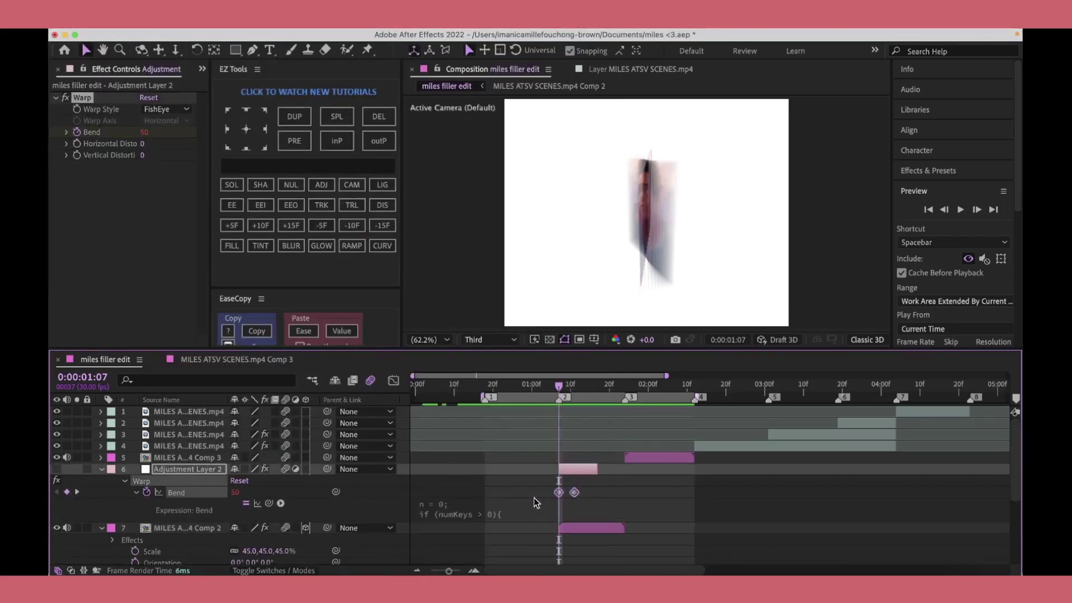
{"action": "left_click_drag", "start_coordinate": [574, 491], "coordinate": [568, 493]}
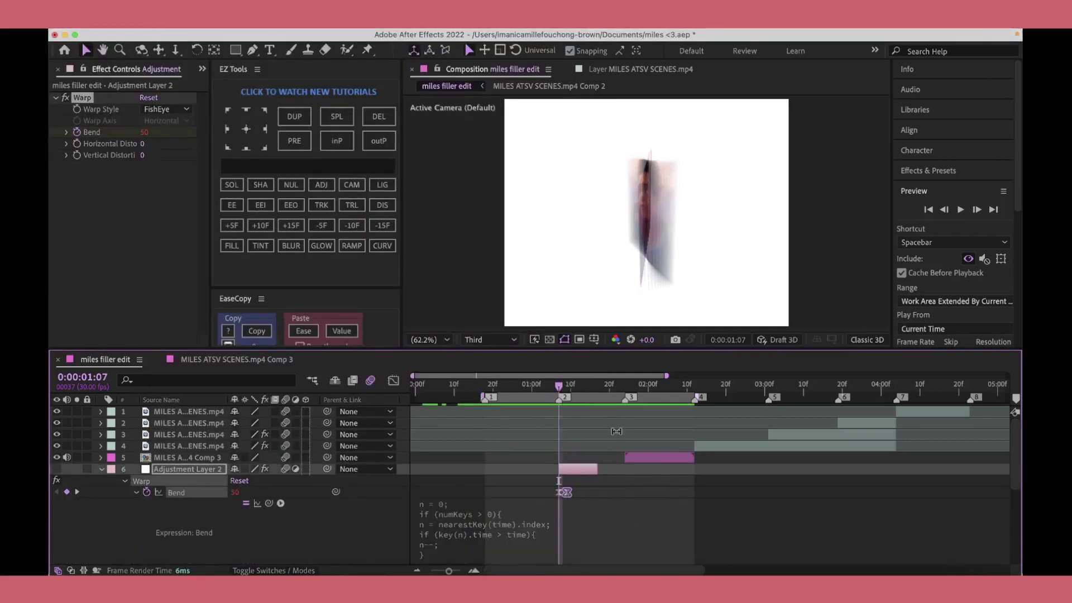
{"action": "left_click_drag", "start_coordinate": [617, 385], "coordinate": [558, 385]}
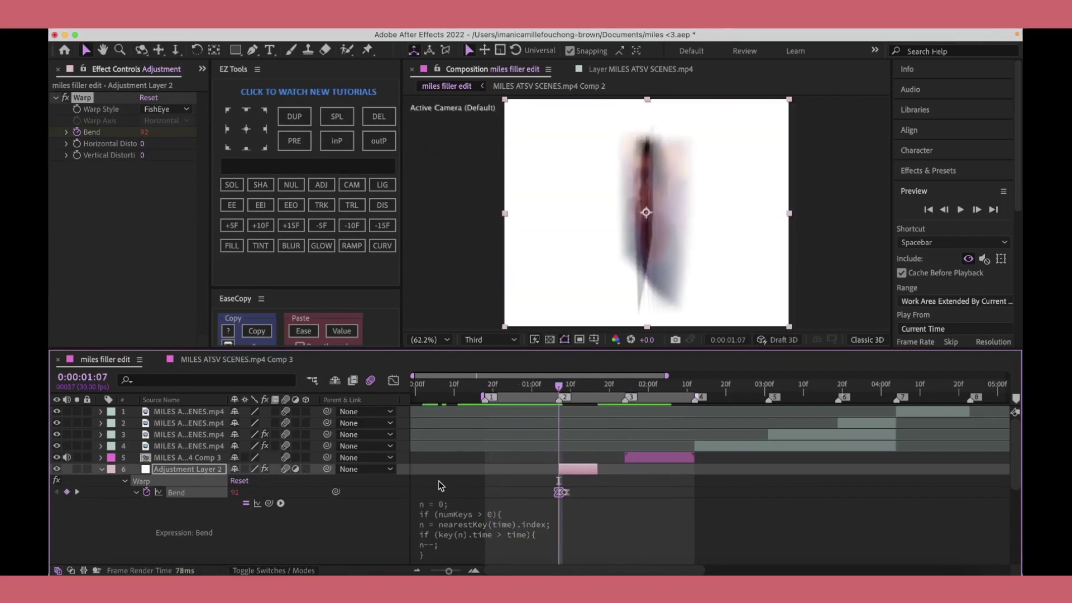
{"action": "left_click_drag", "start_coordinate": [558, 385], "coordinate": [561, 389]}
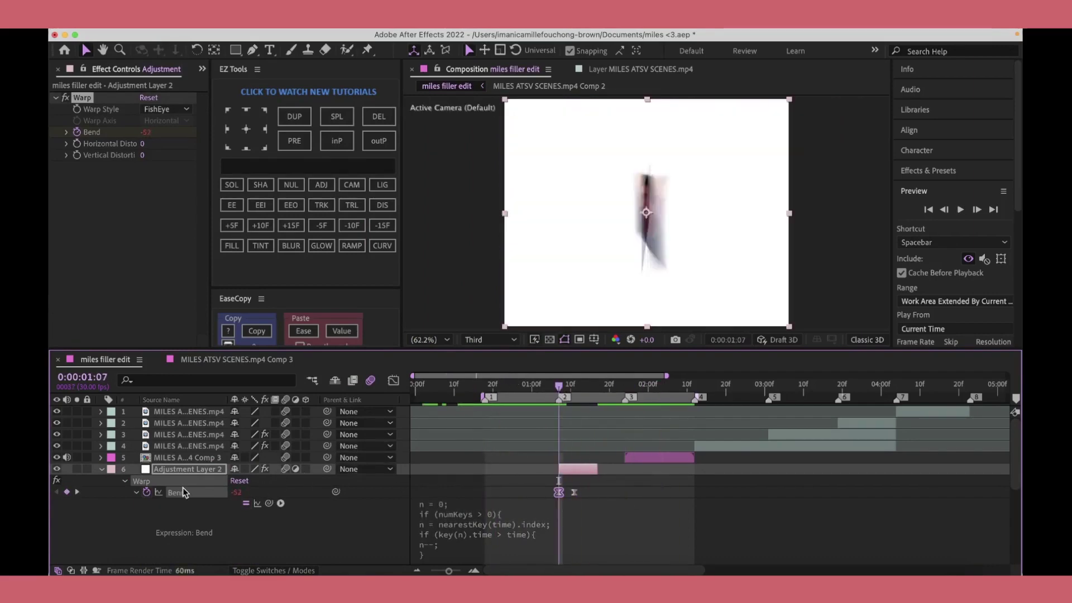
Step: Delete the Warp effect and search for the 'warp shake' preset
{"action": "key", "text": "Delete"}
{"action": "key", "text": "ctrl+space"}
{"action": "type", "text": "warp shak"}
{"action": "key", "text": "Escape"}
Step: Apply the warp shake 2 preset to the adjustment layer
{"action": "key", "text": "ctrl+space"}
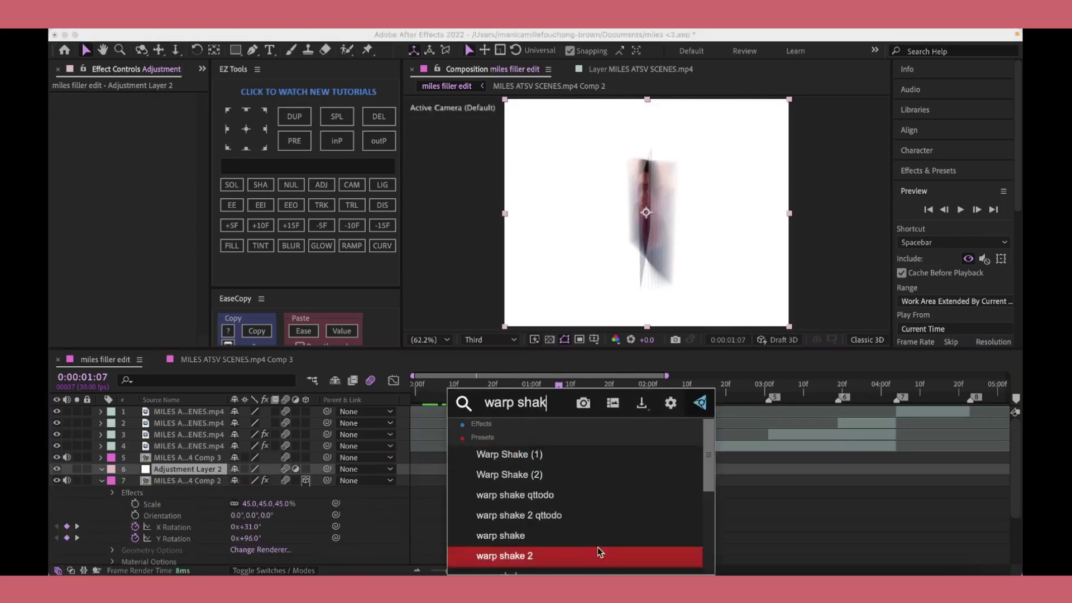
{"action": "key", "text": "Escape"}
{"action": "key", "text": "ctrl+space"}
{"action": "key", "text": "BackSpace"}
{"action": "key", "text": "BackSpace"}
{"action": "key", "text": "BackSpace"}
{"action": "left_click", "coordinate": [351, 367]}
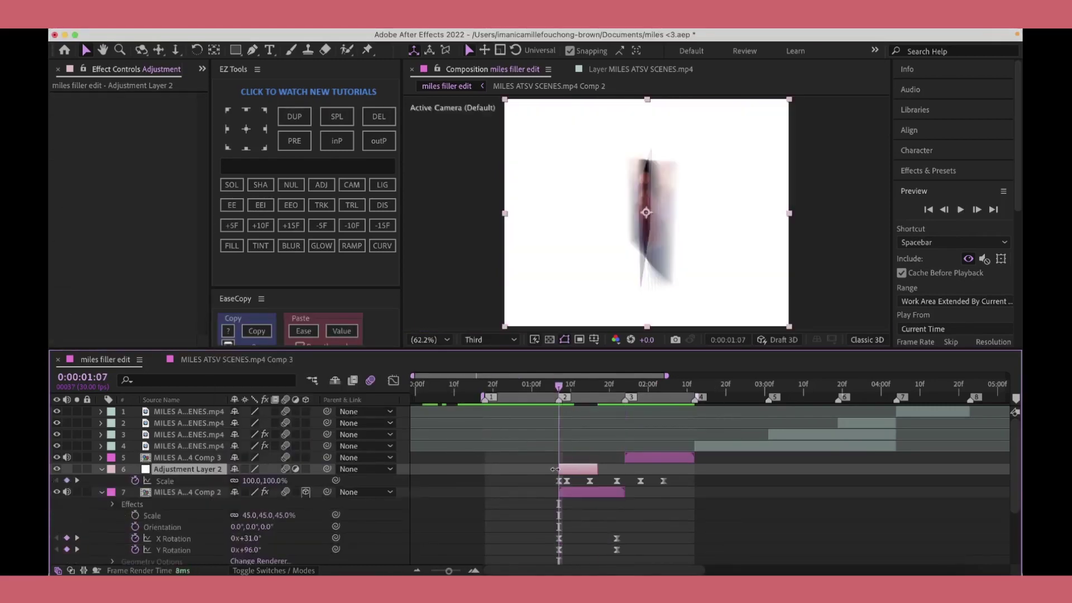
{"action": "key", "text": "ctrl+space"}
{"action": "type", "text": "shake"}
{"action": "key", "text": "Escape"}
{"action": "scroll", "coordinate": [336, 503], "scroll_direction": "up", "scroll_amount": 5}
Step: Apply the FishEye warp preset, stretch the adjustment layer to match Comp 2, and preview
{"action": "key", "text": "ctrl+space"}
{"action": "type", "text": "fisheye"}
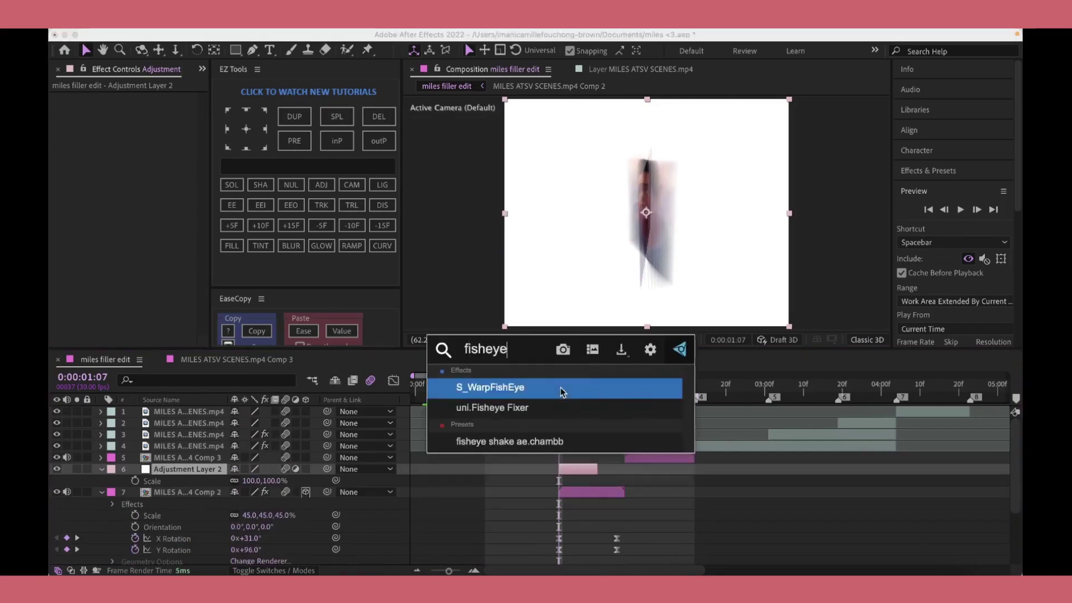
{"action": "key", "text": "Return"}
{"action": "left_click_drag", "start_coordinate": [597, 469], "coordinate": [624, 469]}
{"action": "key", "text": "space"}
{"action": "key", "text": "space"}
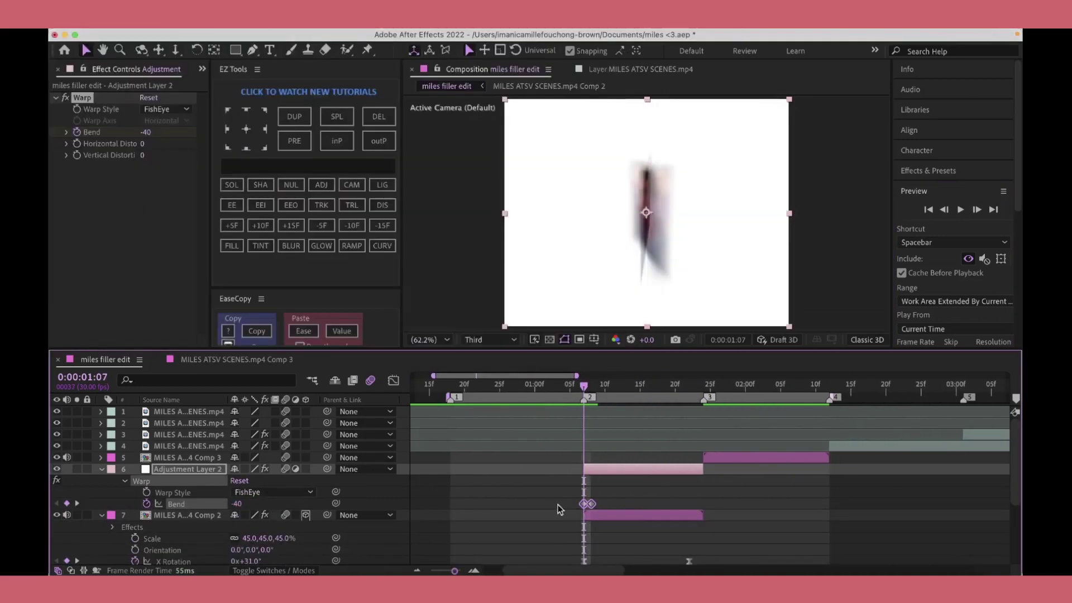
Step: Deselect the layers and expand the Effects & Presets list
{"action": "left_click", "coordinate": [602, 505]}
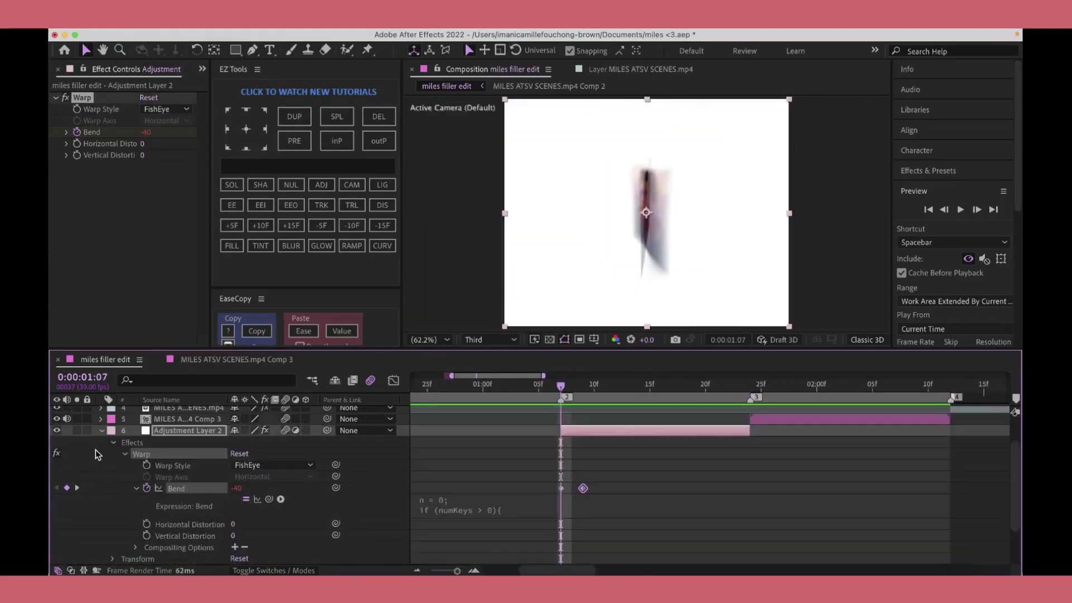
{"action": "left_click", "coordinate": [927, 170]}
{"action": "scroll", "coordinate": [1008, 275], "scroll_direction": "down", "scroll_amount": 5}
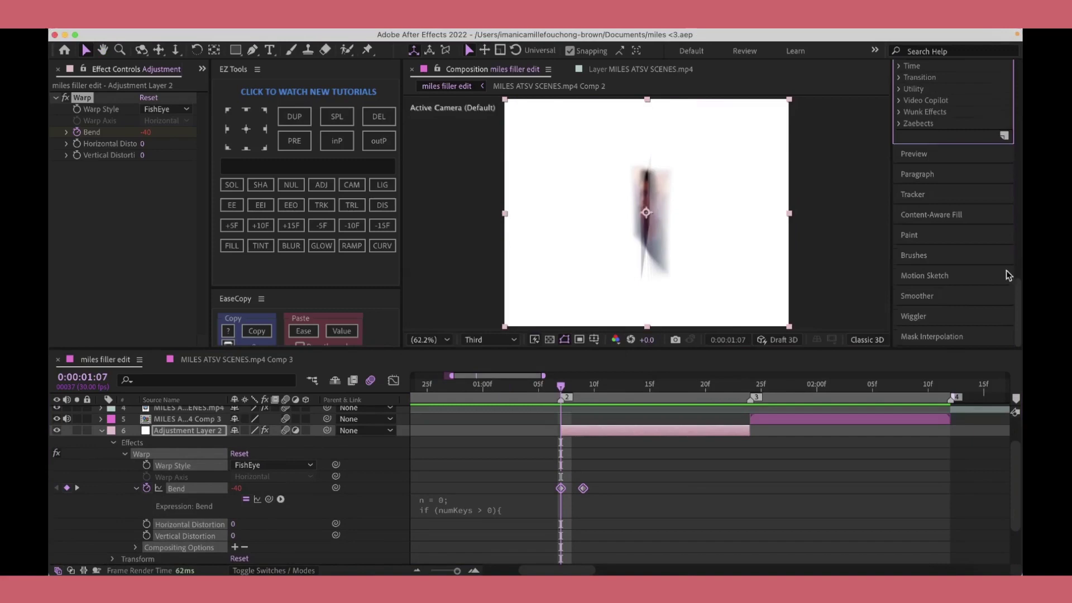
{"action": "left_click", "coordinate": [999, 137]}
{"action": "scroll", "coordinate": [575, 246], "scroll_direction": "down", "scroll_amount": 5}
{"action": "left_click", "coordinate": [438, 225]}
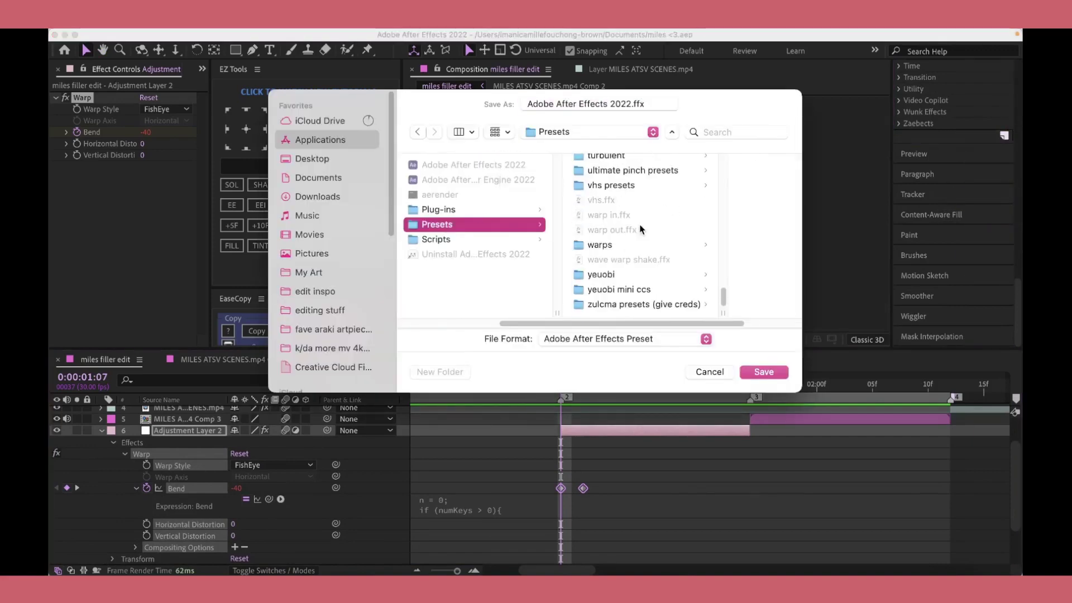
{"action": "left_click", "coordinate": [318, 177]}
{"action": "left_click", "coordinate": [435, 211]}
{"action": "left_click", "coordinate": [580, 224]}
{"action": "left_click", "coordinate": [521, 179]}
{"action": "left_click", "coordinate": [602, 104]}
{"action": "type", "text": "reverse"}
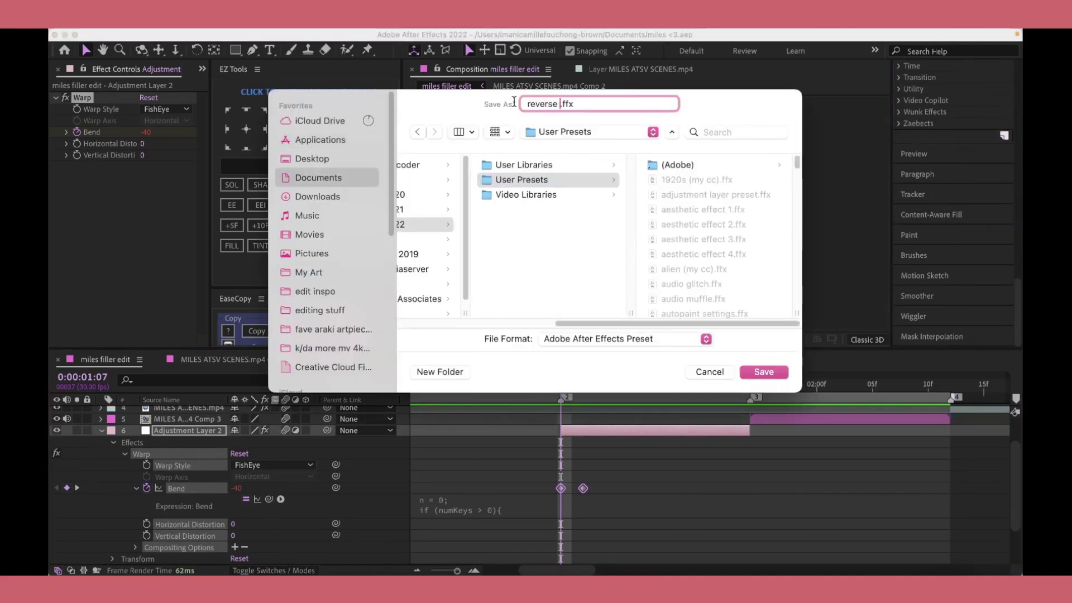
{"action": "key", "text": "Return"}
{"action": "key", "text": "ctrl+space"}
{"action": "type", "text": "rev"}
{"action": "left_click", "coordinate": [536, 99]}
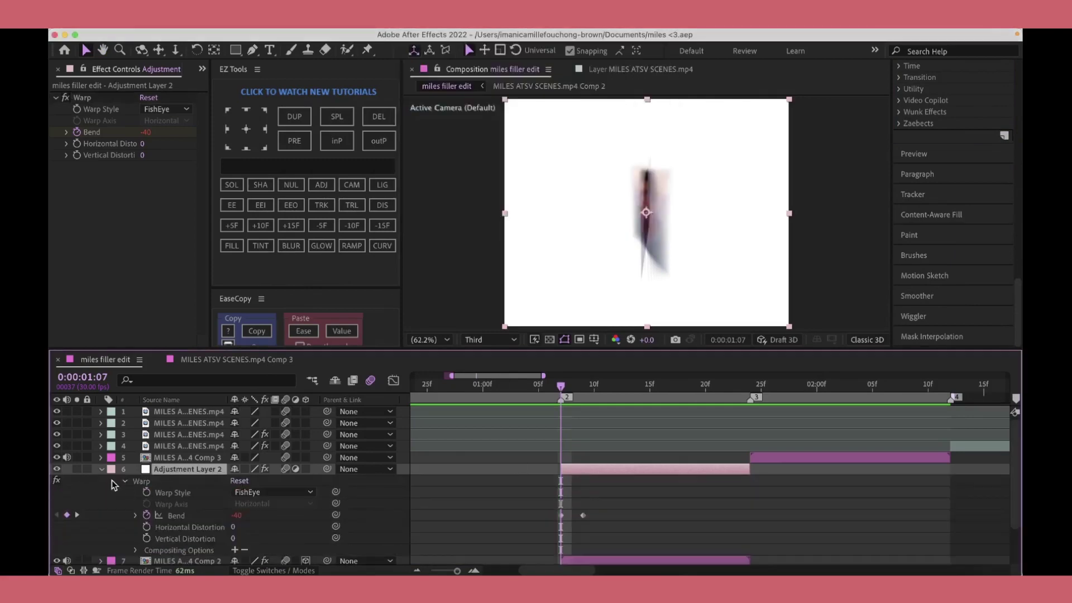
{"action": "left_click", "coordinate": [1004, 135]}
{"action": "left_click", "coordinate": [597, 222]}
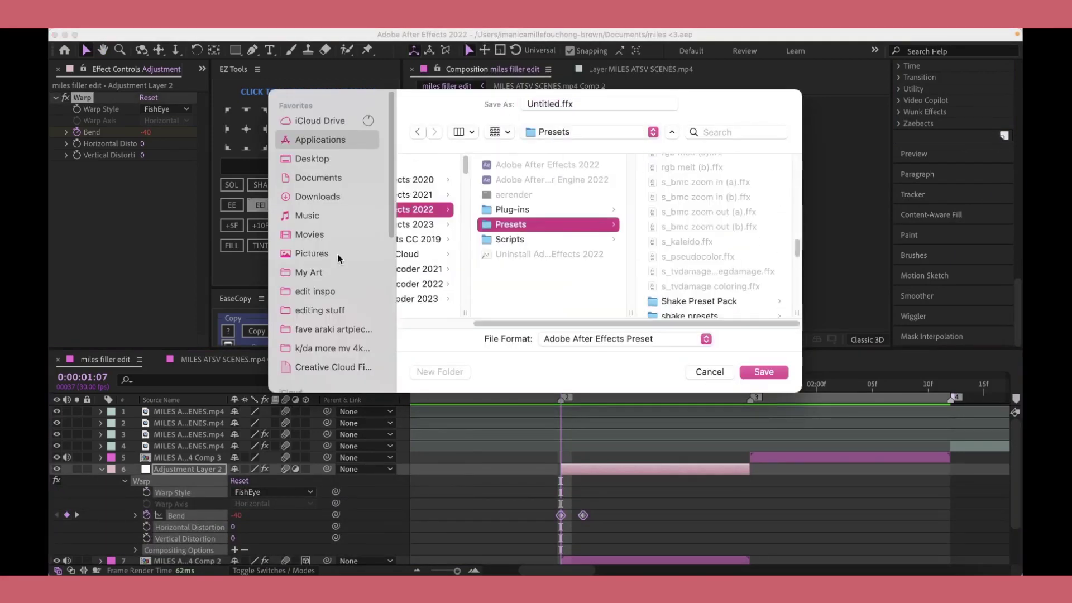
{"action": "left_click", "coordinate": [687, 180]}
{"action": "key", "text": "Return"}
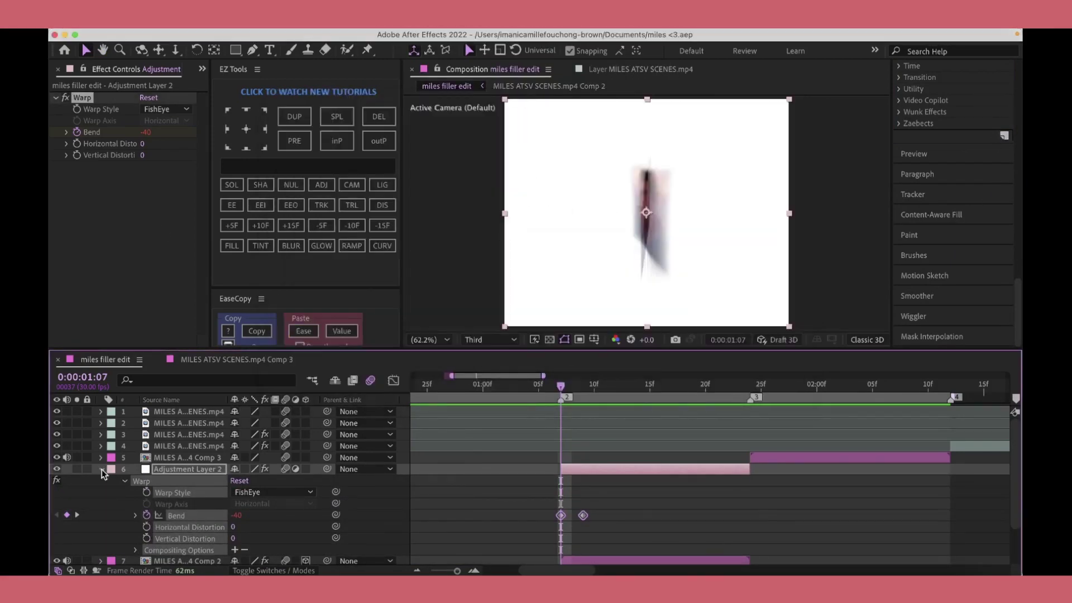
{"action": "key", "text": "ctrl+t"}
{"action": "left_click", "coordinate": [563, 149]}
{"action": "type", "text": "MILES MOR"}
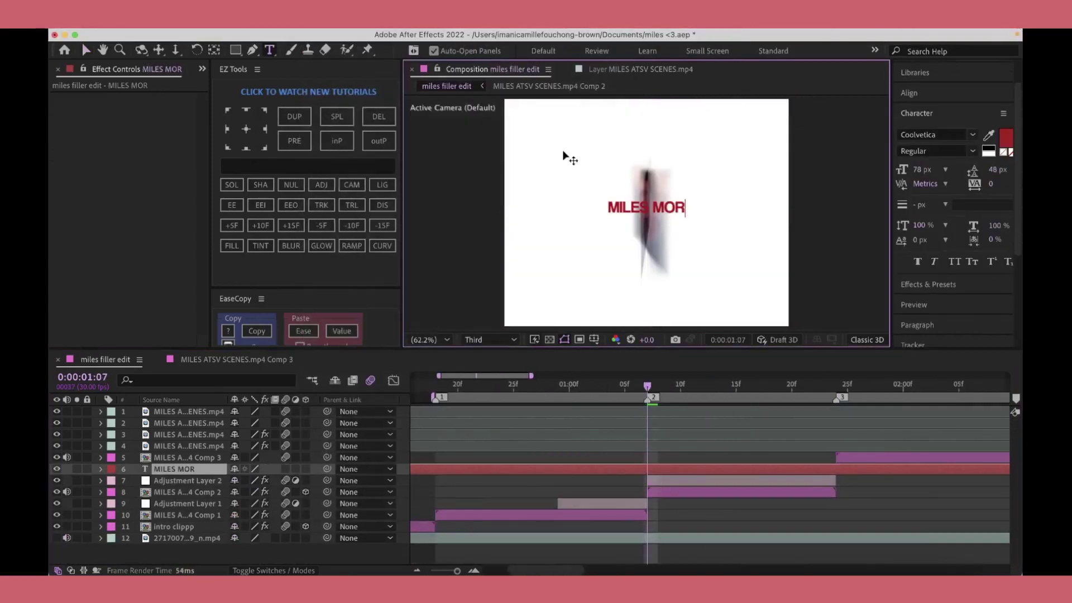
Step: Finish typing 'MILES MORALES' and select the title layer in isolation
{"action": "type", "text": "ALES"}
{"action": "left_click", "coordinate": [524, 484]}
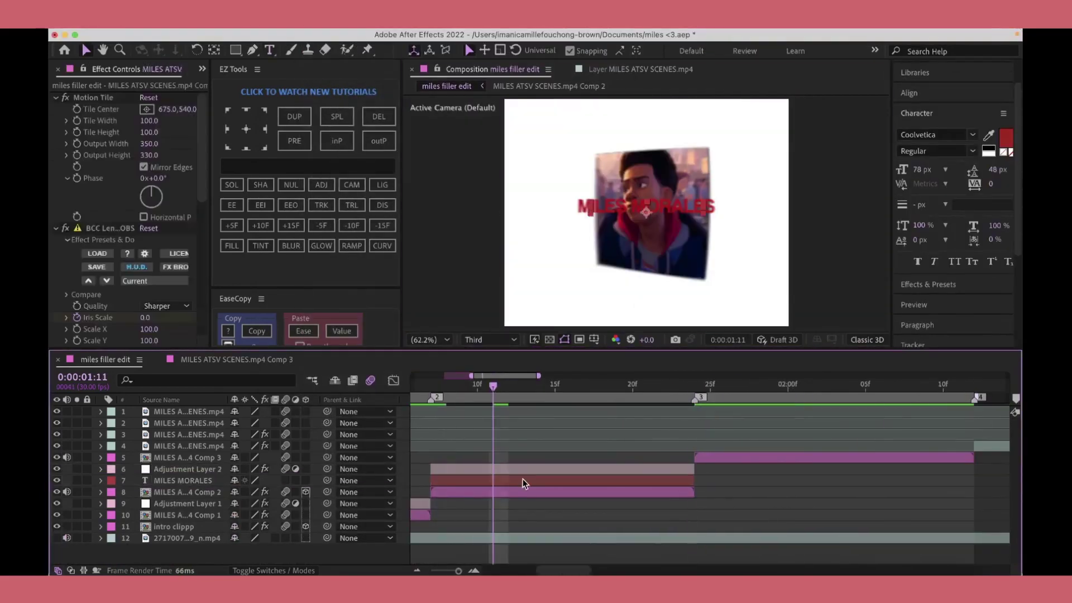
{"action": "left_click", "coordinate": [524, 484]}
{"action": "left_click", "coordinate": [77, 480]}
Step: Try Arial and Carlo on the title, settling on Arial Black
{"action": "left_click", "coordinate": [972, 135]}
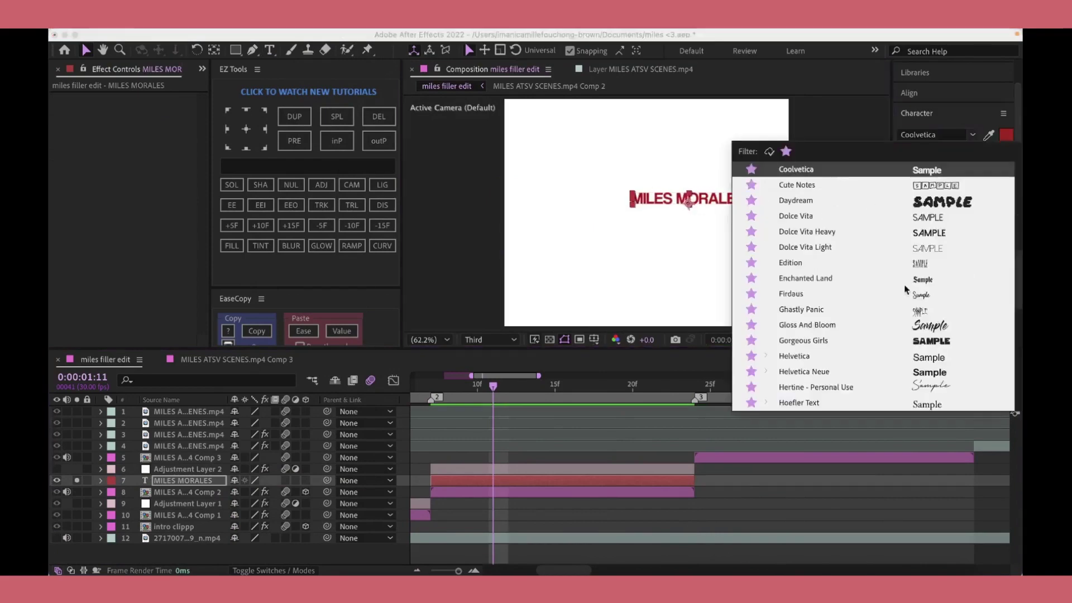
{"action": "scroll", "coordinate": [906, 289], "scroll_direction": "up", "scroll_amount": 10}
{"action": "left_click", "coordinate": [846, 203]}
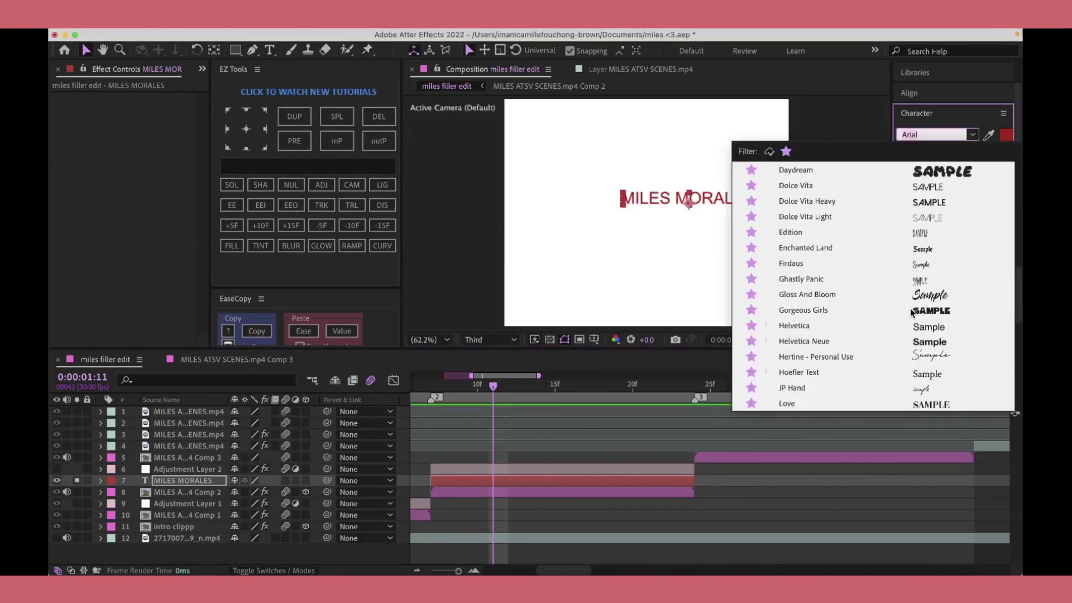
{"action": "scroll", "coordinate": [938, 235], "scroll_direction": "up", "scroll_amount": 15}
{"action": "left_click", "coordinate": [945, 311]}
{"action": "scroll", "coordinate": [944, 335], "scroll_direction": "down", "scroll_amount": 15}
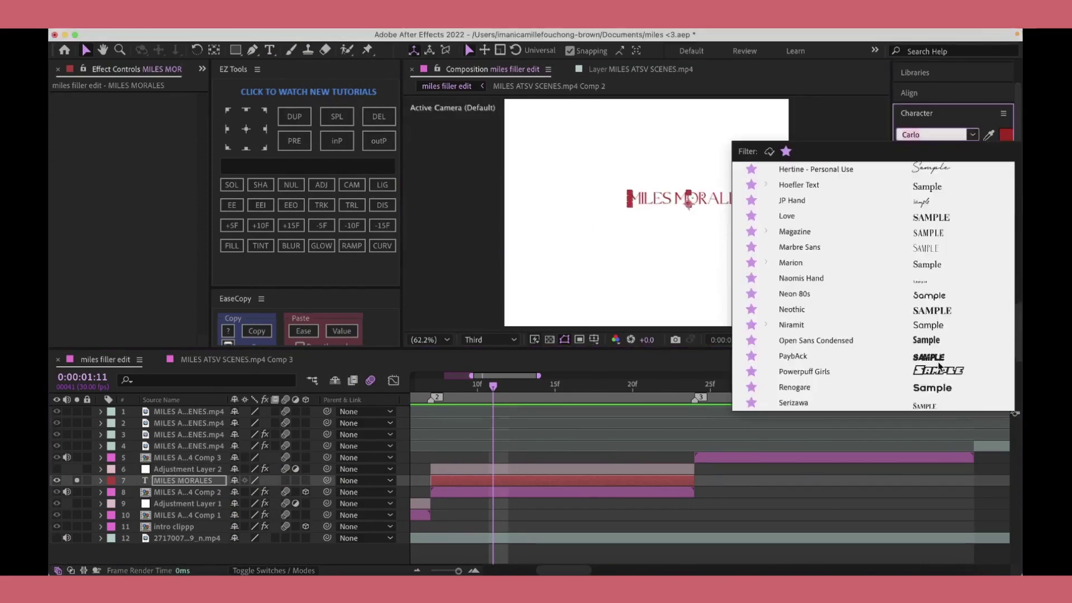
{"action": "left_click", "coordinate": [785, 151]}
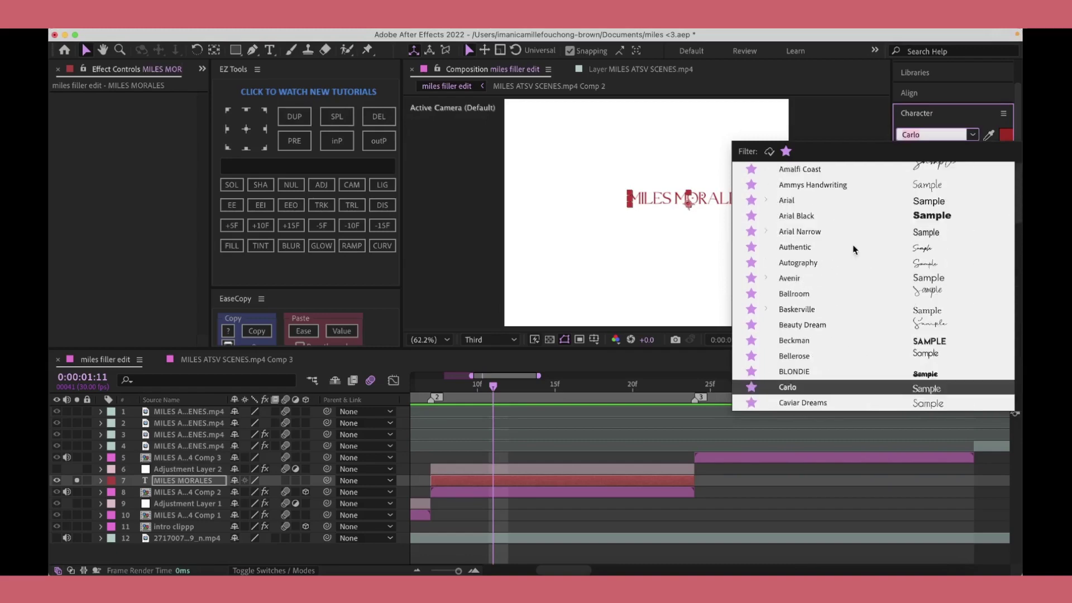
{"action": "scroll", "coordinate": [820, 279], "scroll_direction": "up", "scroll_amount": 10}
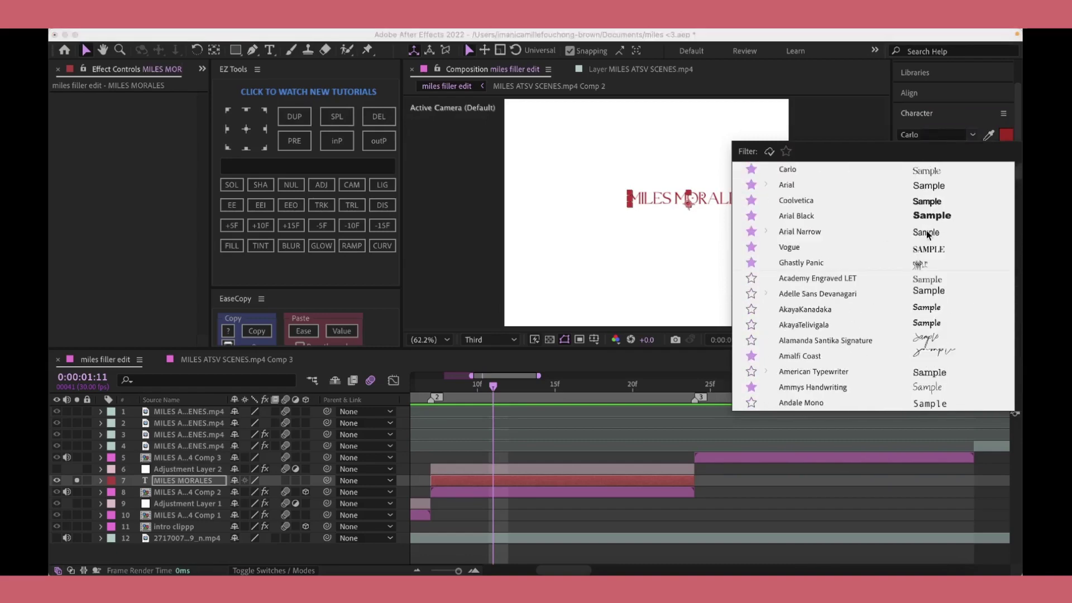
{"action": "left_click", "coordinate": [929, 215]}
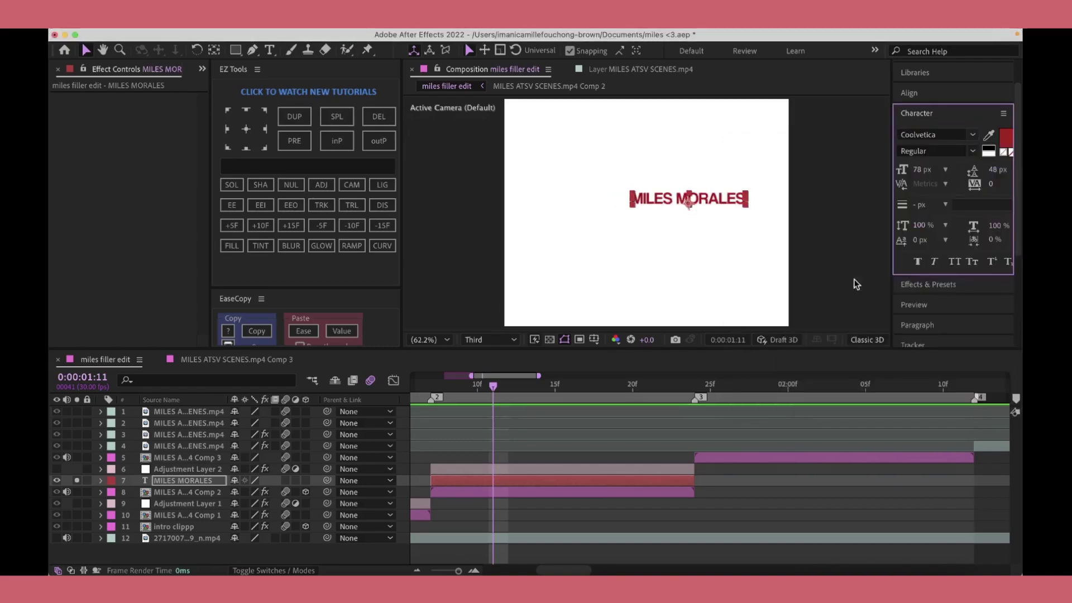
{"action": "left_click", "coordinate": [909, 93]}
Step: Rotate the title to -90°, scale it to 110%, add a drop shadow, and draw a circle around Miles
{"action": "key", "text": "r"}
{"action": "left_click_drag", "start_coordinate": [249, 492], "coordinate": [493, 492]}
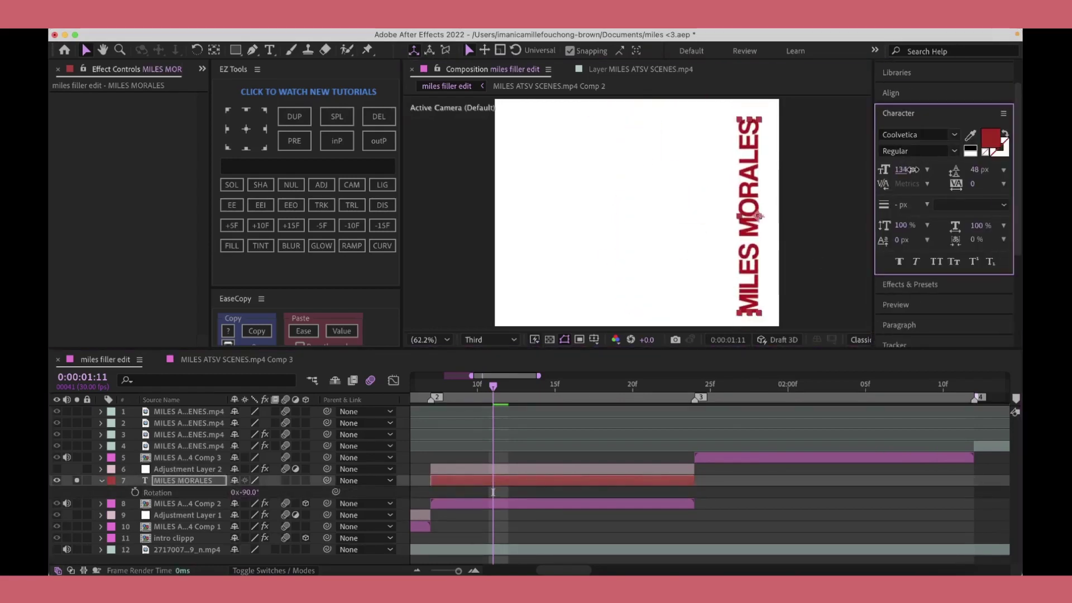
{"action": "left_click", "coordinate": [88, 494]}
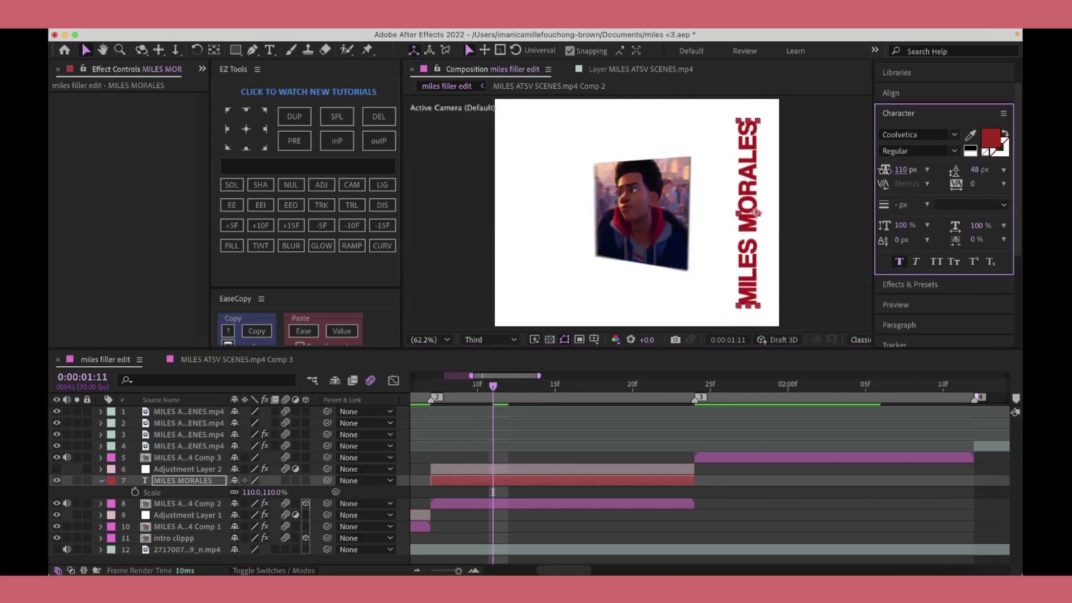
{"action": "left_click_drag", "start_coordinate": [757, 213], "coordinate": [755, 213]}
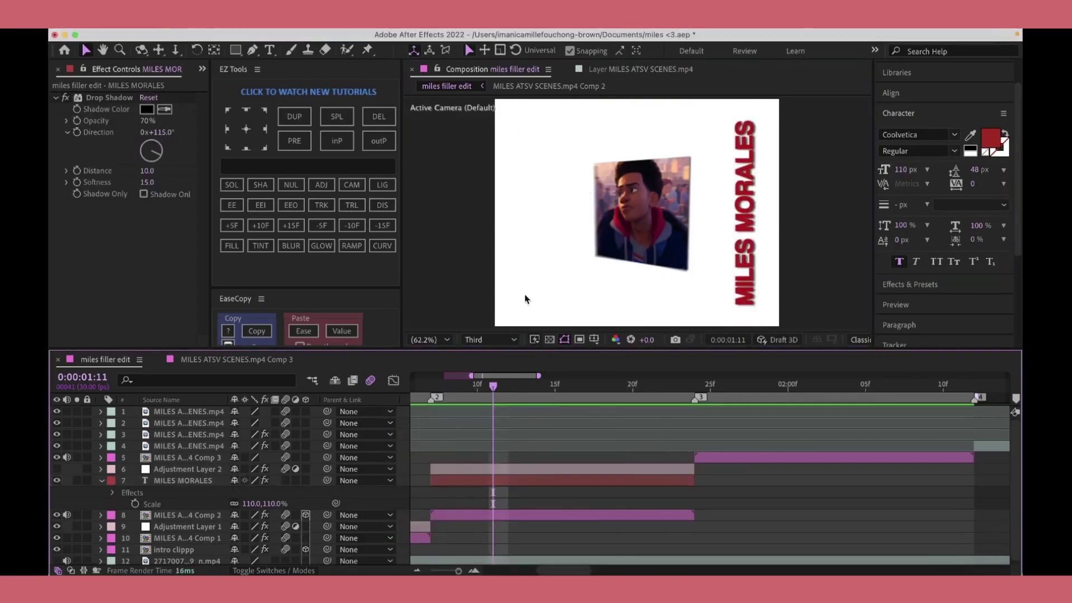
{"action": "left_click_drag", "start_coordinate": [515, 112], "coordinate": [721, 318]}
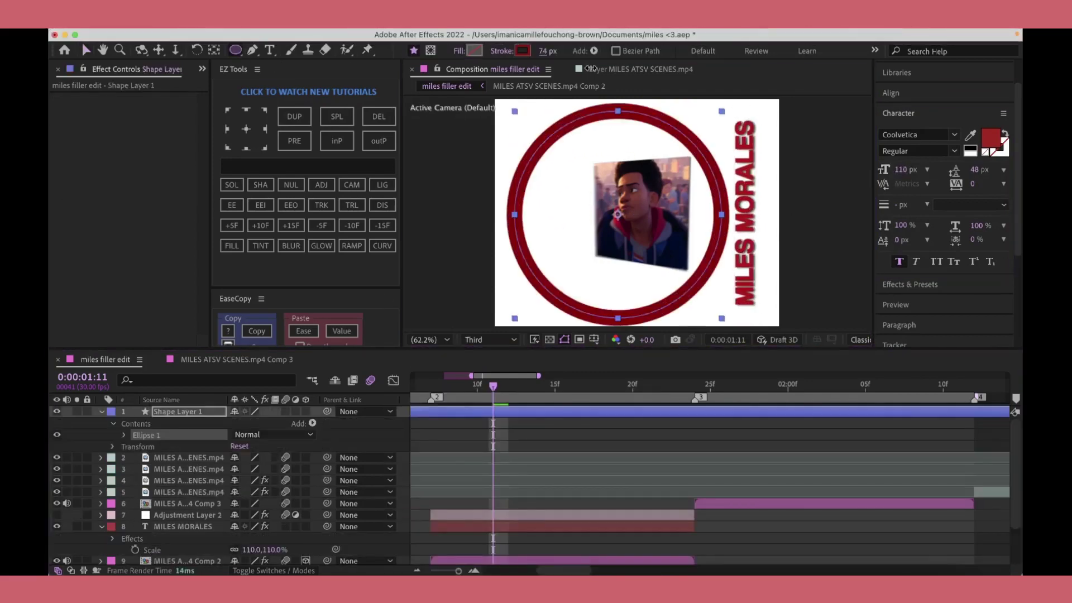
Step: Give the ring a brown outline 55 px wide
{"action": "left_click", "coordinate": [525, 50]}
{"action": "left_click", "coordinate": [565, 383]}
{"action": "left_click", "coordinate": [505, 280]}
{"action": "left_click", "coordinate": [677, 227]}
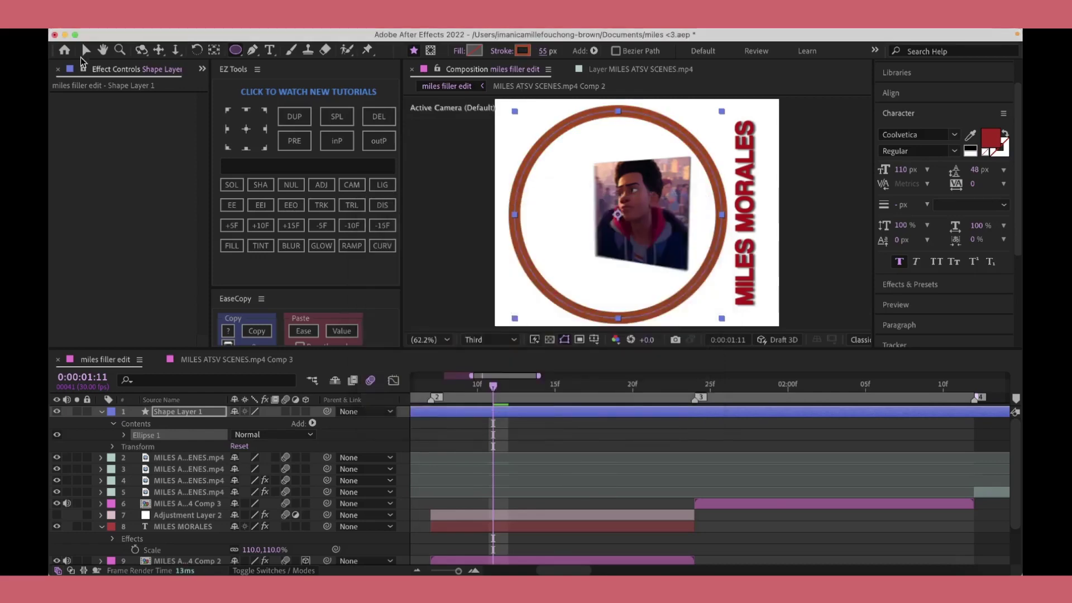
{"action": "left_click", "coordinate": [85, 50]}
Step: Trim the ring layer to the clip, reposition it, and move it below the Miles clip
{"action": "left_click_drag", "start_coordinate": [614, 412], "coordinate": [725, 411]}
{"action": "left_click_drag", "start_coordinate": [818, 412], "coordinate": [818, 525]}
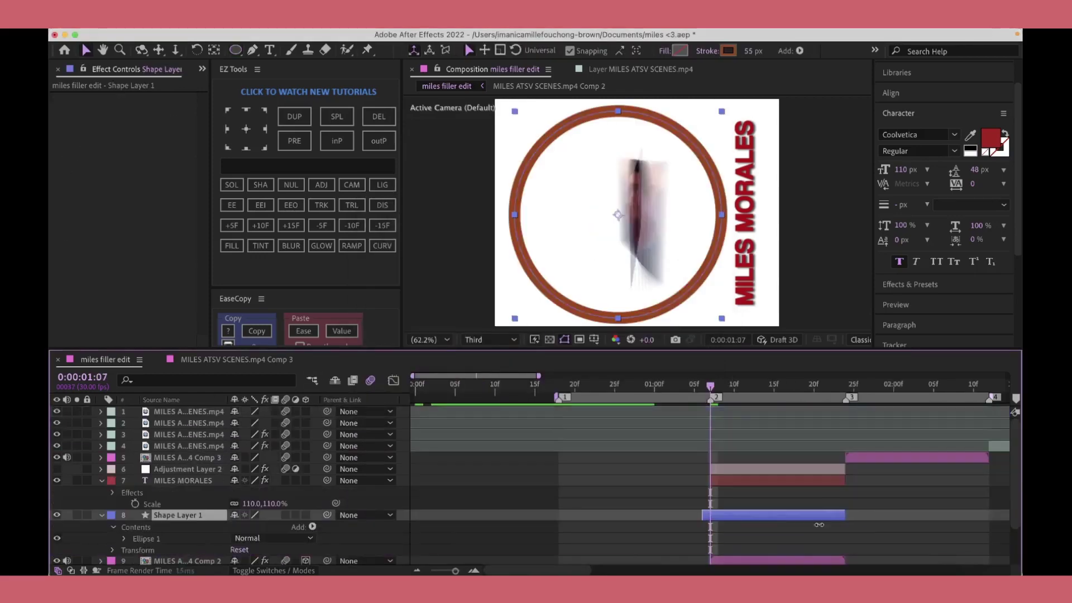
{"action": "left_click_drag", "start_coordinate": [721, 504], "coordinate": [758, 505]}
{"action": "left_click_drag", "start_coordinate": [587, 204], "coordinate": [607, 246]}
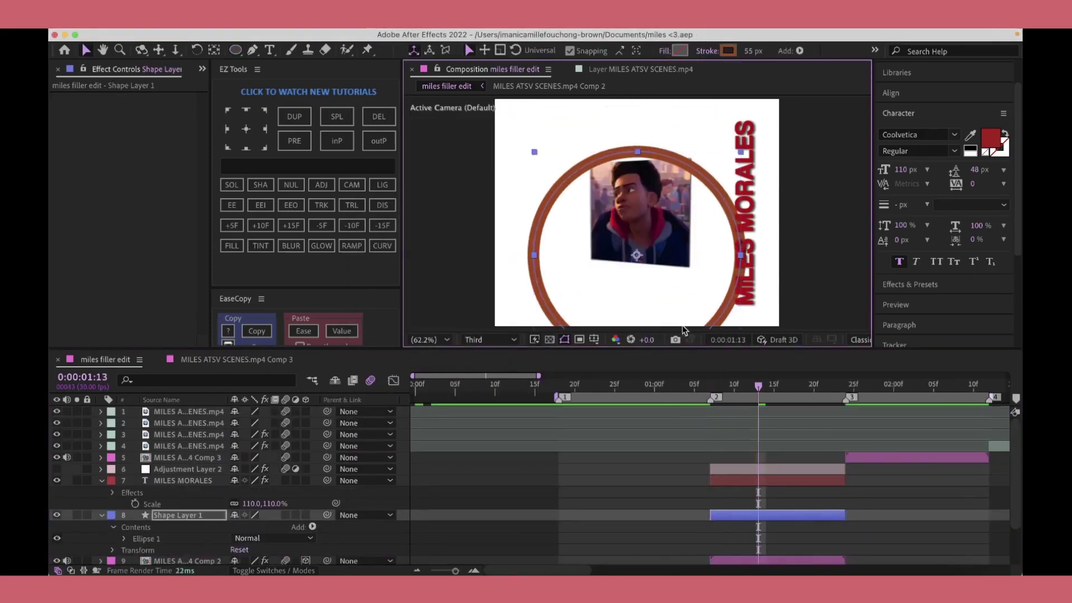
{"action": "key", "text": "ctrl+bracketleft"}
{"action": "left_click_drag", "start_coordinate": [684, 329], "coordinate": [611, 286]}
{"action": "scroll", "coordinate": [125, 517], "scroll_direction": "down", "scroll_amount": 3}
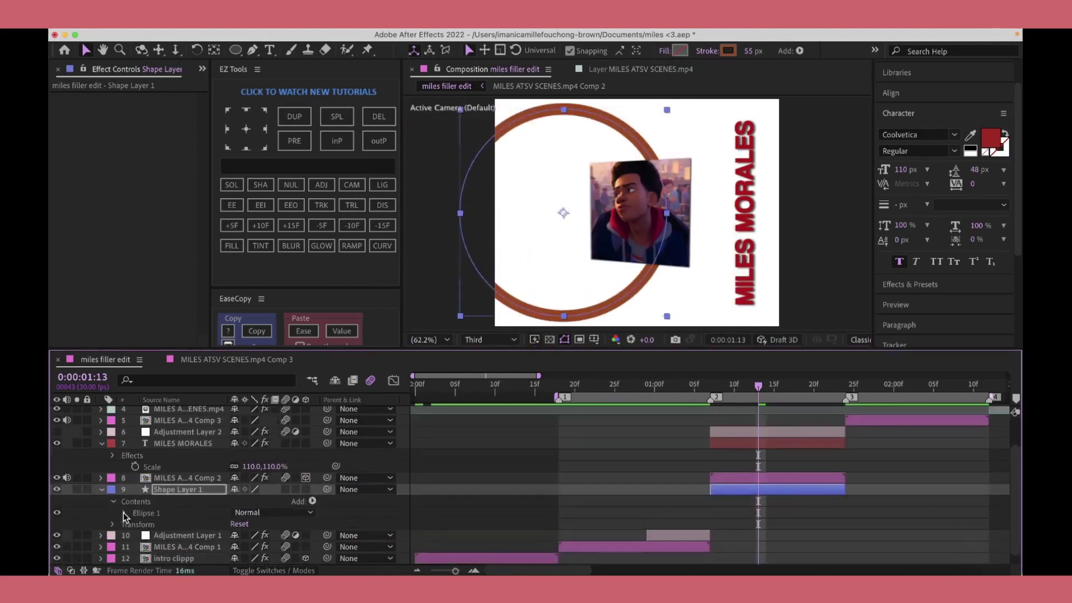
Step: Keyframe the ring's Scale growing from 2%, with Easy Ease and a sharpened speed curve
{"action": "left_click", "coordinate": [125, 513]}
{"action": "left_click", "coordinate": [312, 478]}
{"action": "key", "text": "Escape"}
{"action": "key", "text": "s"}
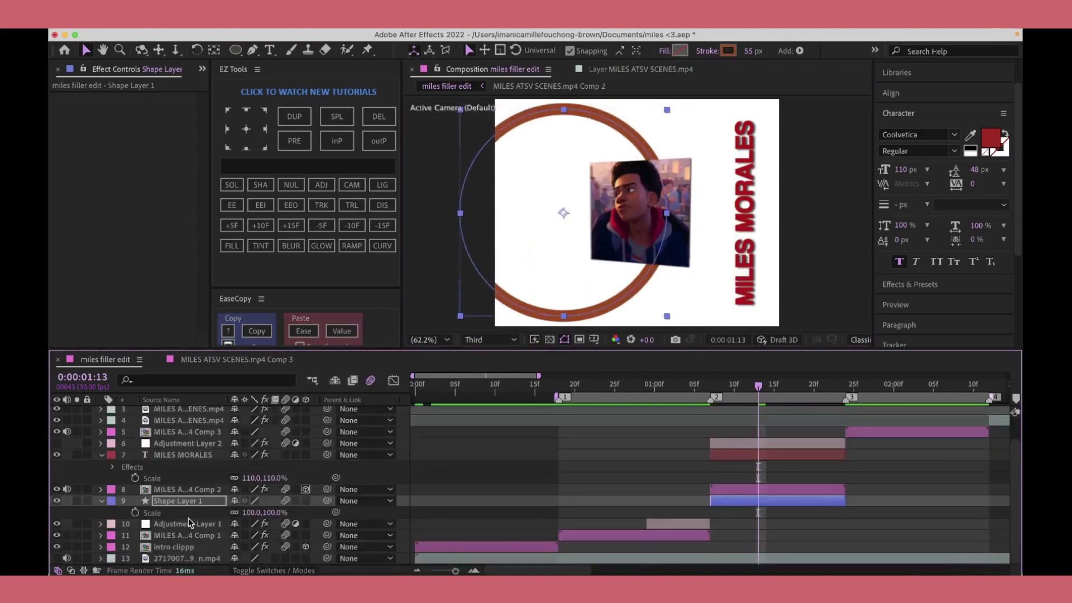
{"action": "key", "text": "alt+shift+s"}
{"action": "key", "text": "F9"}
{"action": "key", "text": "shift+F3"}
{"action": "left_click_drag", "start_coordinate": [782, 412], "coordinate": [634, 431]}
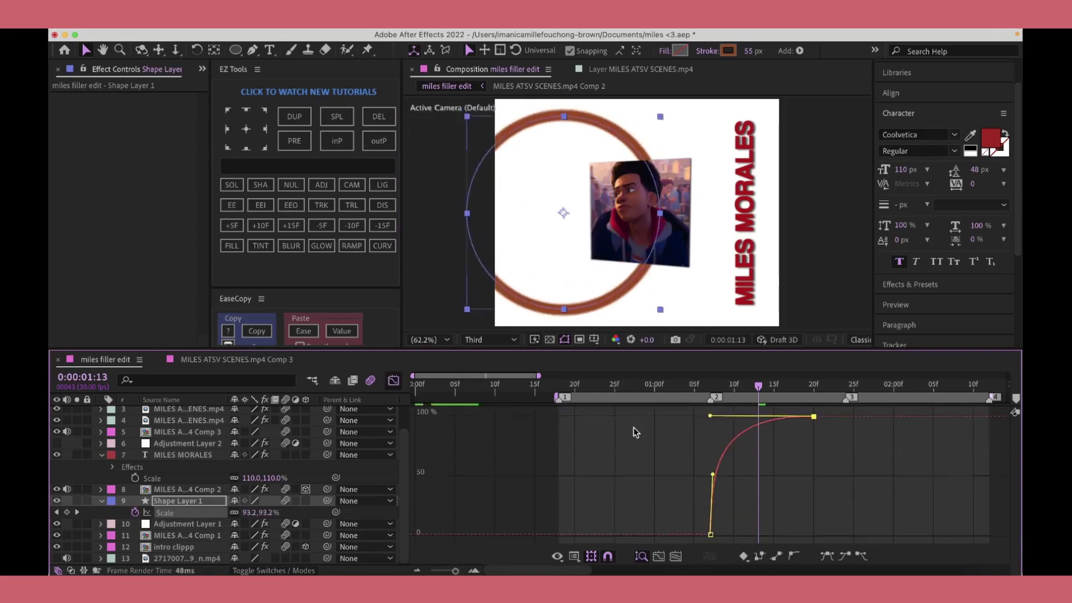
{"action": "key", "text": "shift+F3"}
{"action": "key", "text": "space"}
Step: Try Vice City Sans on the title, then return to Coolvetica from the favourites
{"action": "left_click", "coordinate": [743, 455]}
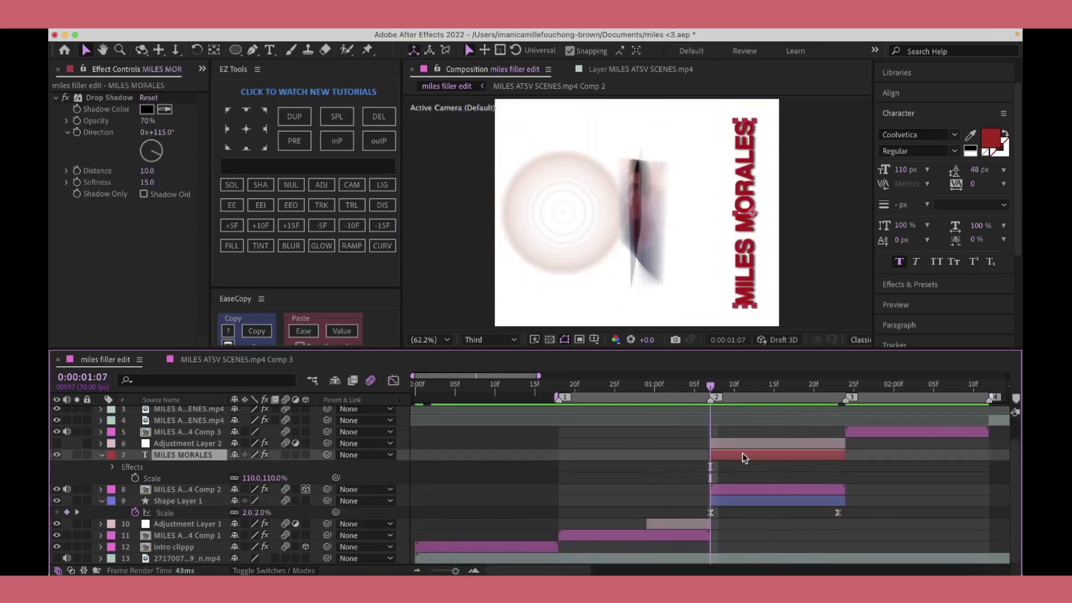
{"action": "left_click", "coordinate": [954, 135]}
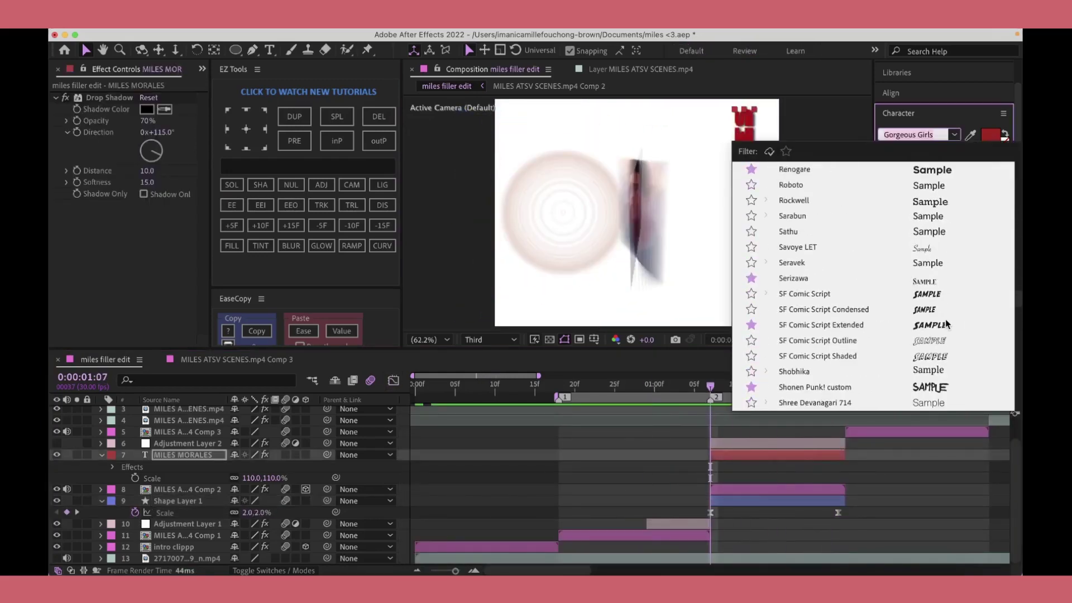
{"action": "scroll", "coordinate": [833, 360], "scroll_direction": "down", "scroll_amount": 8}
{"action": "left_click", "coordinate": [793, 342]}
{"action": "left_click", "coordinate": [954, 135]}
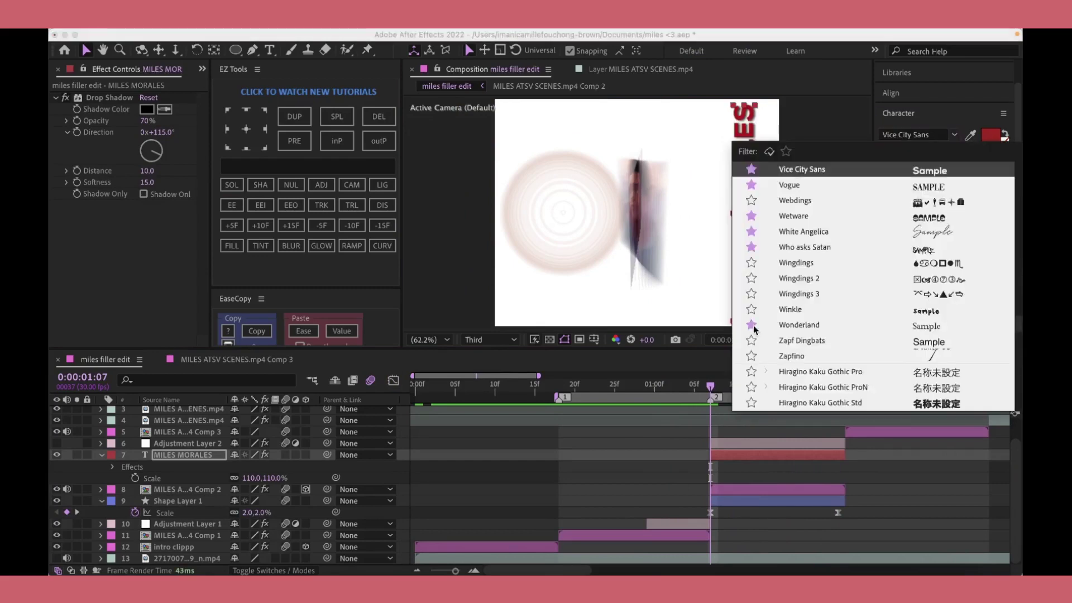
{"action": "scroll", "coordinate": [806, 346], "scroll_direction": "up", "scroll_amount": 5}
{"action": "scroll", "coordinate": [809, 357], "scroll_direction": "up", "scroll_amount": 5}
{"action": "left_click", "coordinate": [786, 151]}
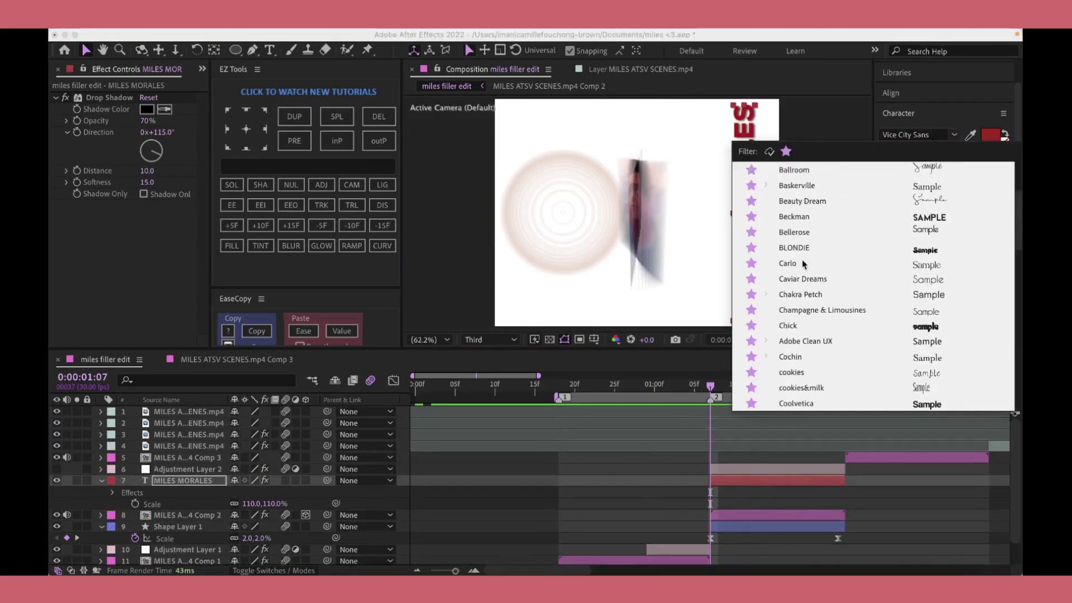
{"action": "left_click", "coordinate": [817, 340]}
Step: Separate the title's Position into X and Y dimensions
{"action": "key", "text": "p"}
{"action": "right_click", "coordinate": [187, 492]}
{"action": "left_click", "coordinate": [223, 447]}
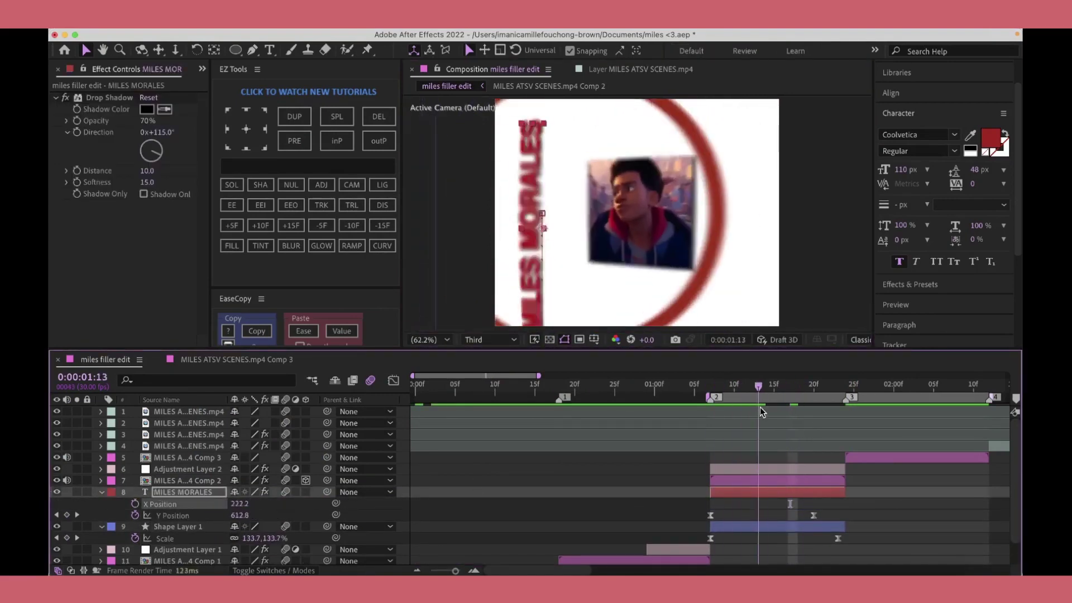
Step: Pre-compose the title, ring and clip layers as 'miles aesthetic thing'
{"action": "left_click", "coordinate": [188, 469]}
{"action": "left_click", "coordinate": [178, 503], "text": "shift"}
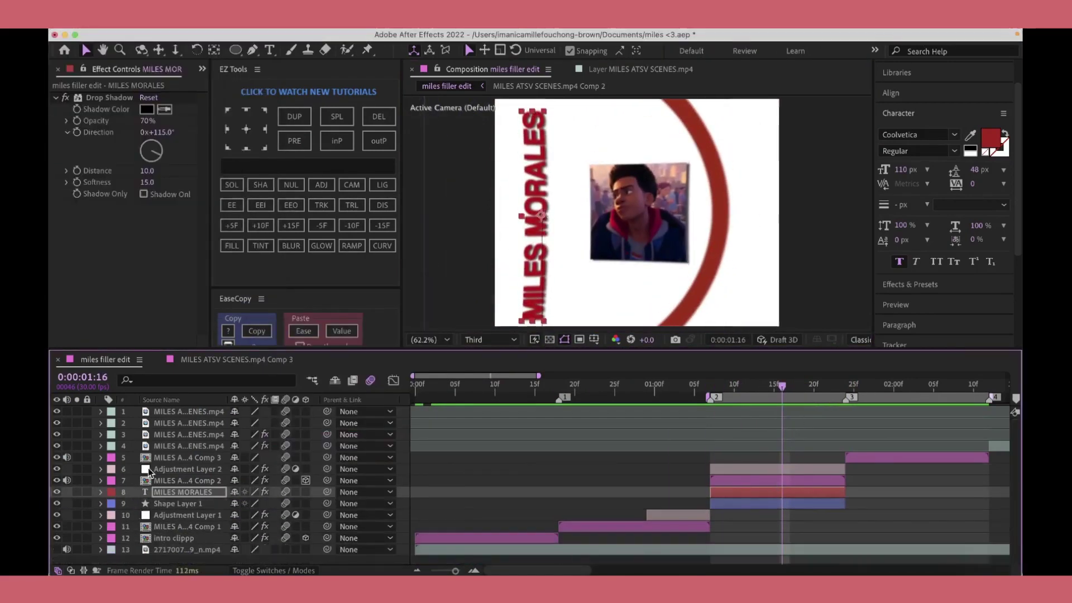
{"action": "right_click", "coordinate": [177, 503]}
{"action": "left_click", "coordinate": [262, 541]}
{"action": "type", "text": "ing"}
{"action": "key", "text": "Return"}
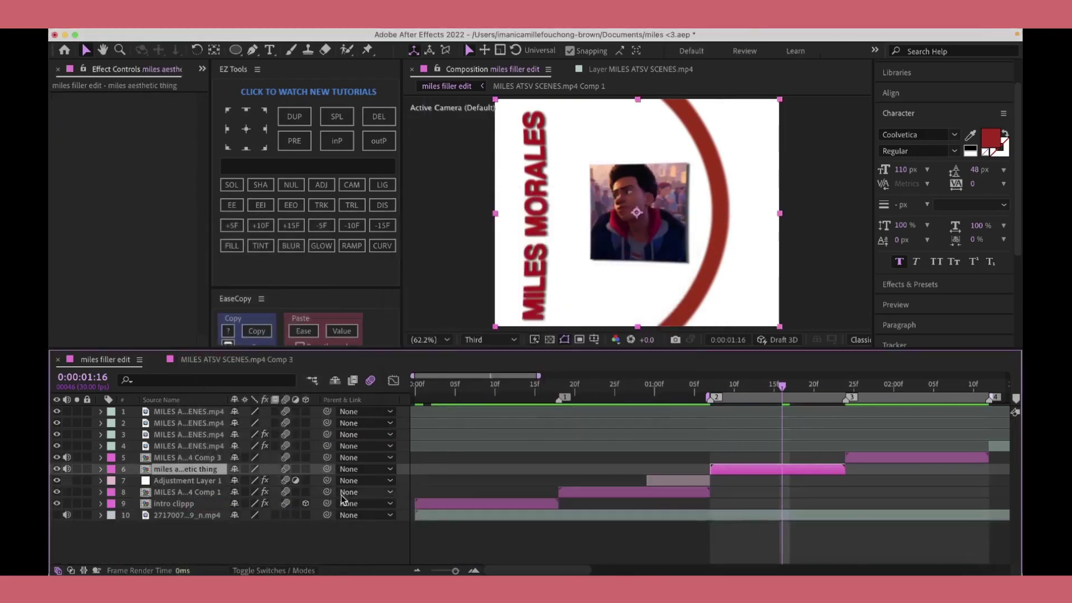
{"action": "key", "text": "p"}
Step: Separate the precomp's Position and keyframe X sliding left to -81 with easing
{"action": "right_click", "coordinate": [168, 481]}
{"action": "left_click", "coordinate": [304, 457]}
{"action": "left_click_drag", "start_coordinate": [240, 481], "coordinate": [309, 491]}
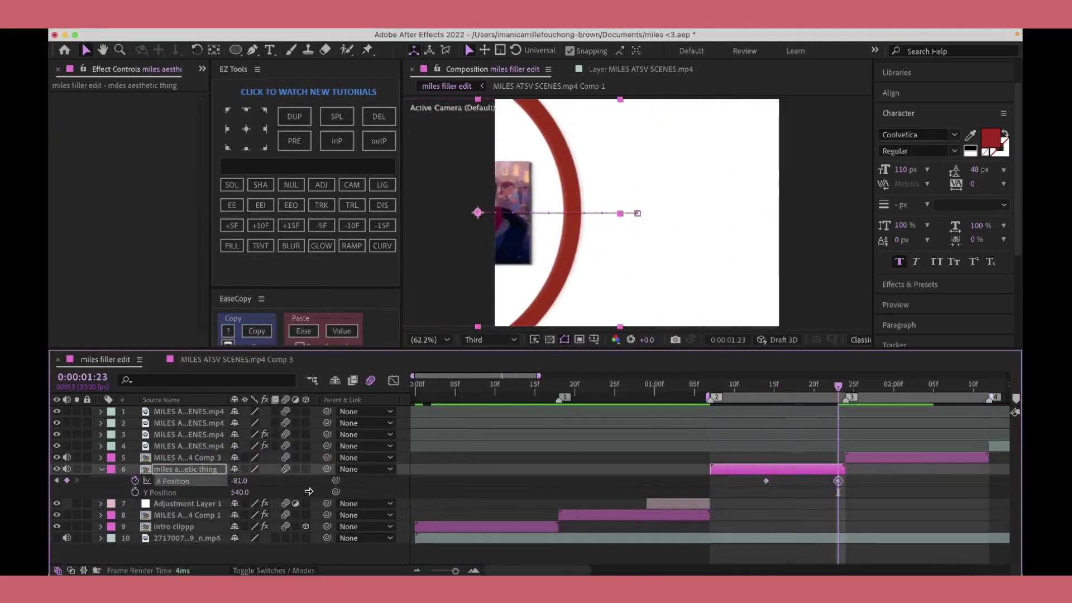
{"action": "key", "text": "F9"}
{"action": "key", "text": "shift+F3"}
{"action": "key", "text": "space"}
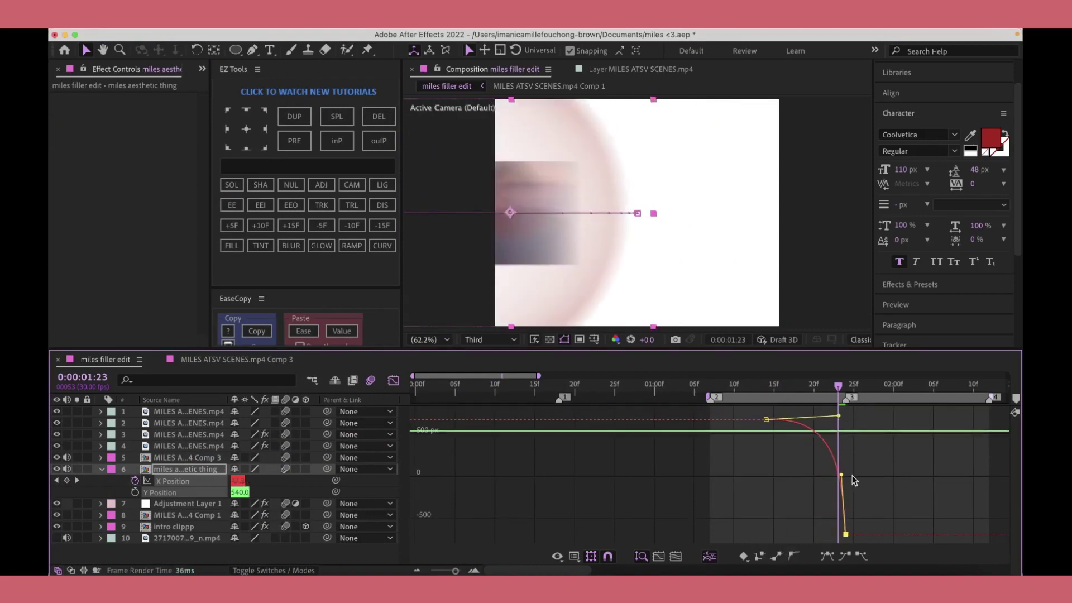
{"action": "key", "text": "shift+F3"}
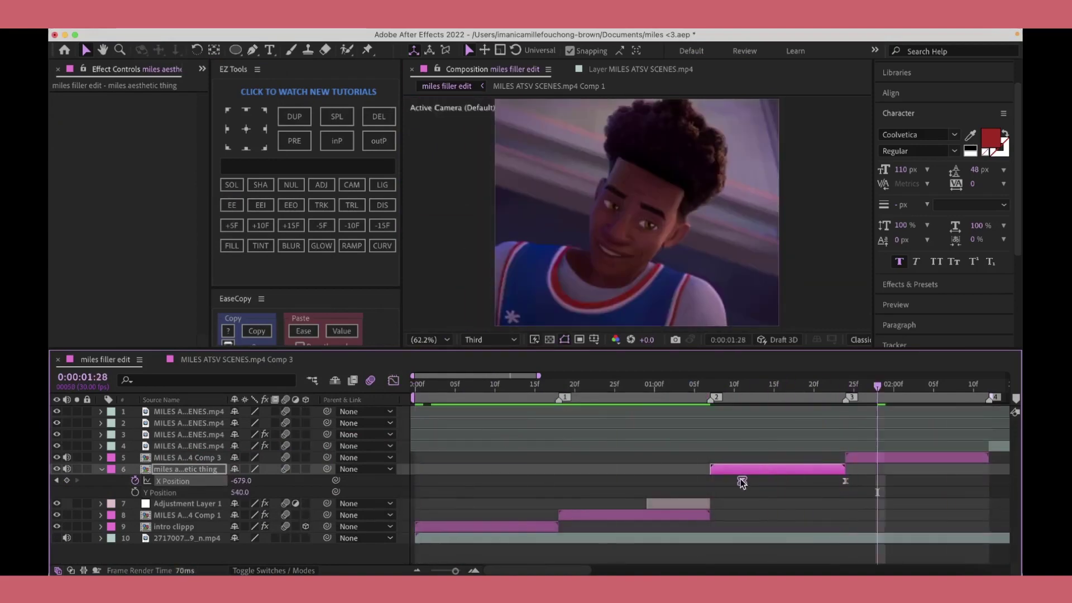
{"action": "key", "text": "shift+F3"}
{"action": "left_click_drag", "start_coordinate": [877, 385], "coordinate": [680, 393]}
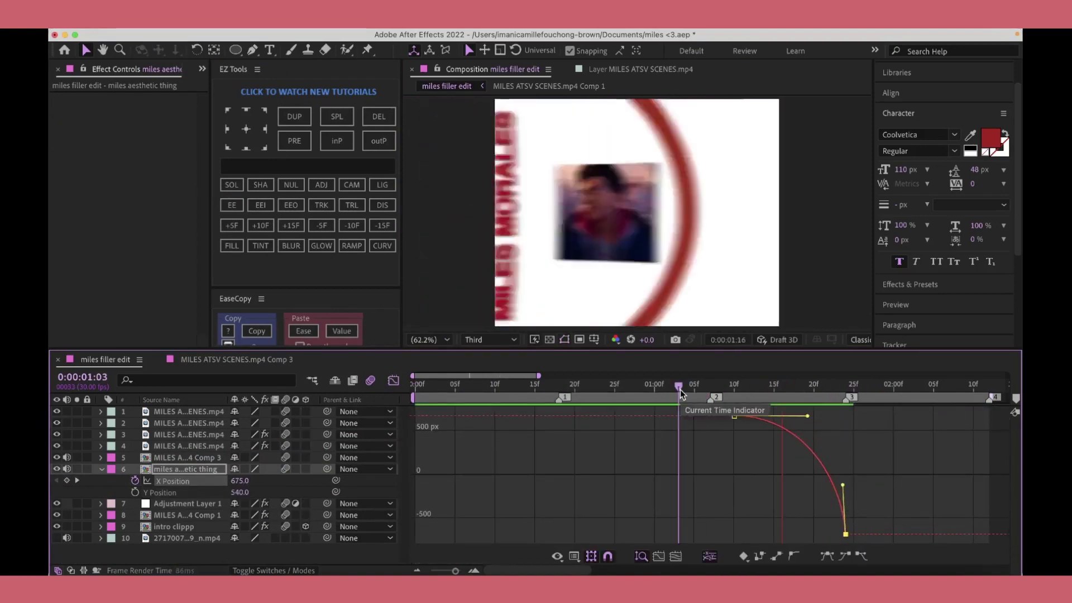
Step: Apply Motion Tile to the Comp 3 clip with an Output Width of 250
{"action": "key", "text": "shift+F3"}
{"action": "left_click_drag", "start_coordinate": [469, 376], "coordinate": [520, 378]}
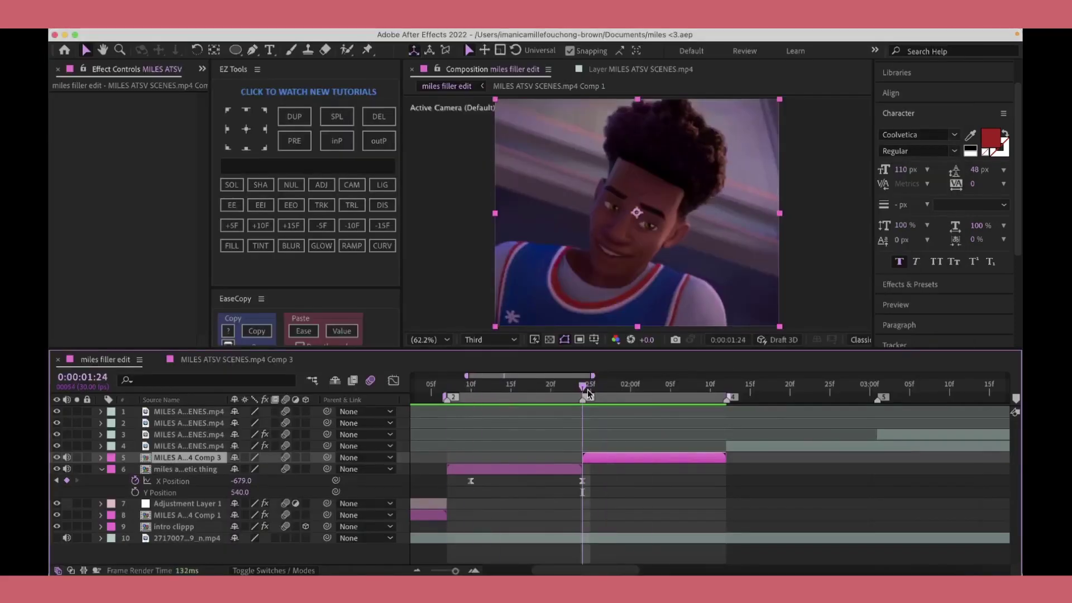
{"action": "key", "text": "ctrl+space"}
{"action": "type", "text": "motion tile"}
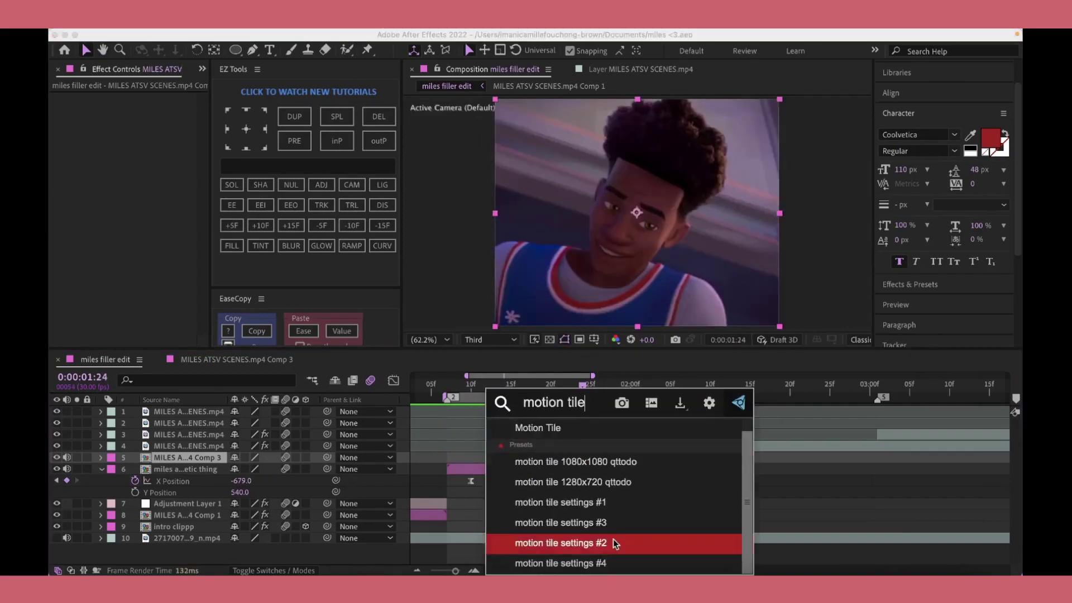
{"action": "left_click", "coordinate": [617, 545]}
{"action": "type", "text": "250"}
{"action": "key", "text": "Return"}
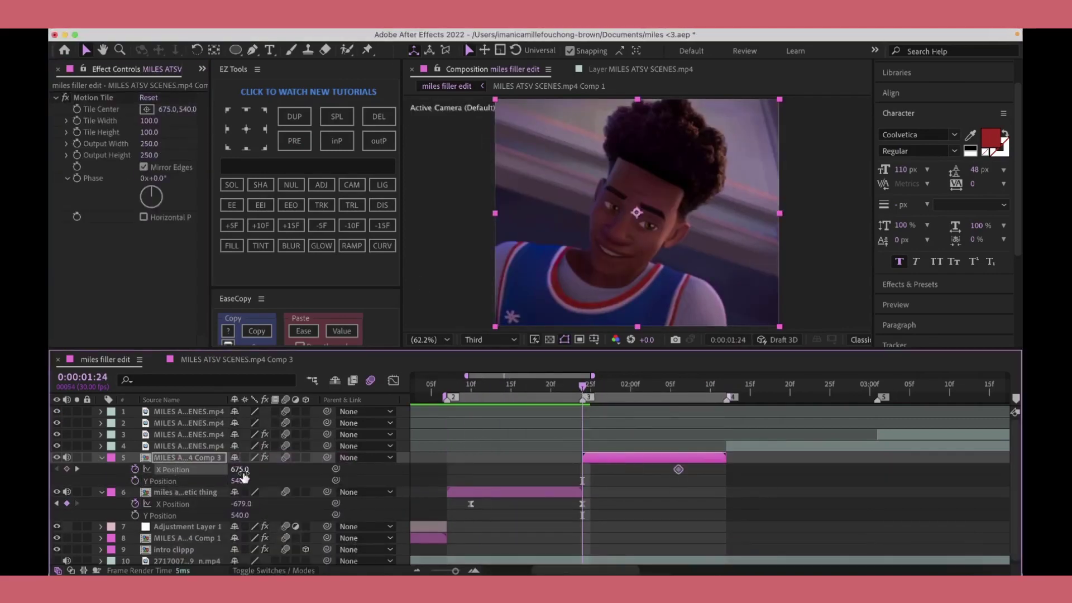
Step: Ease the X Position slide keyframes and check the motion graph across the slide
{"action": "key", "text": "F9"}
{"action": "key", "text": "shift+F3"}
{"action": "key", "text": "shift+F3"}
{"action": "key", "text": "k"}
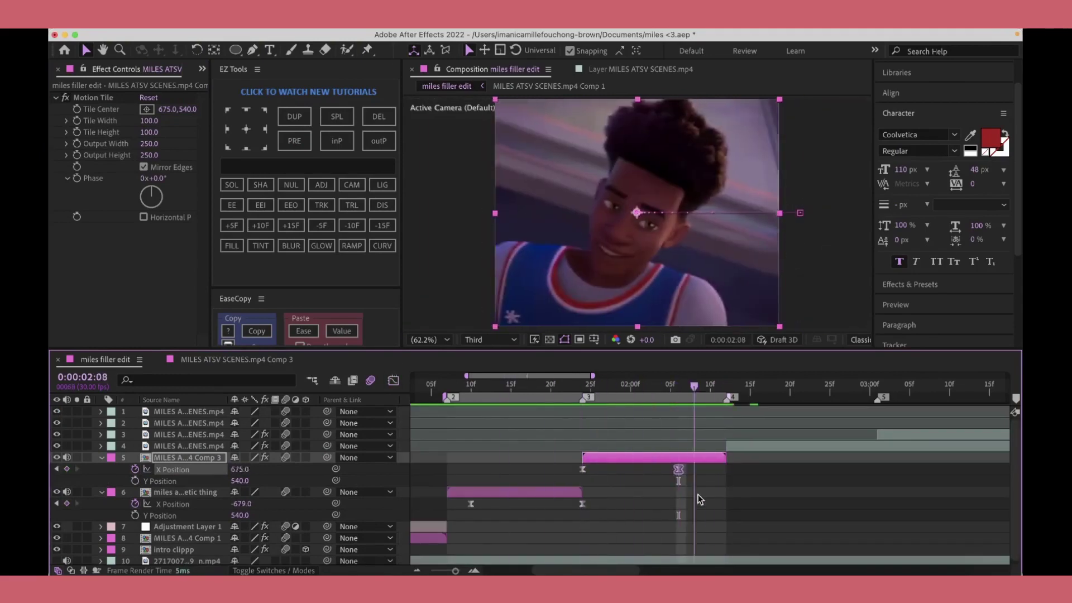
{"action": "key", "text": "j"}
Step: Apply the vert bounce shake preset to the clip and the warp shake preset as an adjustment layer
{"action": "key", "text": "ctrl+space"}
{"action": "type", "text": "bounce s"}
{"action": "left_click", "coordinate": [612, 463]}
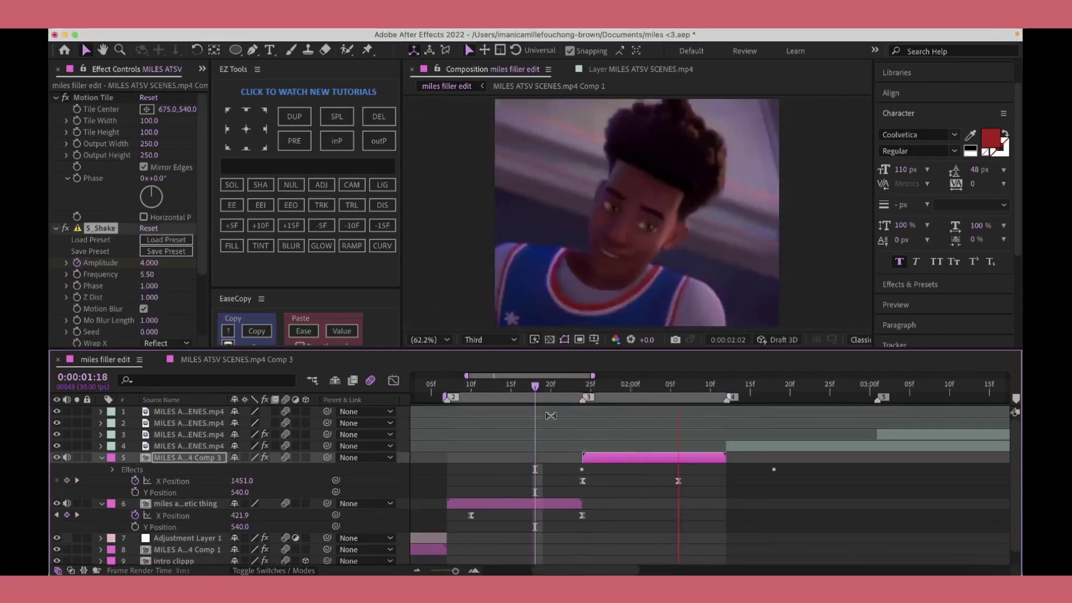
{"action": "key", "text": "ctrl+space"}
{"action": "type", "text": "warp shake"}
{"action": "left_click", "coordinate": [565, 495]}
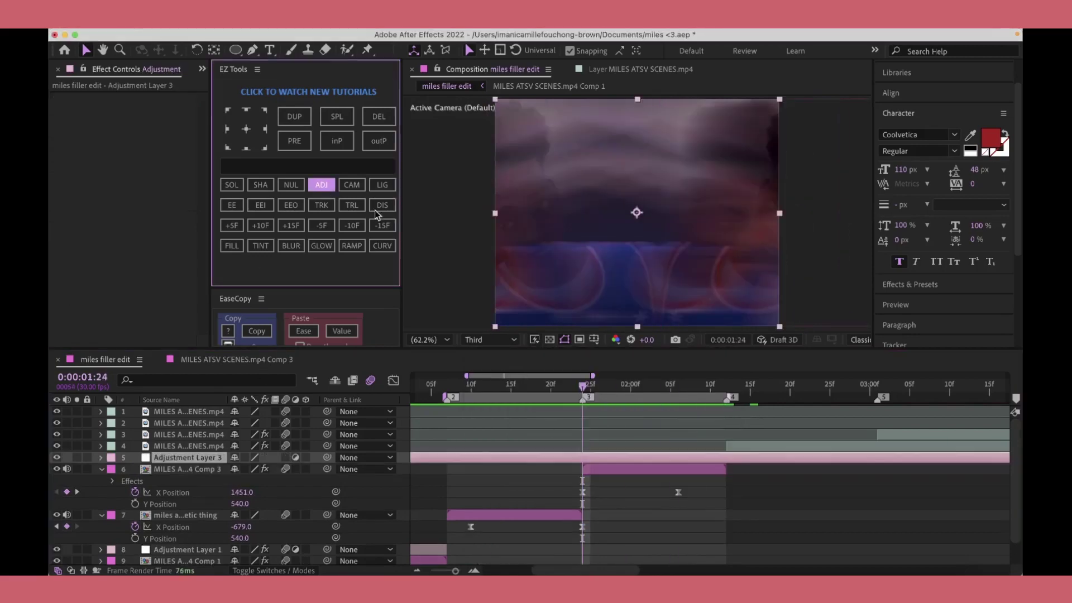
Step: Apply the skew preset to Adjustment Layer 3 at the transition start
{"action": "key", "text": "j"}
{"action": "left_click", "coordinate": [605, 458]}
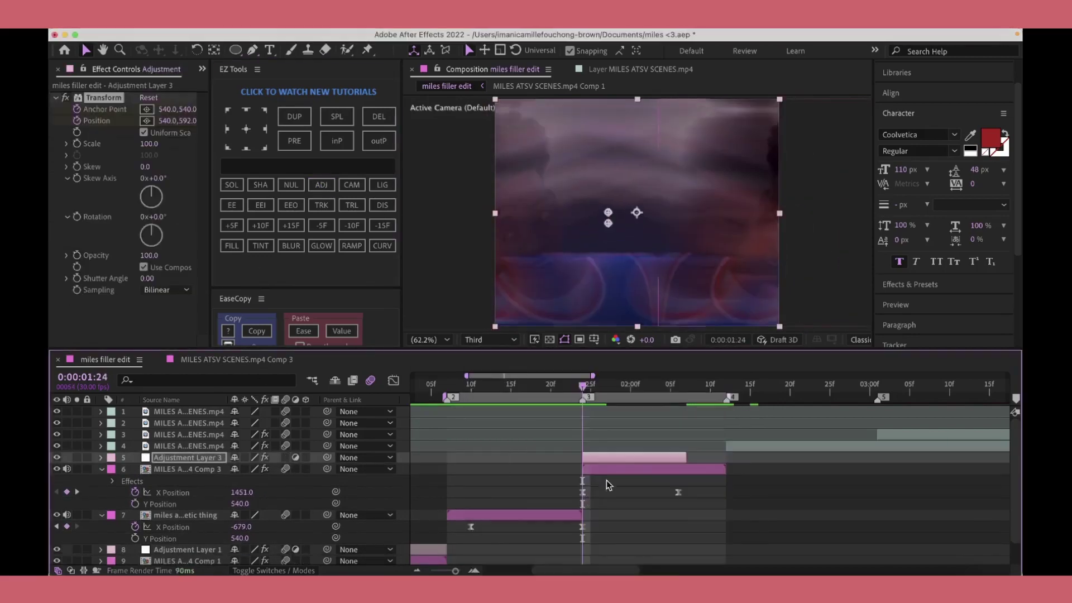
{"action": "key", "text": "ctrl+space"}
{"action": "type", "text": "warp shakeskew"}
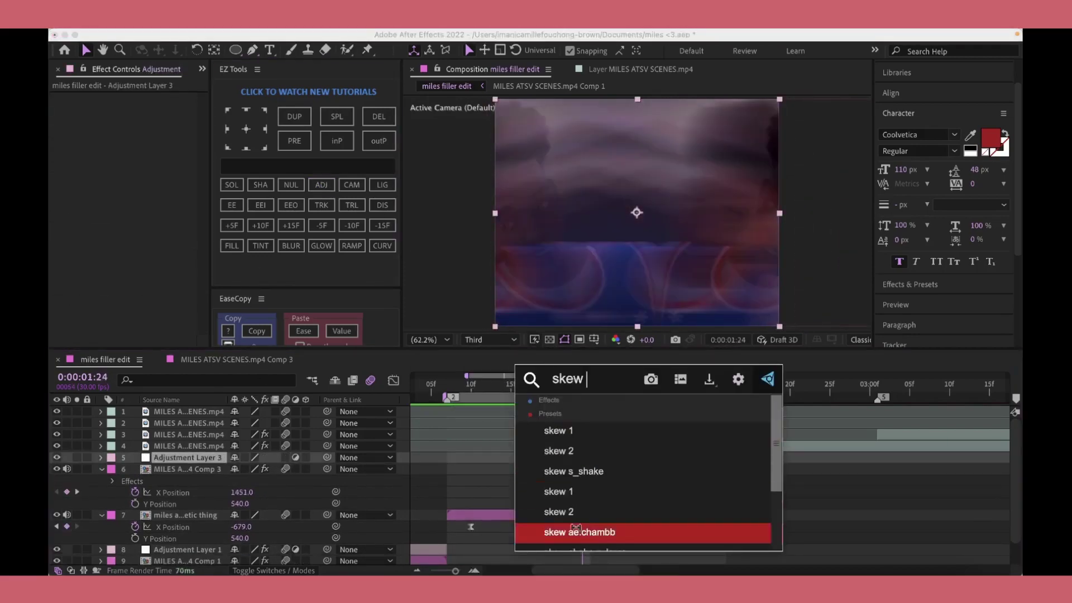
{"action": "left_click", "coordinate": [583, 531]}
Step: Try a Twixtor search result on the clip, then undo the unwanted blur effect
{"action": "key", "text": "ctrl+space"}
{"action": "type", "text": "twi"}
{"action": "key", "text": "Return"}
{"action": "key", "text": "ctrl+z"}
{"action": "key", "text": "ctrl+space"}
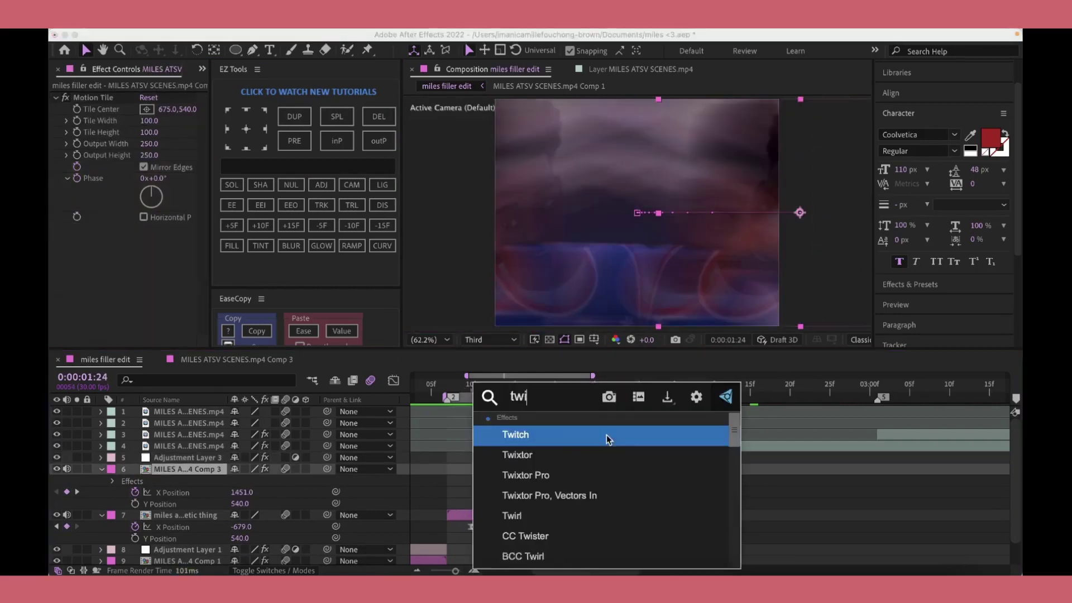
{"action": "left_click", "coordinate": [605, 439]}
{"action": "left_click_drag", "start_coordinate": [583, 385], "coordinate": [543, 406]}
{"action": "key", "text": "ctrl+z"}
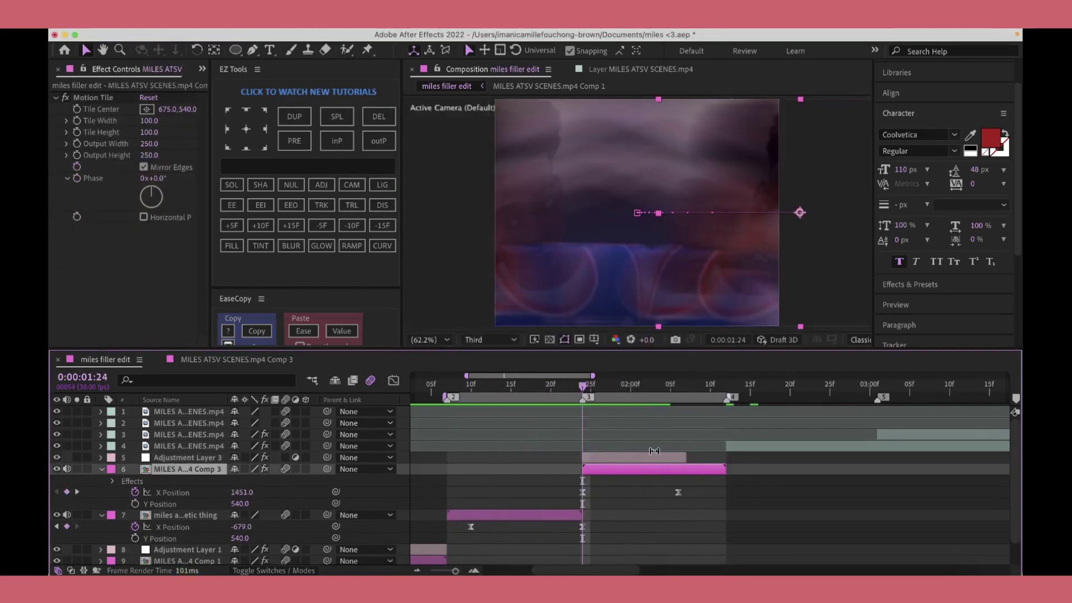
Step: Keyframe the clip's Scale and a -30° end Rotation with Easy Ease, then preview it
{"action": "key", "text": "s"}
{"action": "key", "text": "shift+F3"}
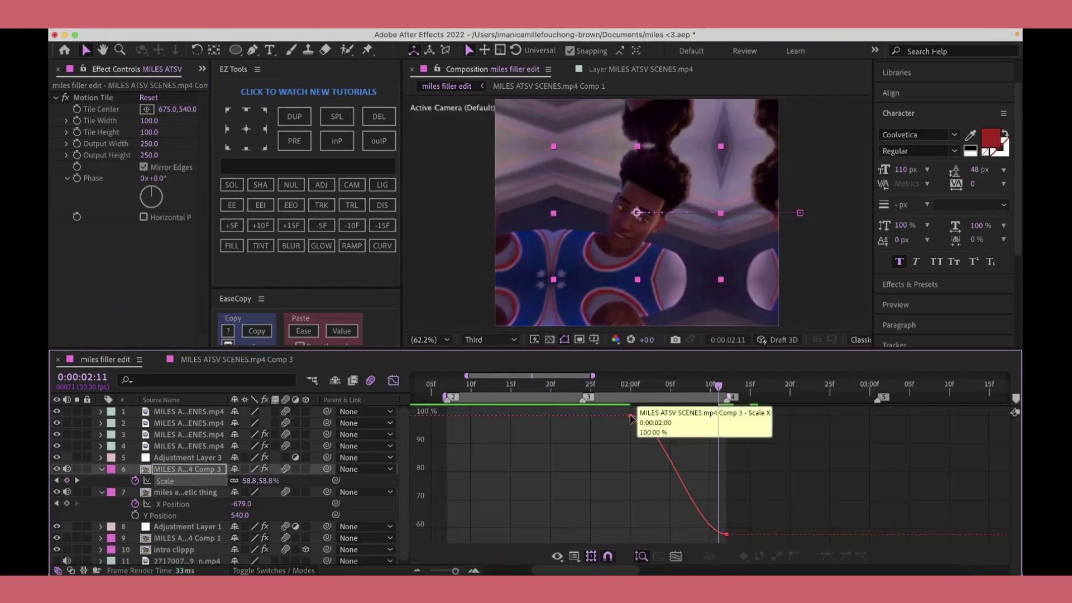
{"action": "key", "text": "shift+F3"}
{"action": "left_click", "coordinate": [725, 391]}
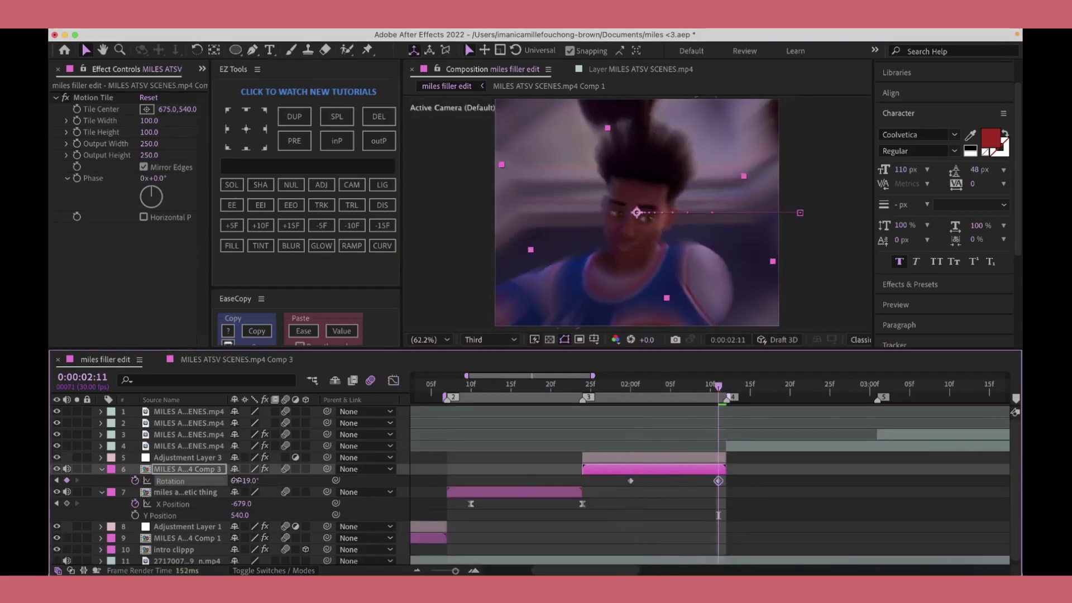
{"action": "left_click", "coordinate": [395, 380]}
{"action": "left_click", "coordinate": [394, 380]}
{"action": "left_click", "coordinate": [725, 391]}
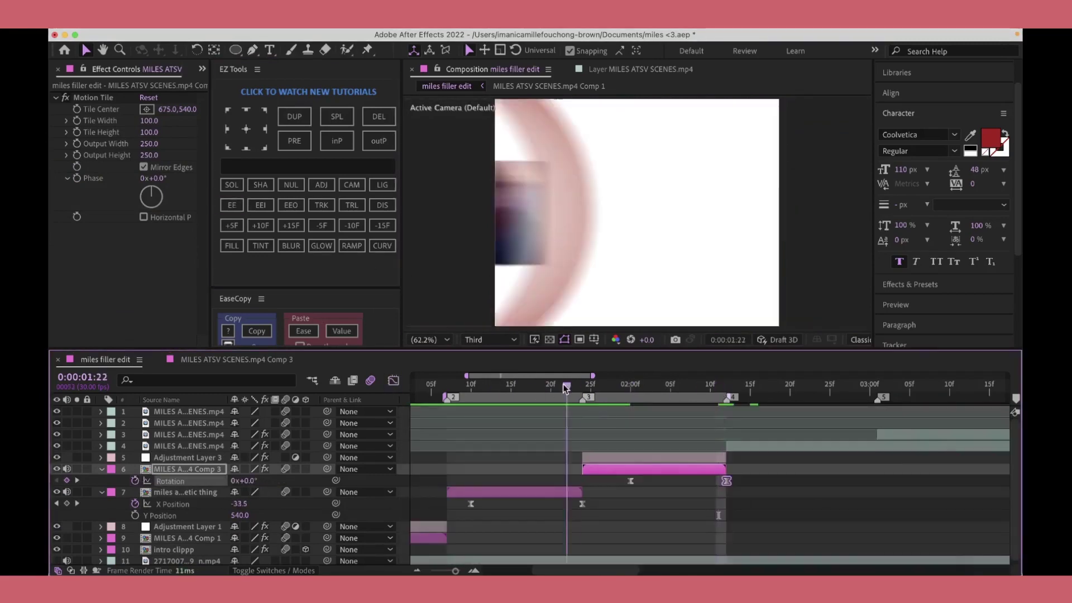
{"action": "key", "text": "Return"}
{"action": "key", "text": "shift+F3"}
{"action": "key", "text": "space"}
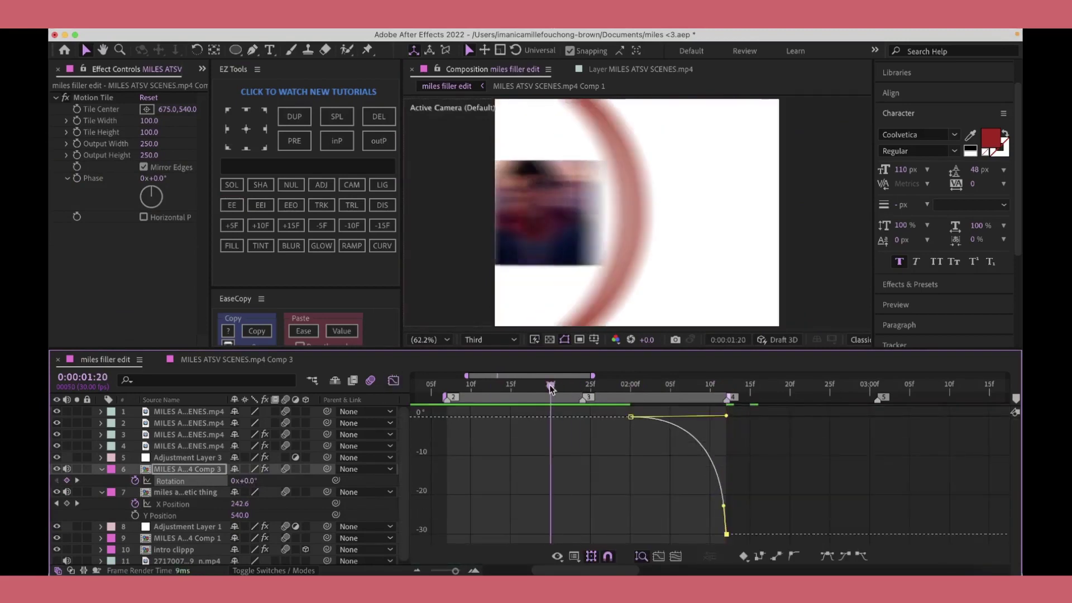
{"action": "key", "text": "space"}
{"action": "key", "text": "shift+F3"}
Step: Trim the adjustment layer, add the fisheye warp, and raise the Twixtor speed to 310
{"action": "left_click_drag", "start_coordinate": [209, 458], "coordinate": [209, 456]}
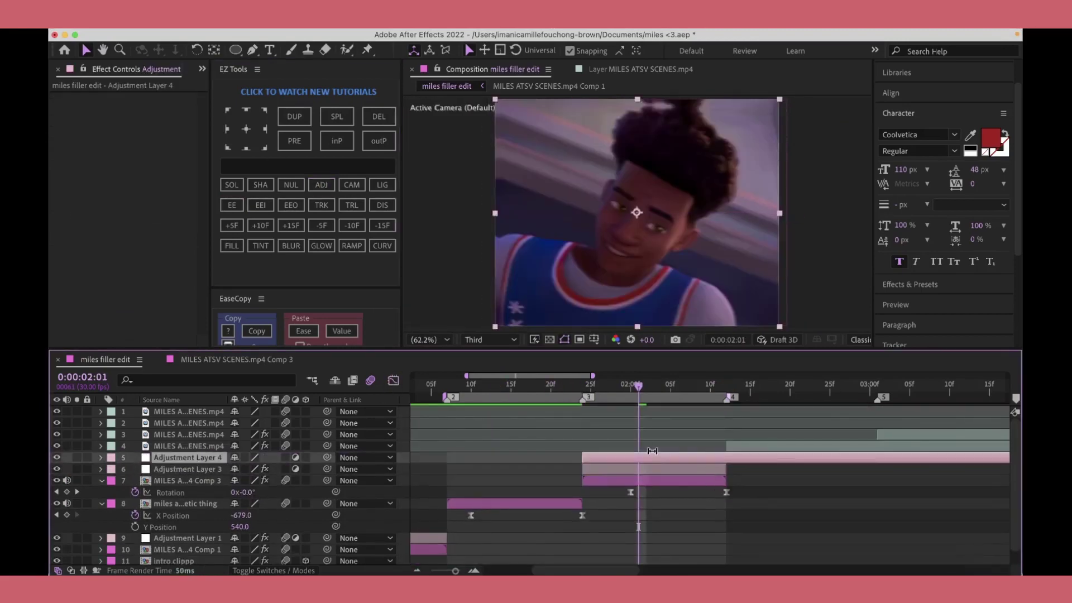
{"action": "key", "text": "ctrl+space"}
{"action": "key", "text": "Return"}
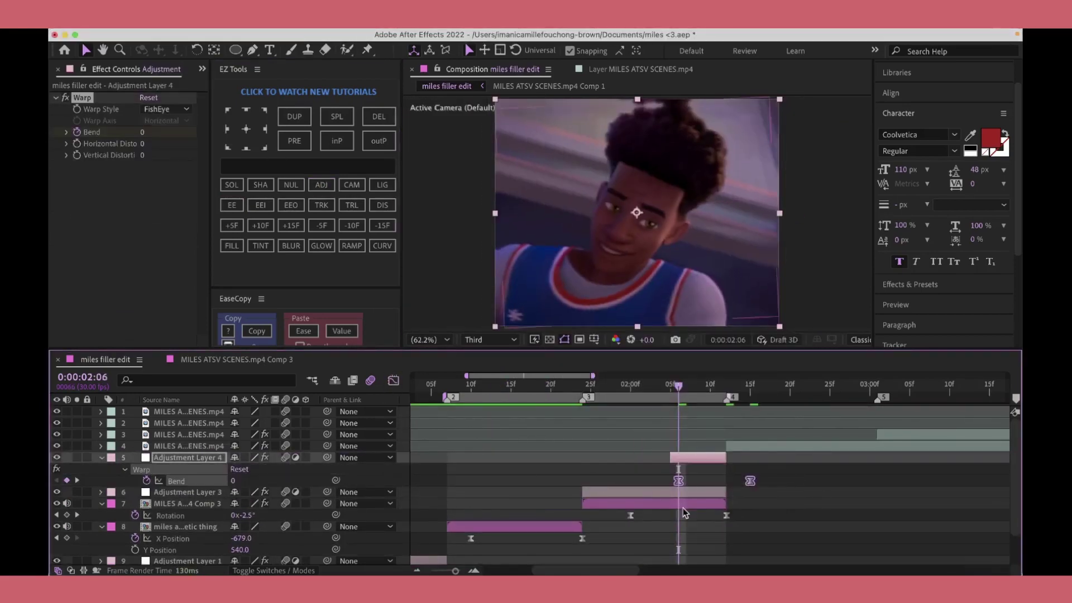
{"action": "left_click_drag", "start_coordinate": [683, 508], "coordinate": [518, 421]}
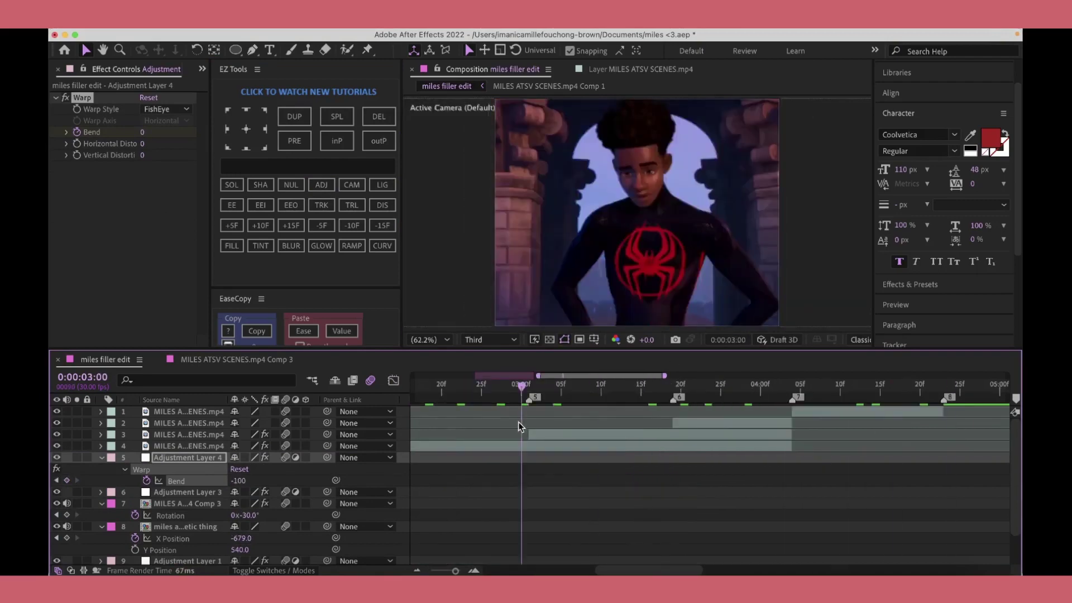
{"action": "left_click_drag", "start_coordinate": [518, 424], "coordinate": [767, 398]}
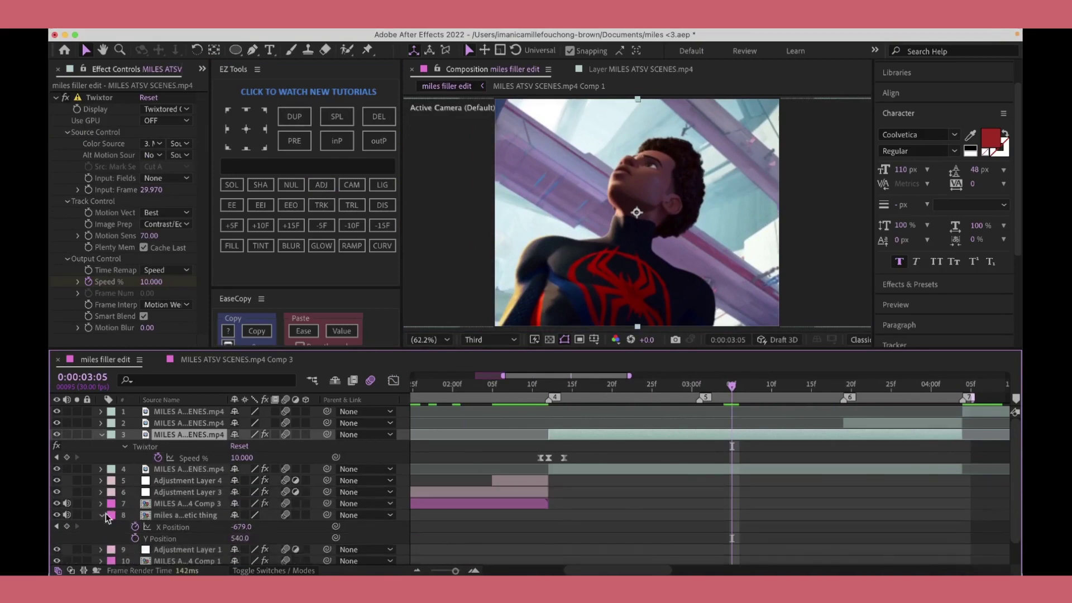
{"action": "left_click_drag", "start_coordinate": [765, 385], "coordinate": [550, 395]}
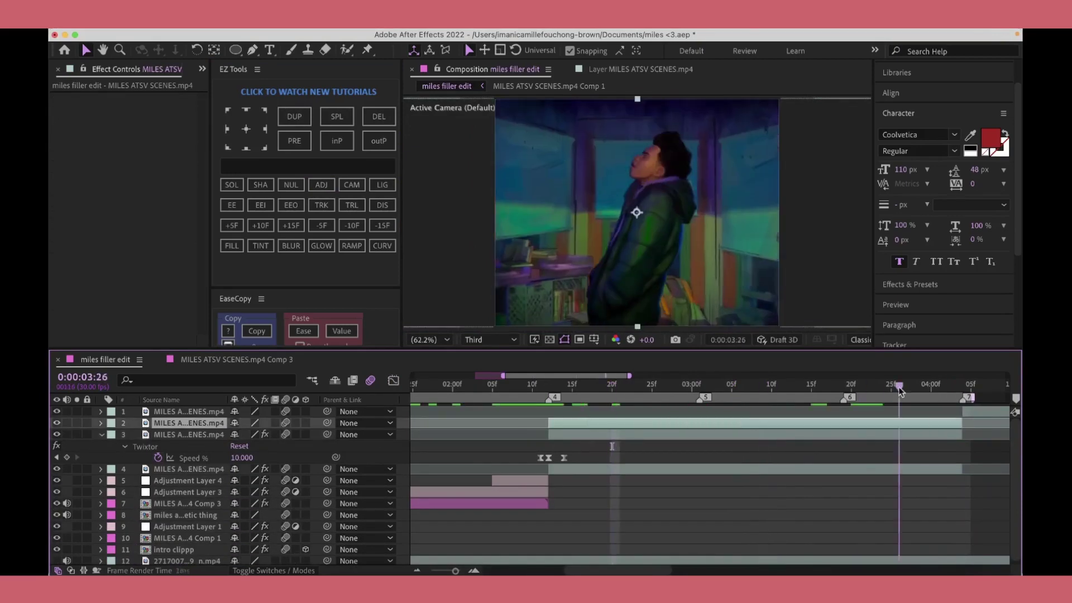
Step: Pre-compose the next three shots as clip 1, clip 2 and clip 3
{"action": "left_click", "coordinate": [101, 434]}
{"action": "right_click", "coordinate": [581, 446]}
{"action": "left_click", "coordinate": [601, 541]}
{"action": "type", "text": "clip 1"}
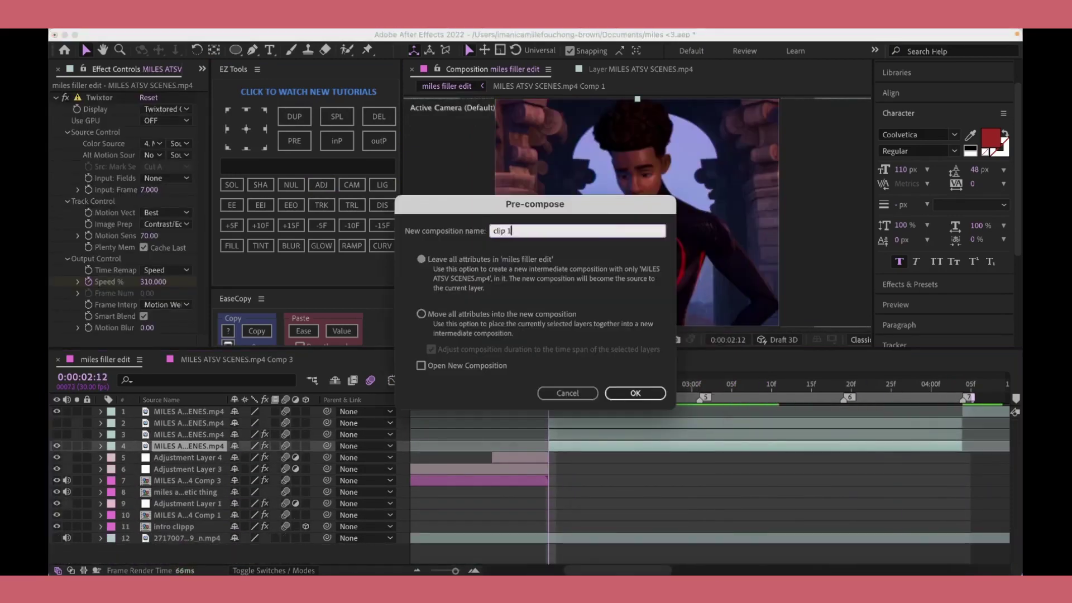
{"action": "key", "text": "Return"}
{"action": "right_click", "coordinate": [597, 430]}
{"action": "left_click", "coordinate": [601, 540]}
{"action": "type", "text": "clip 2"}
{"action": "key", "text": "Return"}
{"action": "right_click", "coordinate": [603, 422]}
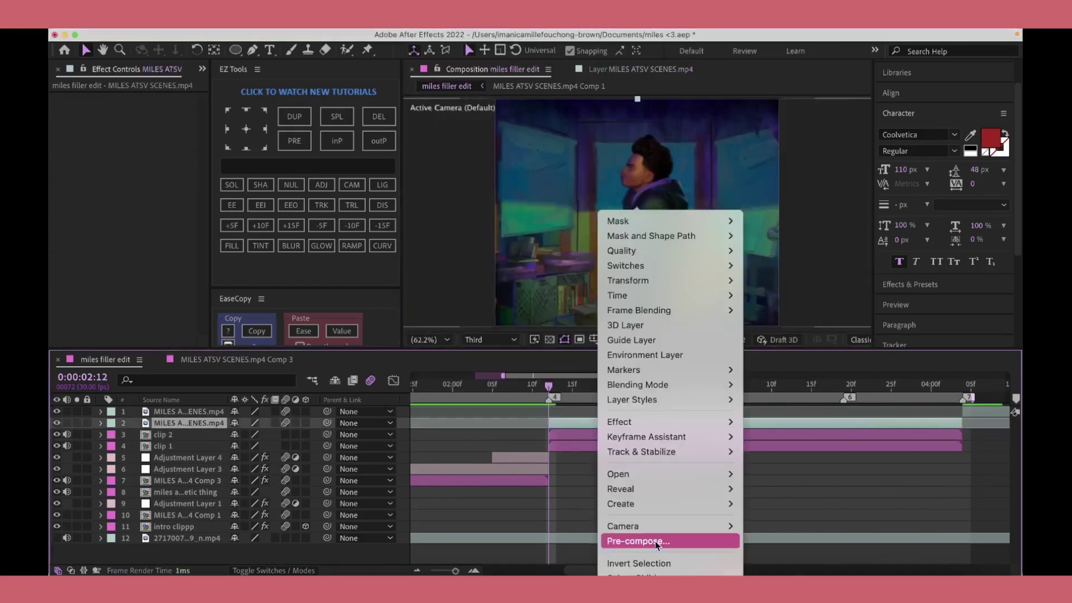
{"action": "left_click", "coordinate": [646, 541]}
Step: Hide clips 3 and 2, and add an adjustment layer above the clips trimmed to match
{"action": "left_click_drag", "start_coordinate": [57, 423], "coordinate": [56, 434]}
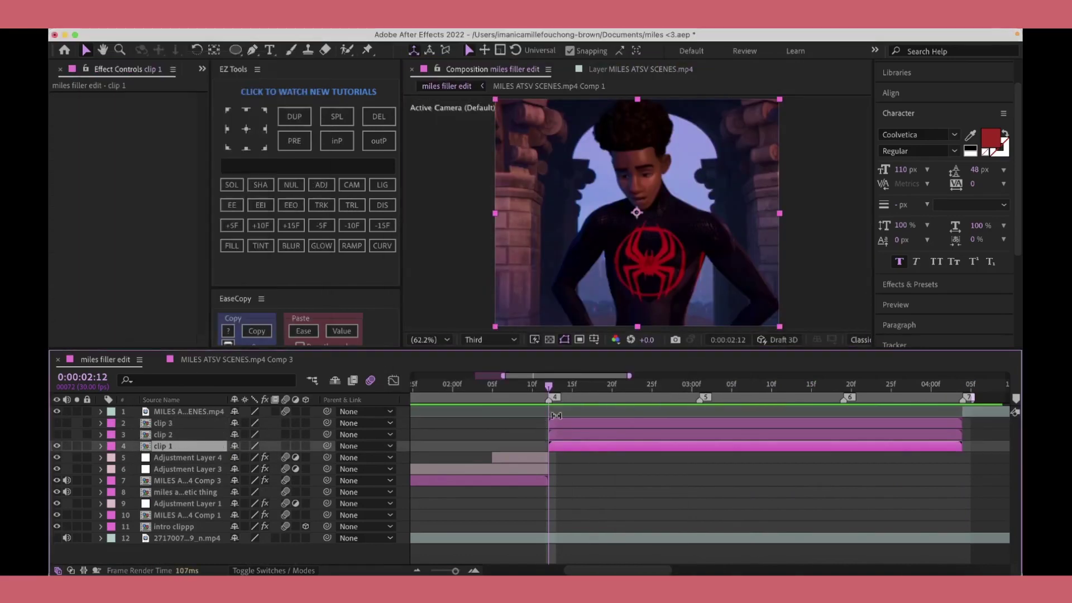
{"action": "left_click", "coordinate": [321, 185]}
{"action": "left_click_drag", "start_coordinate": [192, 423], "coordinate": [192, 418]}
{"action": "key", "text": "alt+bracketleft"}
{"action": "left_click_drag", "start_coordinate": [1010, 423], "coordinate": [961, 422]}
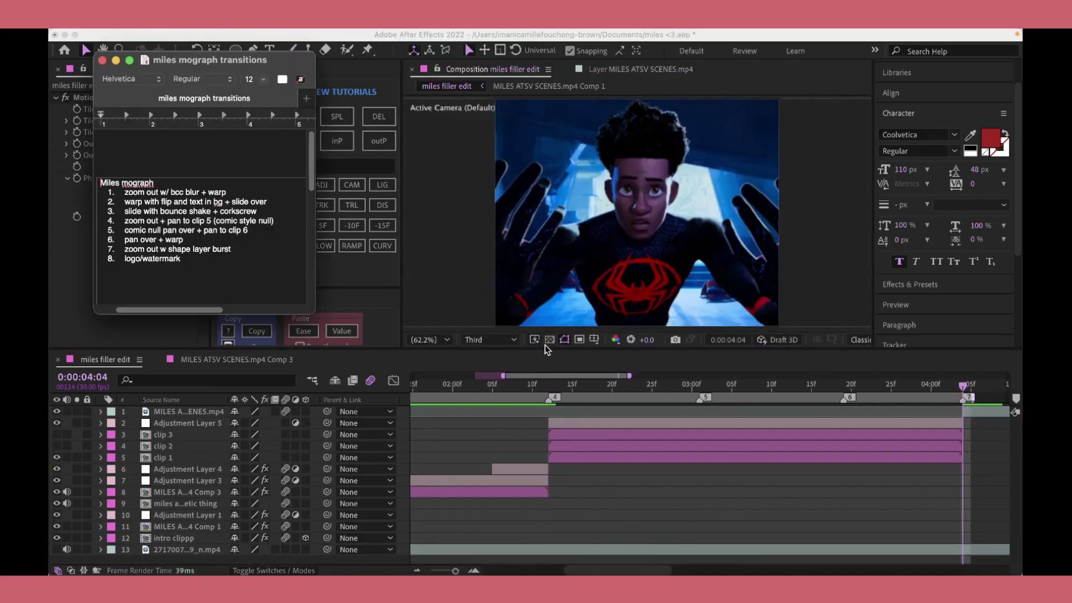
{"action": "left_click", "coordinate": [587, 412]}
{"action": "left_click", "coordinate": [586, 457]}
{"action": "left_click_drag", "start_coordinate": [503, 376], "coordinate": [413, 375]}
{"action": "left_click", "coordinate": [497, 384]}
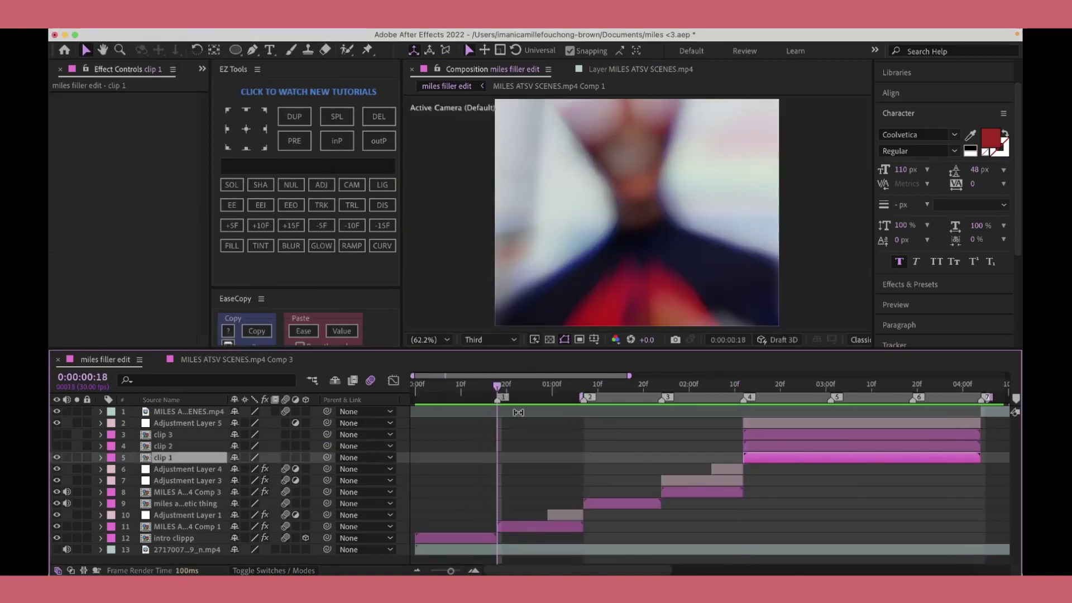
{"action": "left_click", "coordinate": [614, 504]}
{"action": "key", "text": "p"}
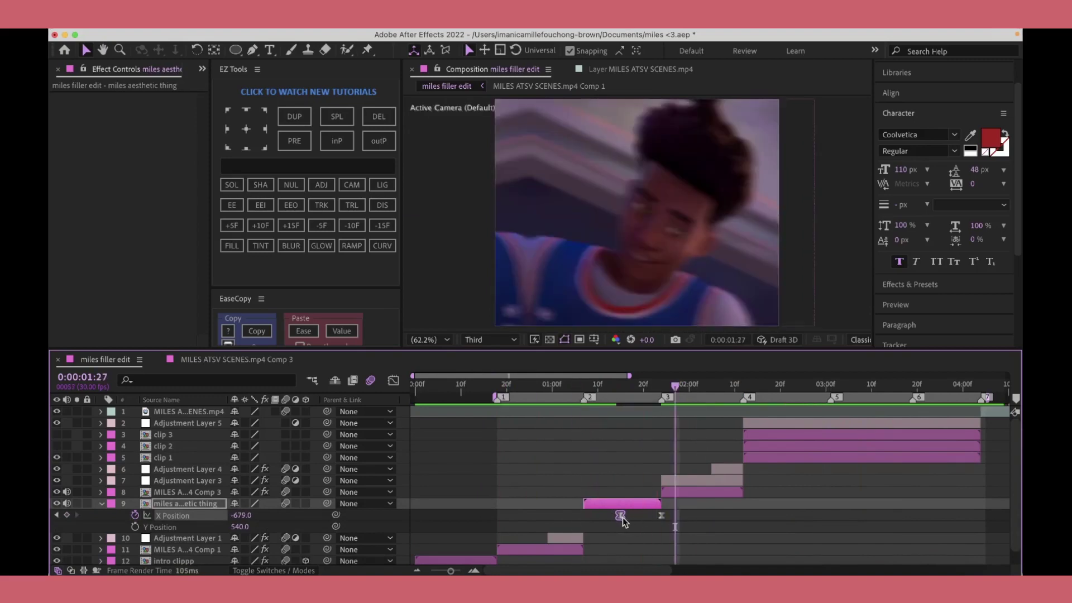
{"action": "left_click", "coordinate": [616, 514]}
{"action": "key", "text": "shift+F3"}
{"action": "key", "text": "space"}
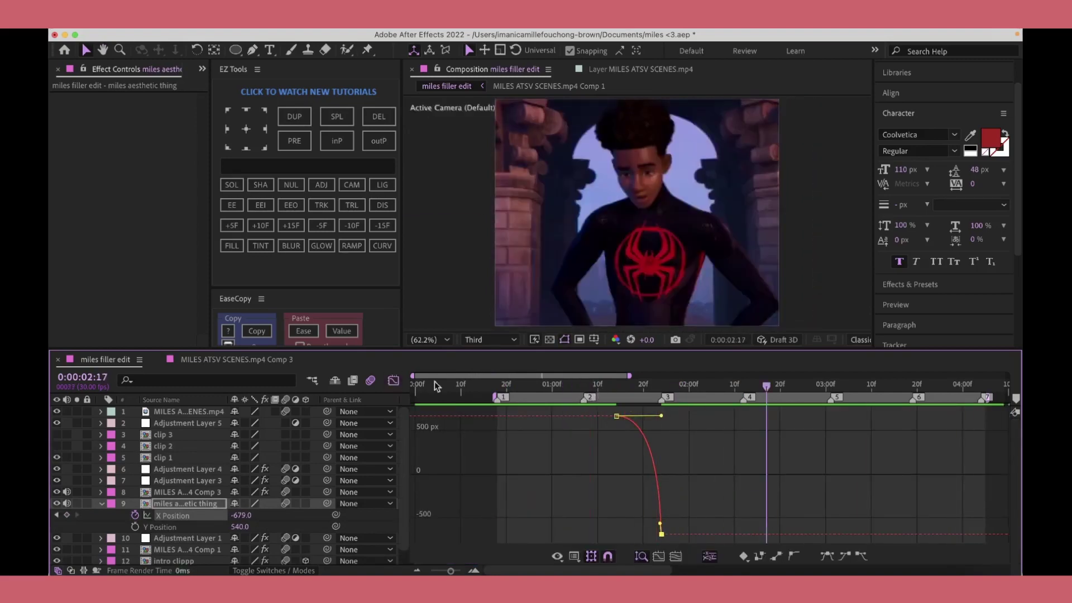
{"action": "key", "text": "shift+F3"}
{"action": "left_click", "coordinate": [719, 469]}
{"action": "key", "text": "u"}
{"action": "key", "text": "shift+F3"}
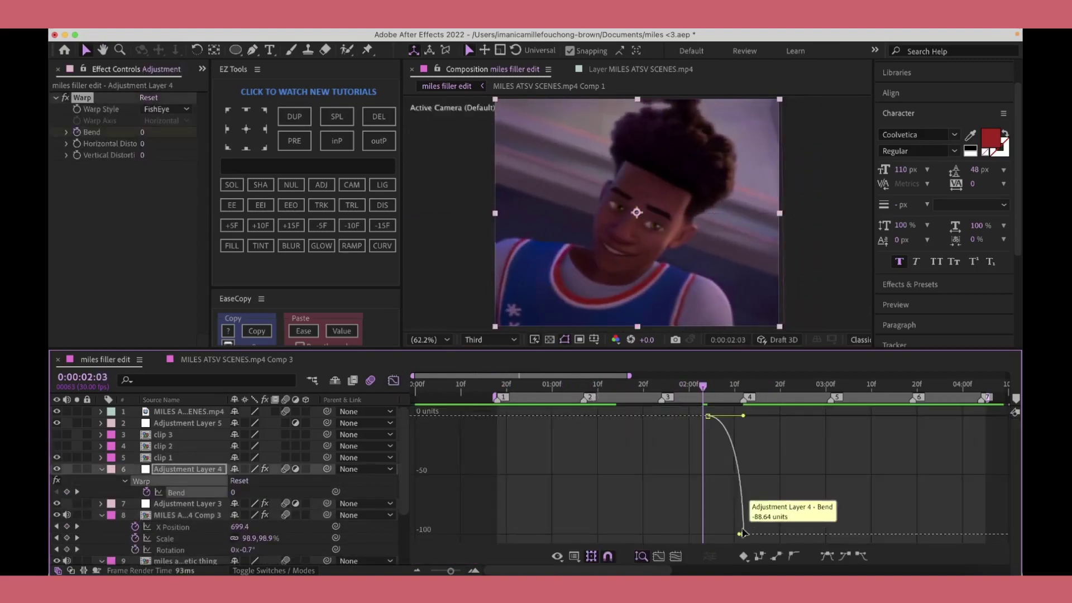
{"action": "left_click", "coordinate": [649, 385]}
{"action": "key", "text": "space"}
{"action": "key", "text": "shift+F3"}
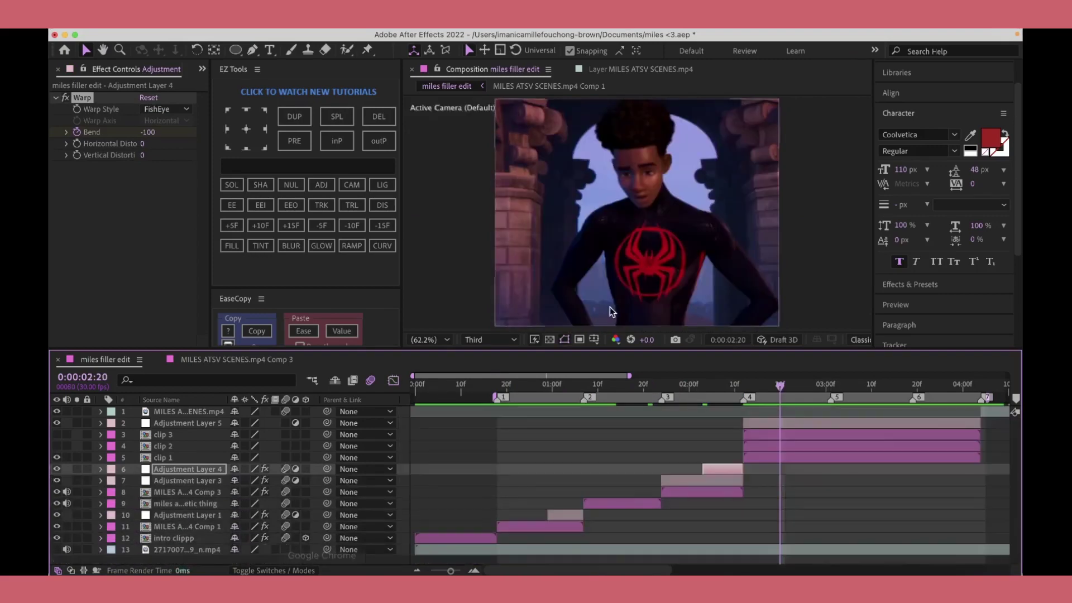
{"action": "left_click", "coordinate": [196, 457]}
{"action": "mouse_move", "coordinate": [495, 385]}
{"action": "left_mouse_down"}
{"action": "mouse_move", "coordinate": [825, 385]}
{"action": "mouse_move", "coordinate": [743, 386]}
{"action": "left_mouse_up"}
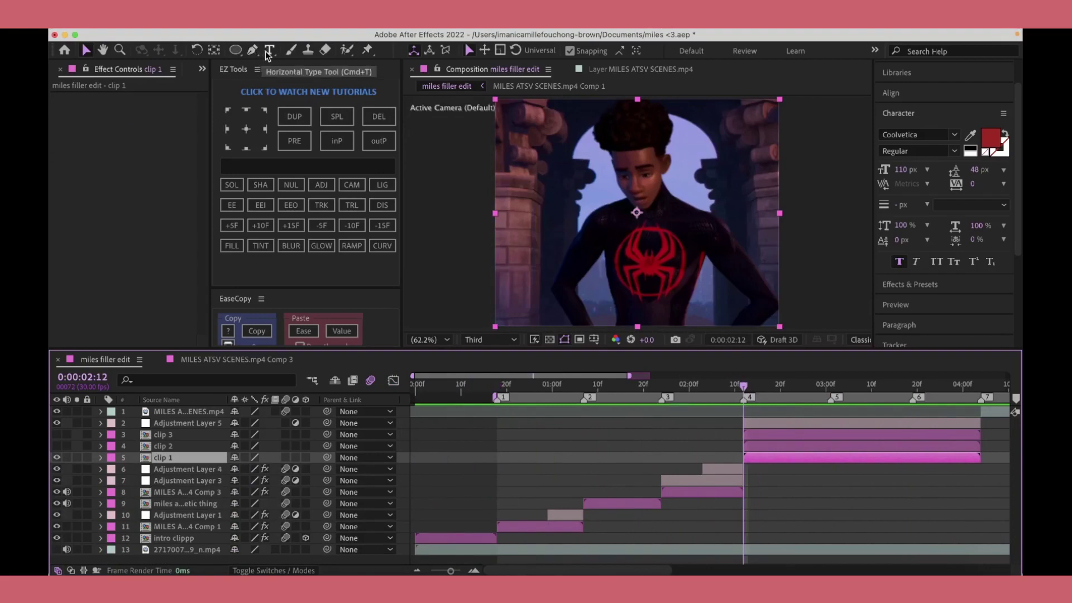
Step: Show clip 2 again and move clip 1 above clip 2 at 0:00:02:16
{"action": "key", "text": "space"}
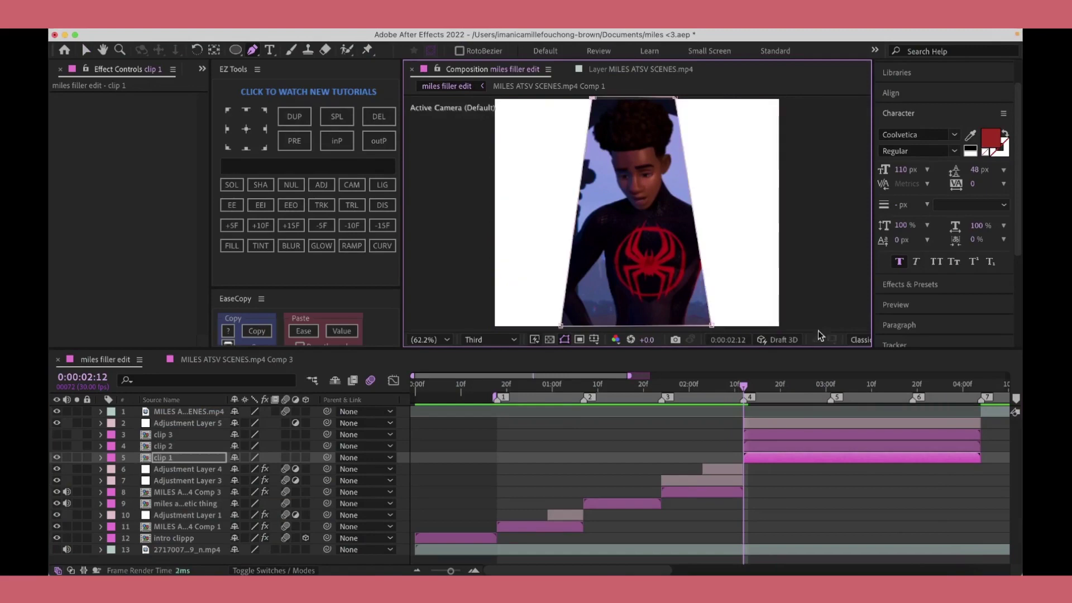
{"action": "left_click", "coordinate": [57, 446]}
{"action": "left_click", "coordinate": [164, 446]}
{"action": "key", "text": "v"}
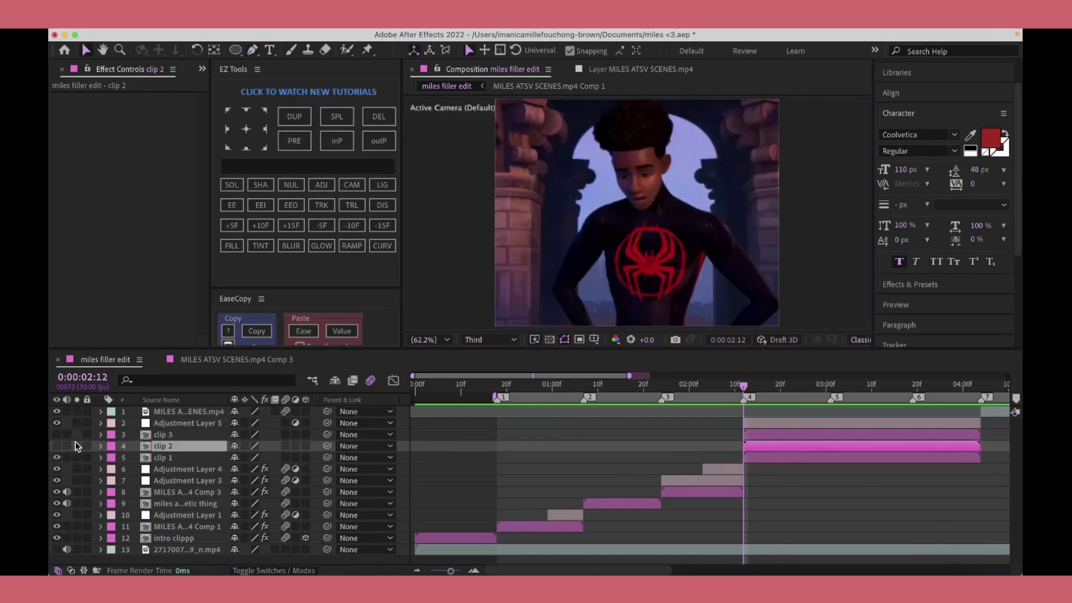
{"action": "left_click_drag", "start_coordinate": [743, 385], "coordinate": [762, 386]}
{"action": "left_click_drag", "start_coordinate": [203, 458], "coordinate": [203, 431]}
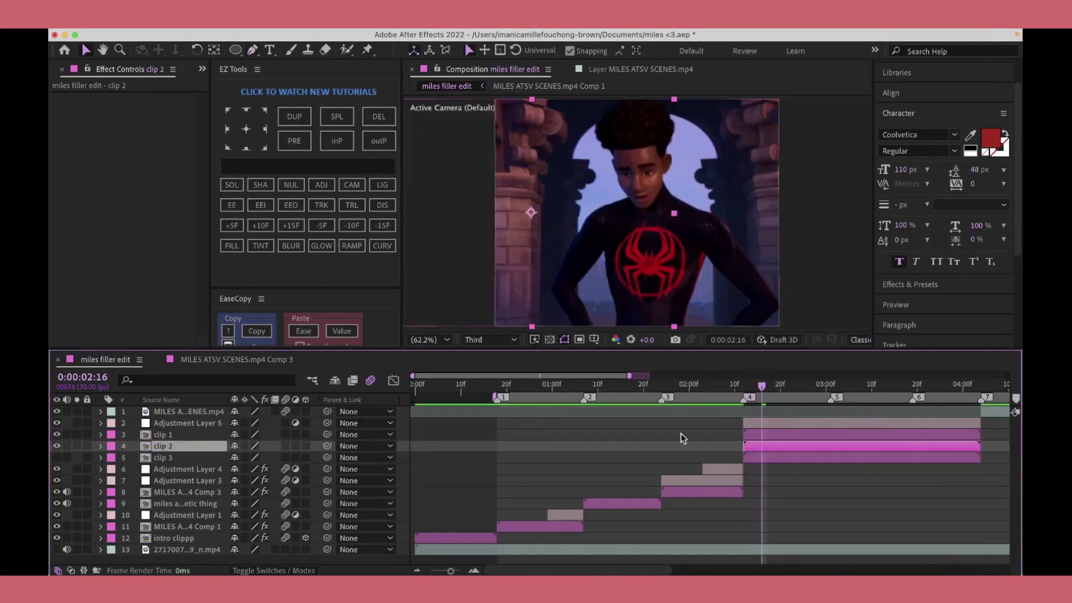
Step: Reveal clip 1's Mask 1 outline, the slanted four-point panel
{"action": "scroll", "coordinate": [583, 322], "scroll_direction": "down", "scroll_amount": 2}
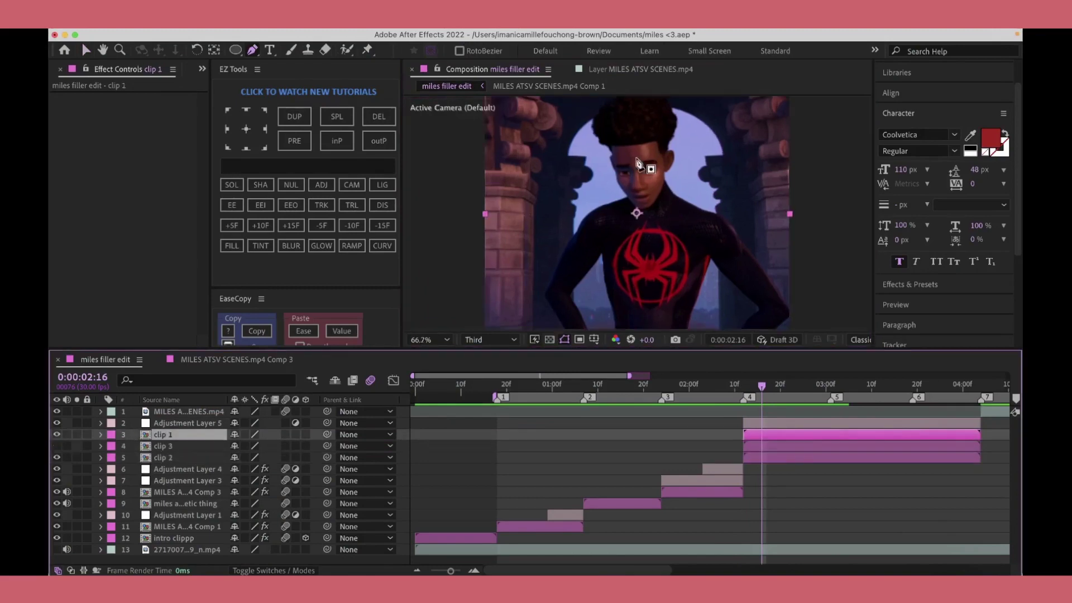
{"action": "left_click", "coordinate": [772, 434]}
{"action": "key", "text": "m"}
{"action": "left_click", "coordinate": [162, 448]}
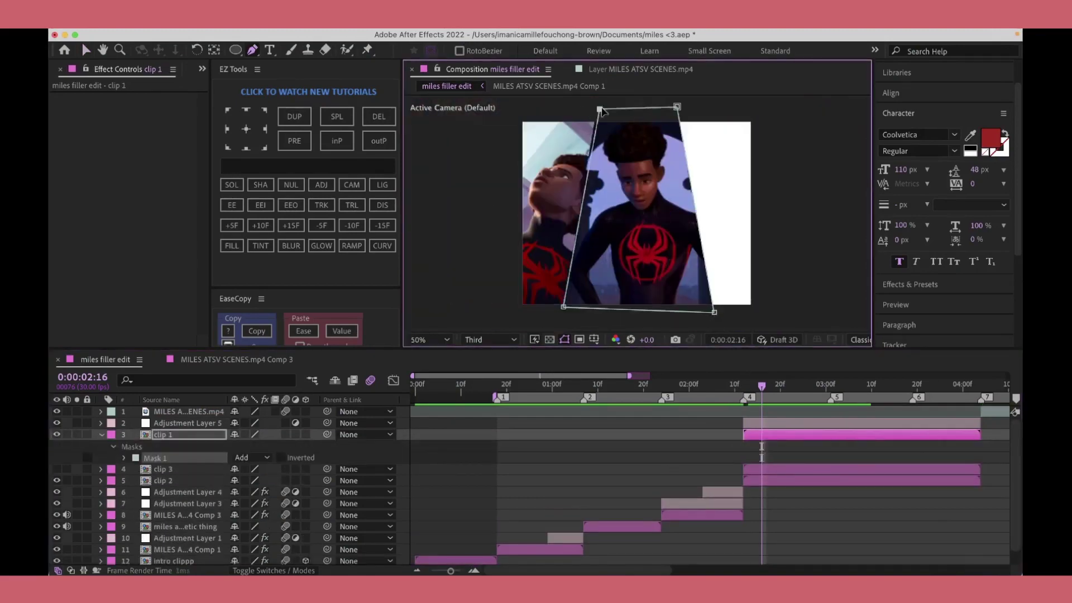
Step: Add a point to clip 2's slanted mask
{"action": "left_click", "coordinate": [765, 469]}
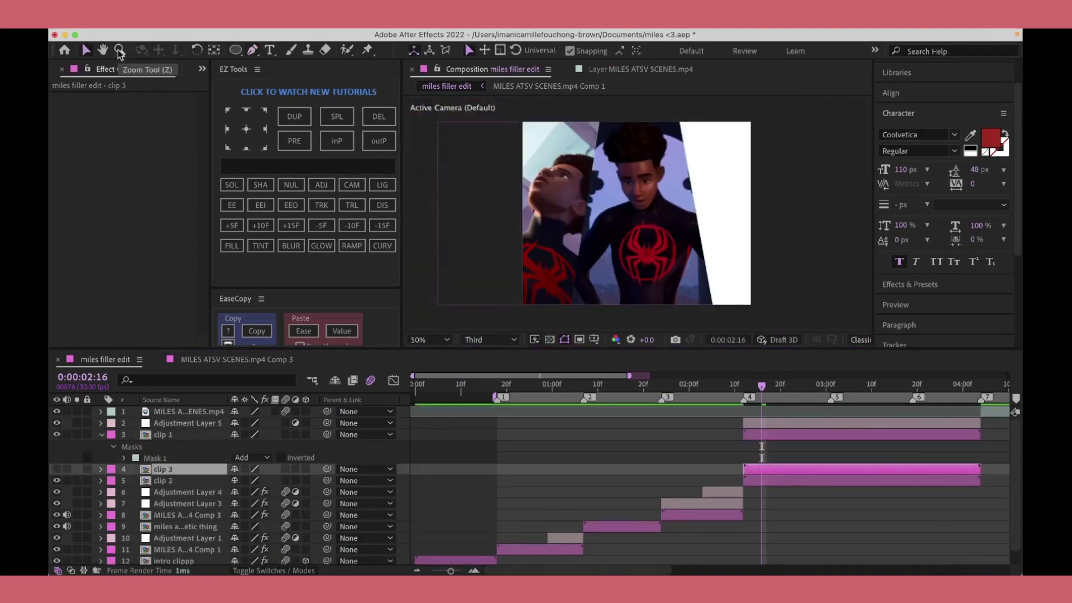
{"action": "left_click", "coordinate": [769, 481]}
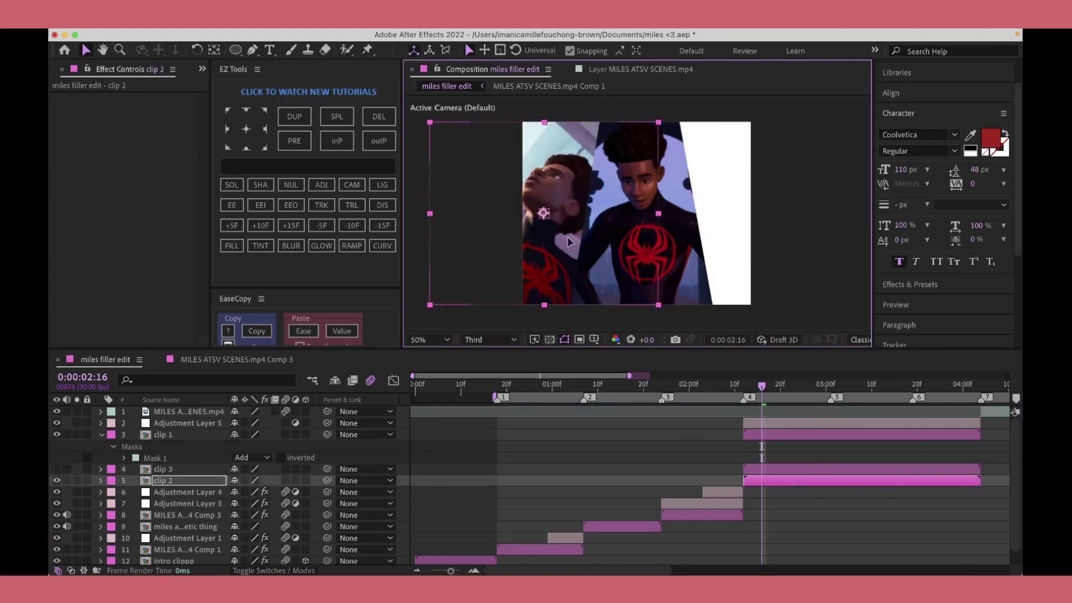
{"action": "scroll", "coordinate": [554, 152], "scroll_direction": "up", "scroll_amount": 2}
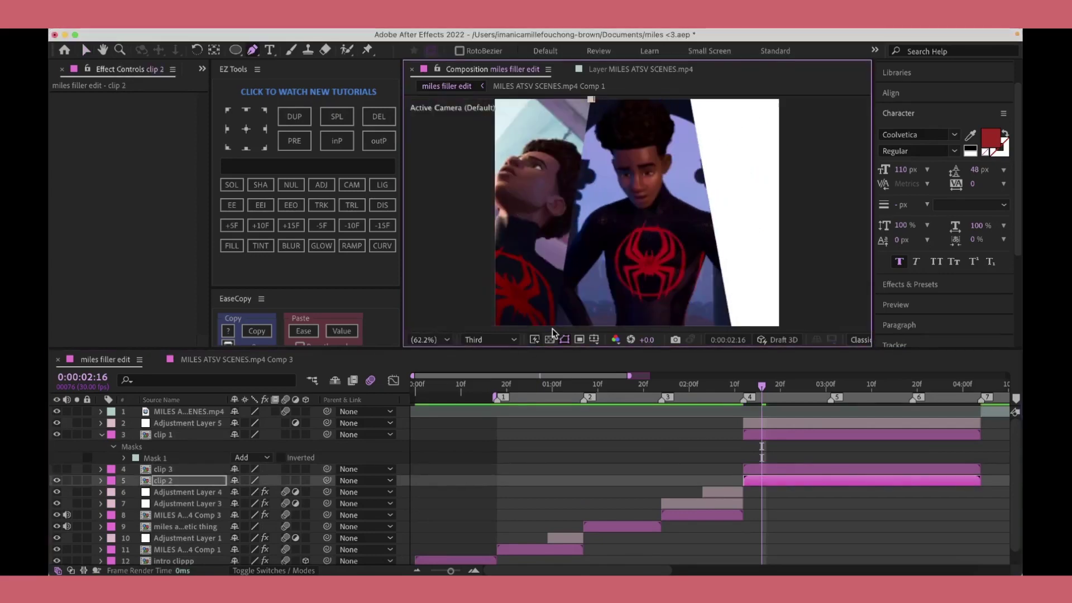
{"action": "scroll", "coordinate": [569, 140], "scroll_direction": "down", "scroll_amount": 2}
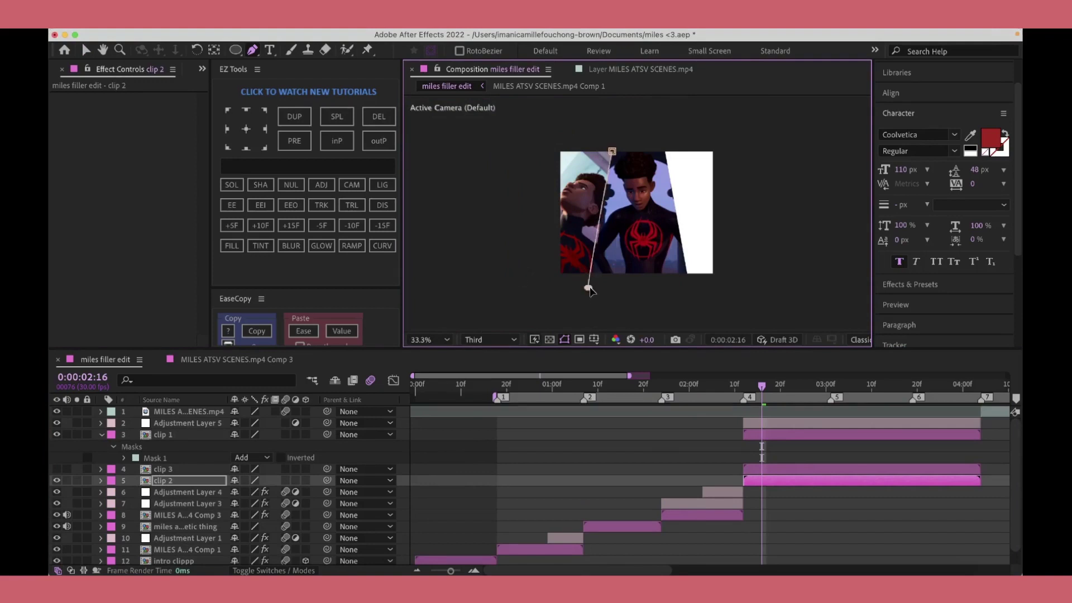
{"action": "scroll", "coordinate": [594, 288], "scroll_direction": "up", "scroll_amount": 3}
{"action": "scroll", "coordinate": [594, 256], "scroll_direction": "down", "scroll_amount": 4}
{"action": "scroll", "coordinate": [456, 296], "scroll_direction": "up", "scroll_amount": 2}
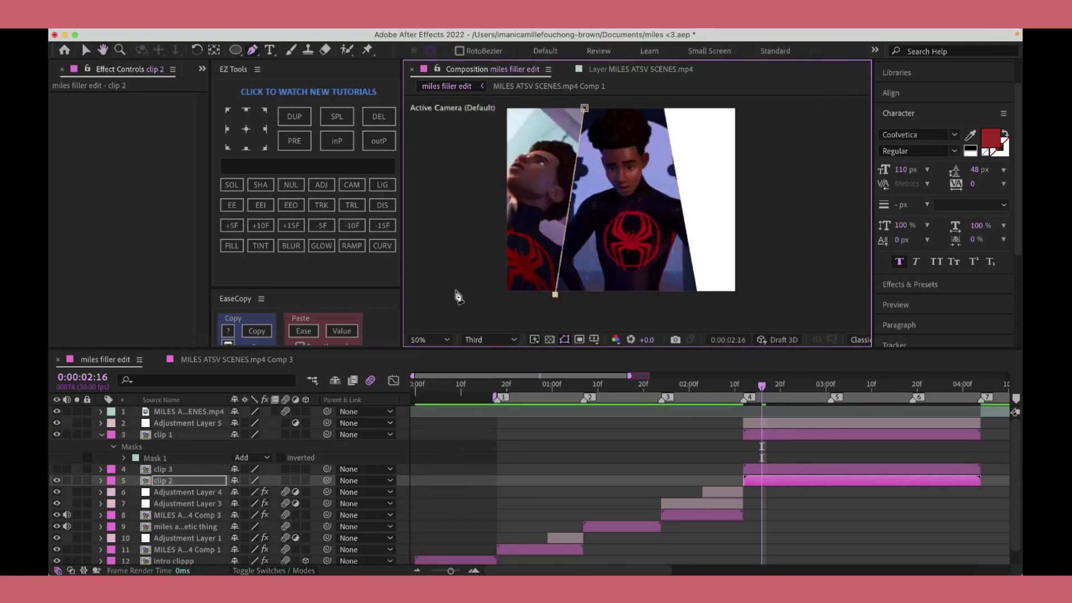
{"action": "left_click", "coordinate": [437, 286]}
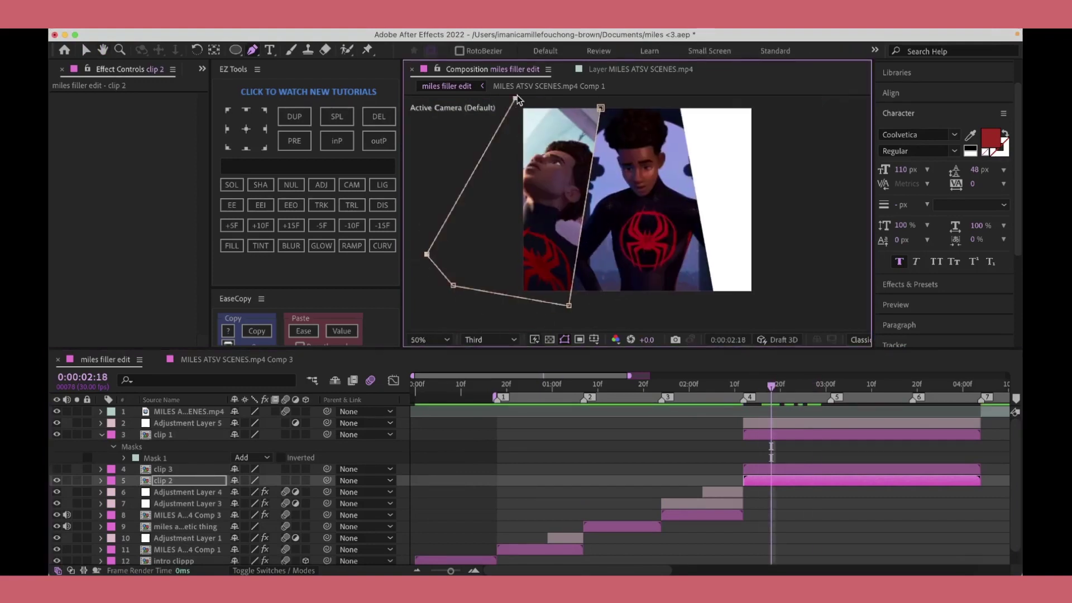
Step: Move clip 3 under clip 2 in the stack and show its Position value
{"action": "left_click", "coordinate": [668, 260]}
{"action": "left_click_drag", "start_coordinate": [171, 485], "coordinate": [172, 488]}
{"action": "key", "text": "p"}
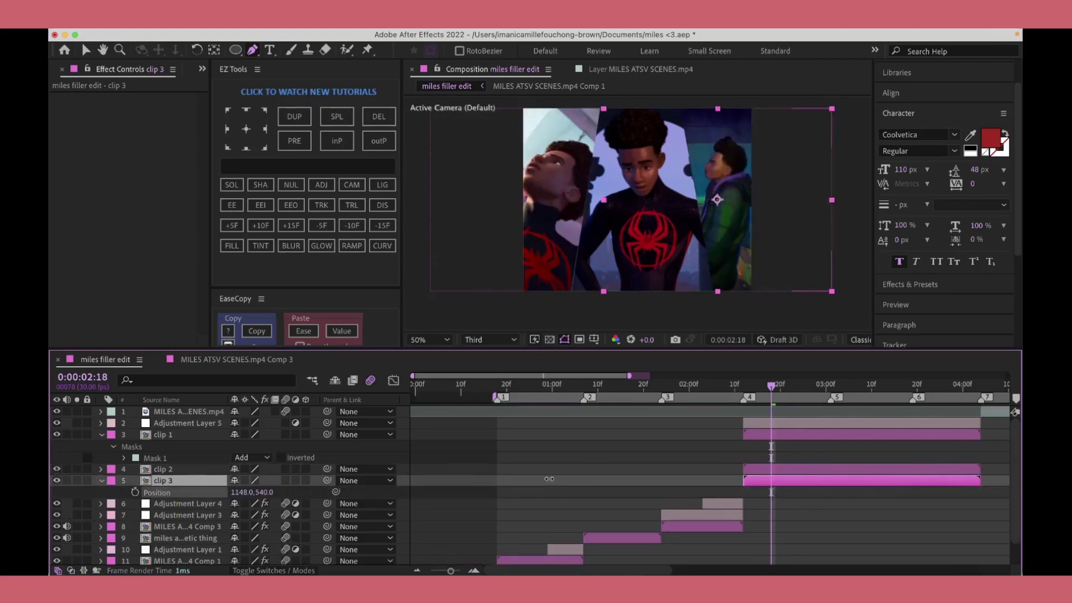
{"action": "left_click", "coordinate": [777, 434]}
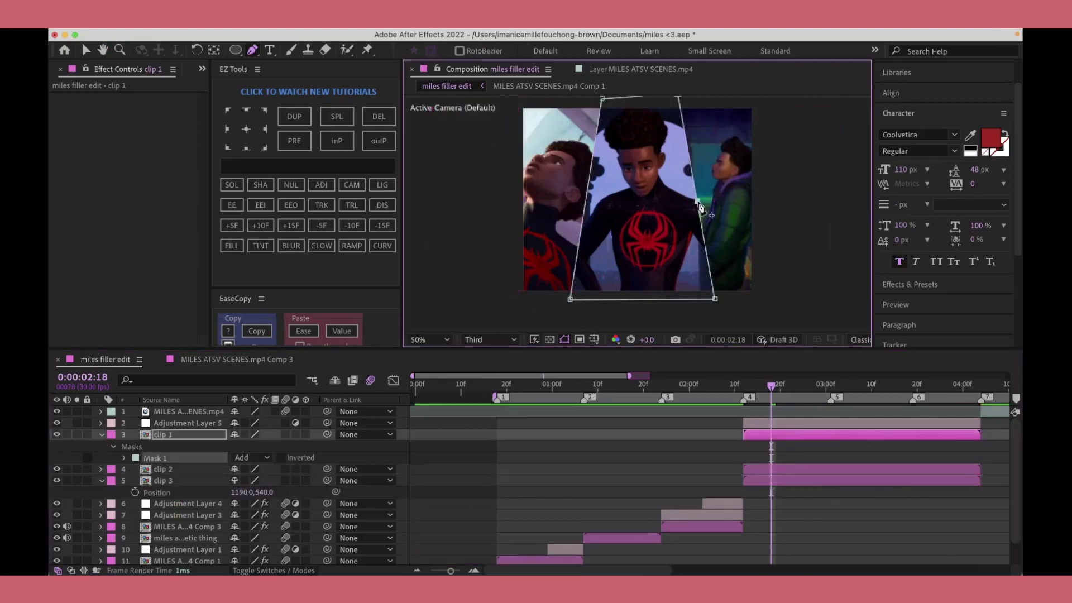
{"action": "left_click", "coordinate": [781, 480]}
Step: Draw a three-point slanted Pen mask on clip 3, then select Adjustment Layer 5
{"action": "key", "text": "g"}
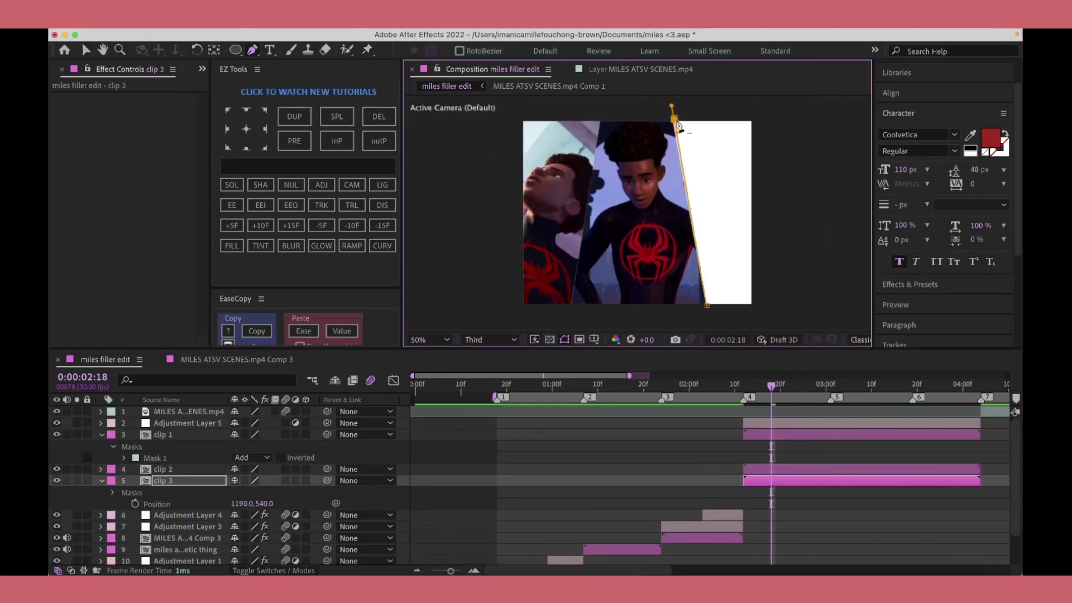
{"action": "left_click", "coordinate": [674, 120]}
{"action": "left_click", "coordinate": [706, 305]}
{"action": "left_click", "coordinate": [766, 314]}
{"action": "left_click", "coordinate": [85, 49]}
{"action": "left_click", "coordinate": [810, 423]}
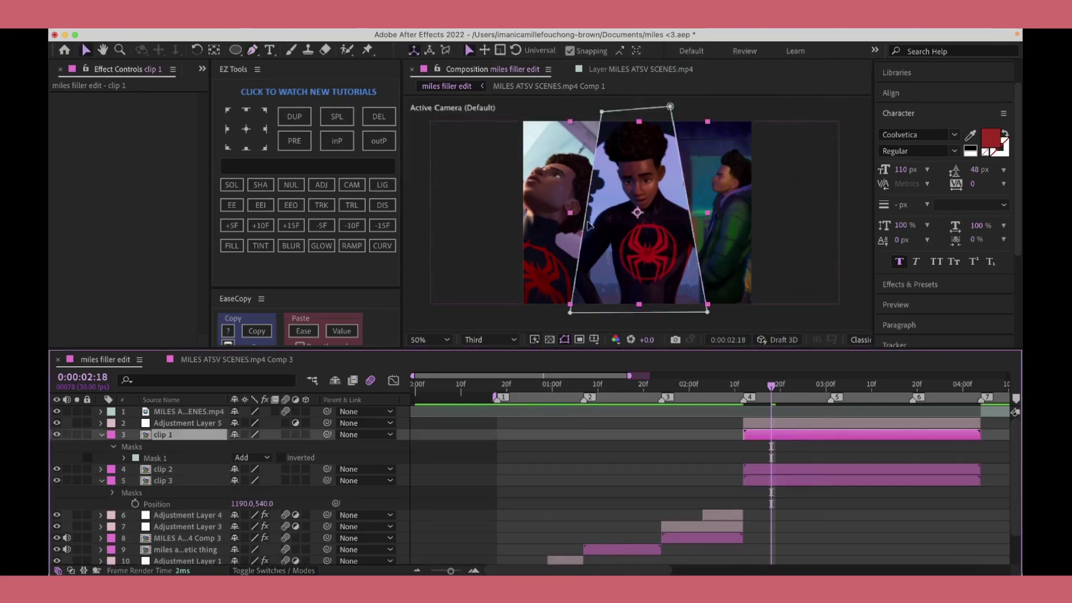
{"action": "key", "text": "ctrl+space"}
Step: Apply Optics Compensation to Adjustment Layer 5
{"action": "type", "text": "opt"}
{"action": "left_click", "coordinate": [776, 437]}
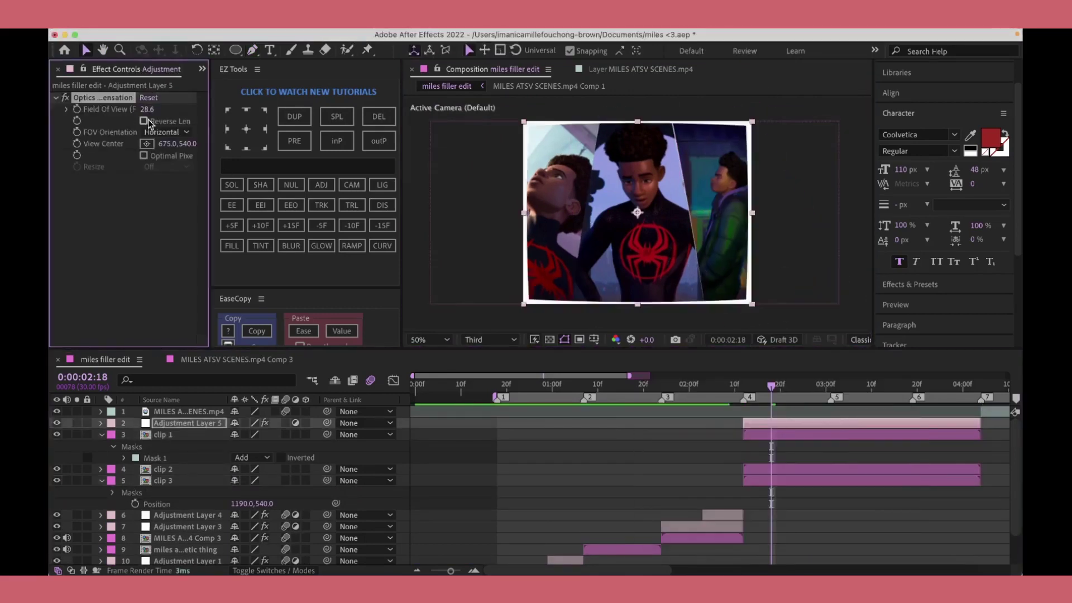
{"action": "left_click", "coordinate": [809, 480]}
Step: Add a Stroke effect along clip 1's Mask 1
{"action": "left_click", "coordinate": [803, 435]}
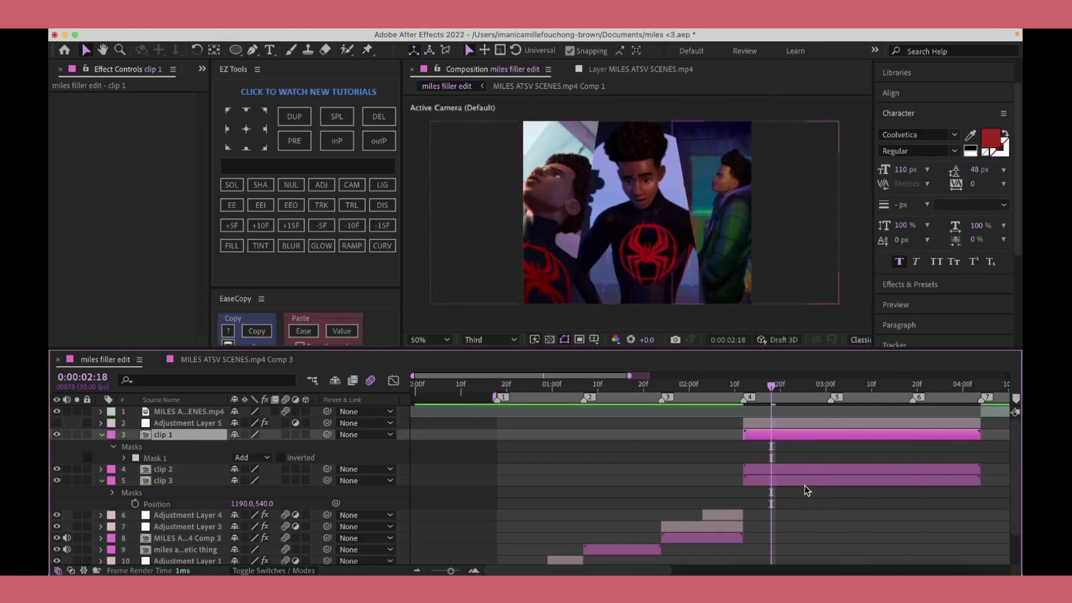
{"action": "left_click", "coordinate": [395, 569]}
{"action": "left_click", "coordinate": [761, 383]}
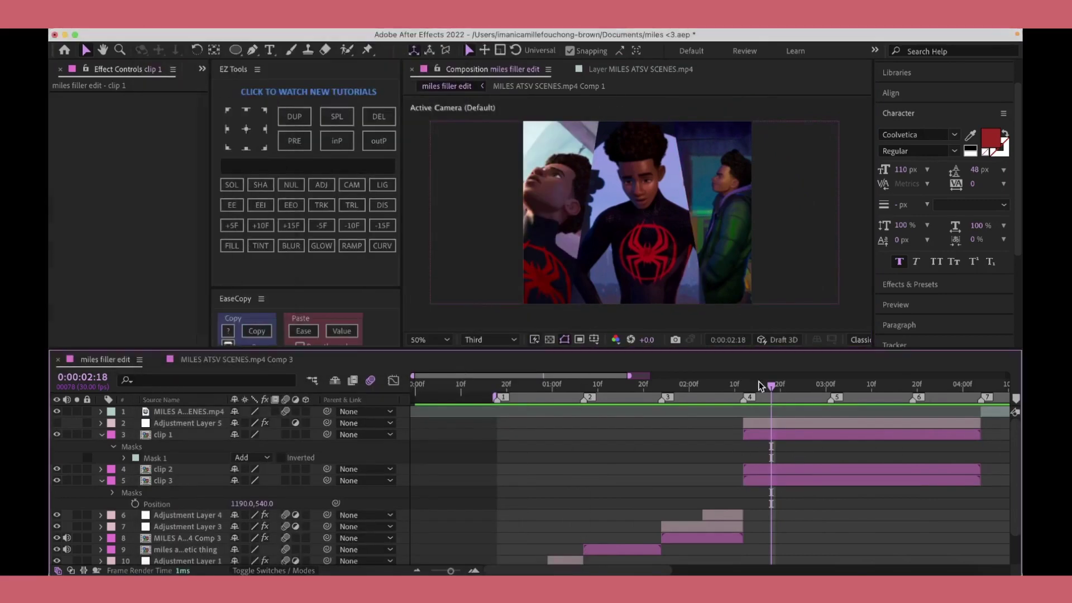
{"action": "key", "text": "i"}
{"action": "left_click", "coordinate": [124, 458]}
{"action": "right_click", "coordinate": [324, 450]}
{"action": "key", "text": "Escape"}
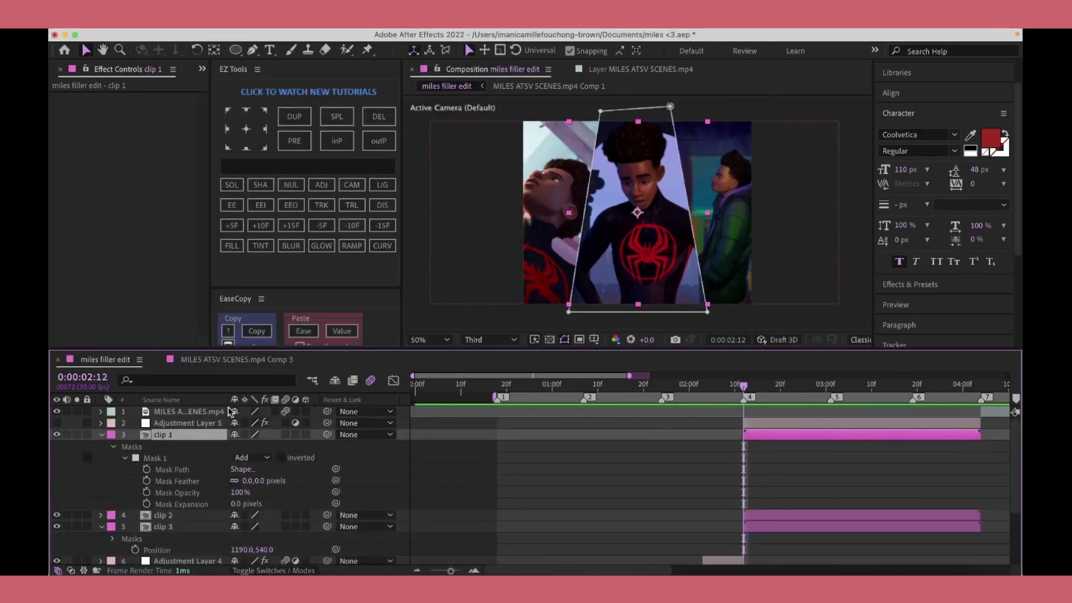
{"action": "key", "text": "super+alt+shift+e"}
Step: Set Optics Compensation to 42.3 with Reverse Lens Distortion and preview the white panel dividers
{"action": "left_click", "coordinate": [776, 423]}
{"action": "left_click", "coordinate": [757, 385]}
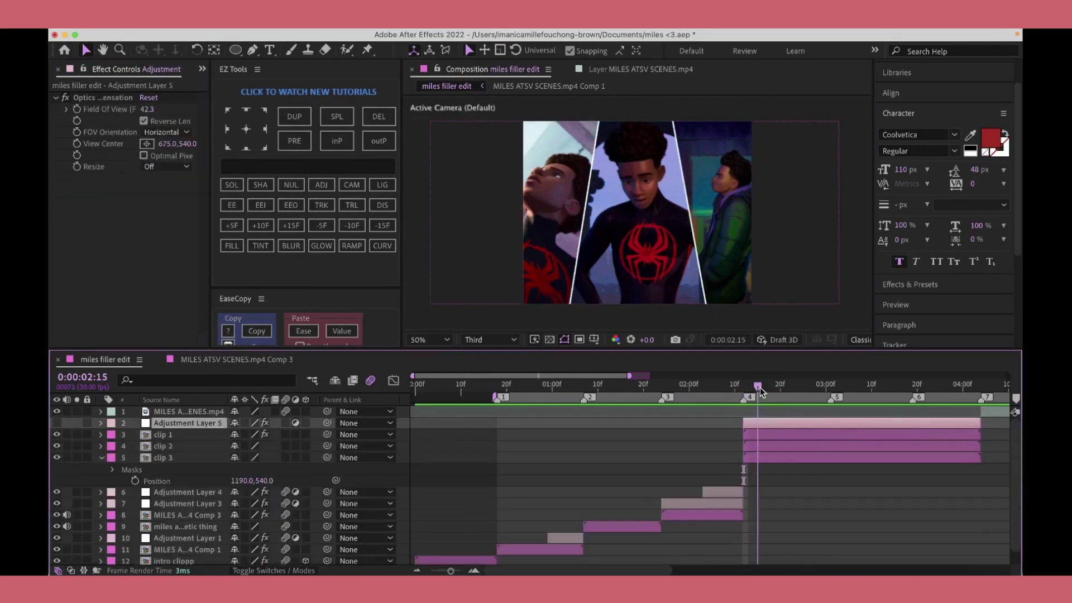
{"action": "double_click", "coordinate": [765, 436]}
{"action": "left_click", "coordinate": [621, 416]}
{"action": "left_click", "coordinate": [447, 86]}
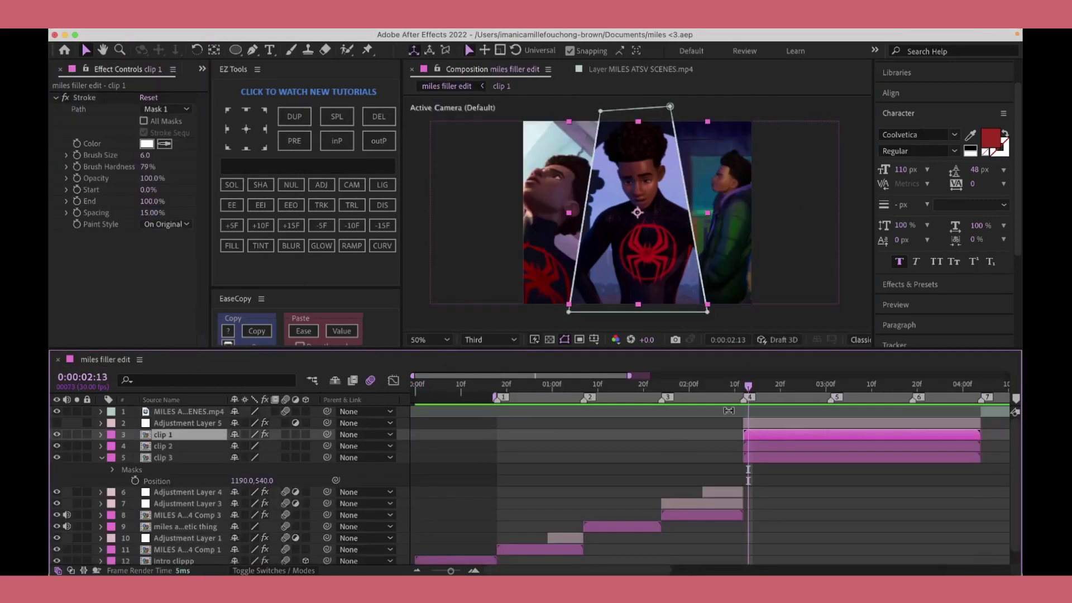
{"action": "key", "text": "space"}
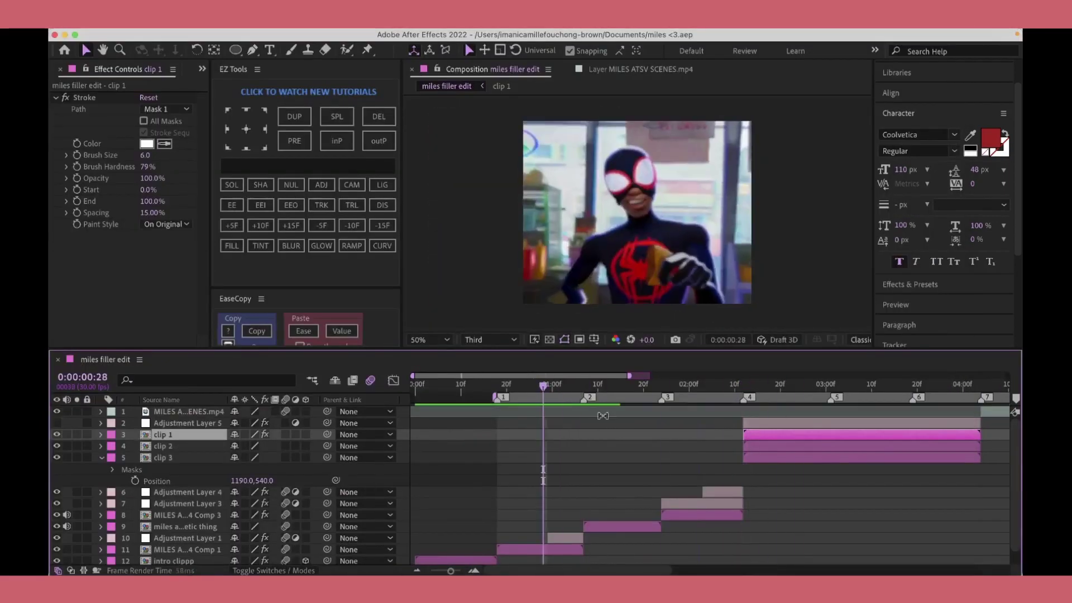
{"action": "key", "text": "space"}
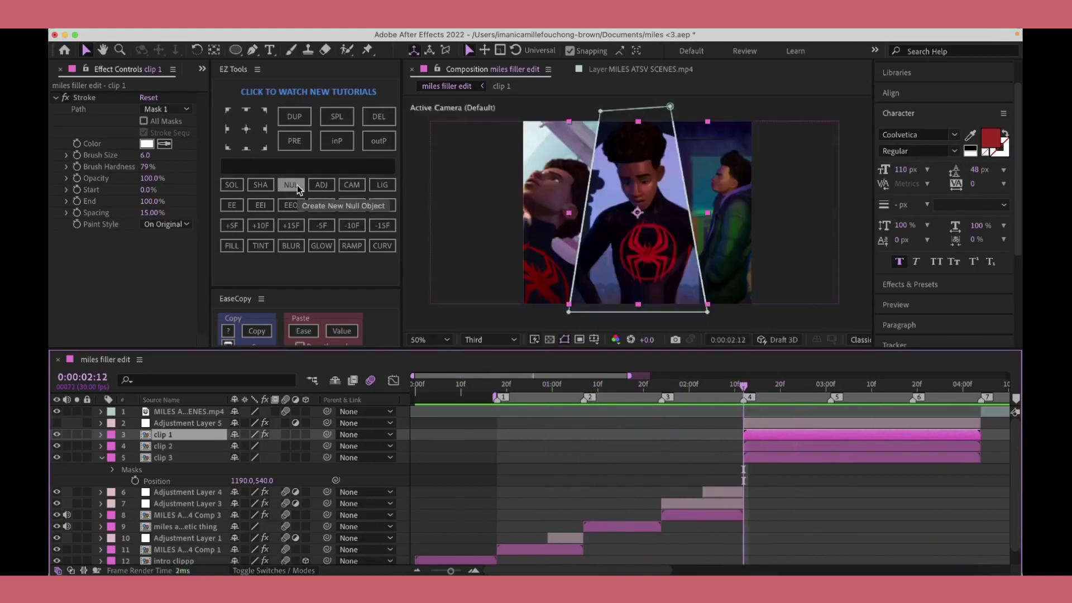
Step: Create Null 1 and parent clips 1, 2 and 3 to it
{"action": "left_click", "coordinate": [291, 184]}
{"action": "key", "text": "o"}
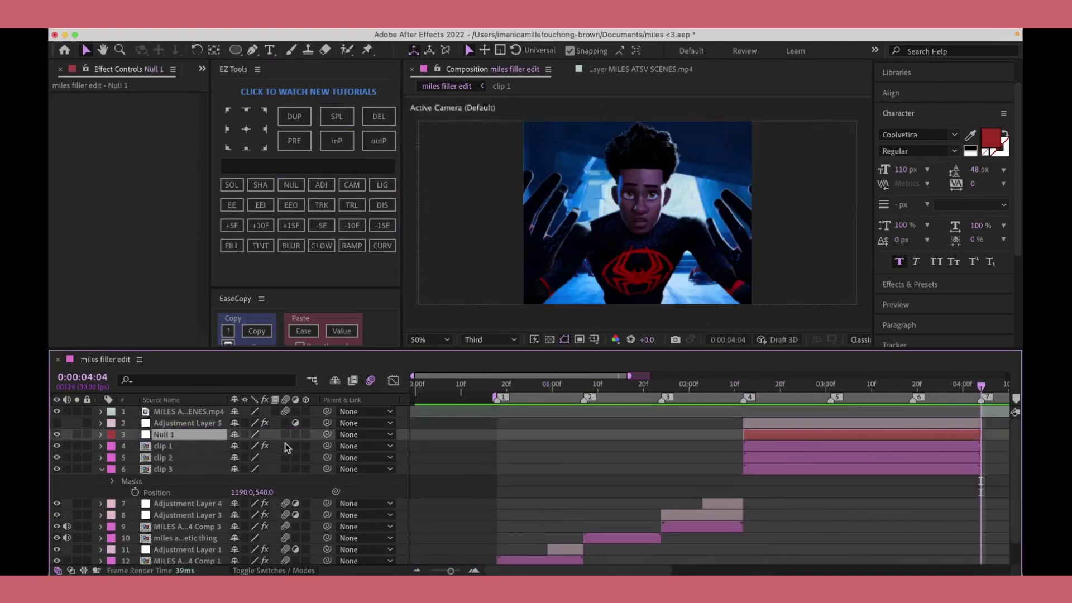
{"action": "key", "text": "i"}
{"action": "key", "text": "s"}
{"action": "left_click", "coordinate": [188, 458]}
{"action": "left_click", "coordinate": [190, 481], "text": "shift"}
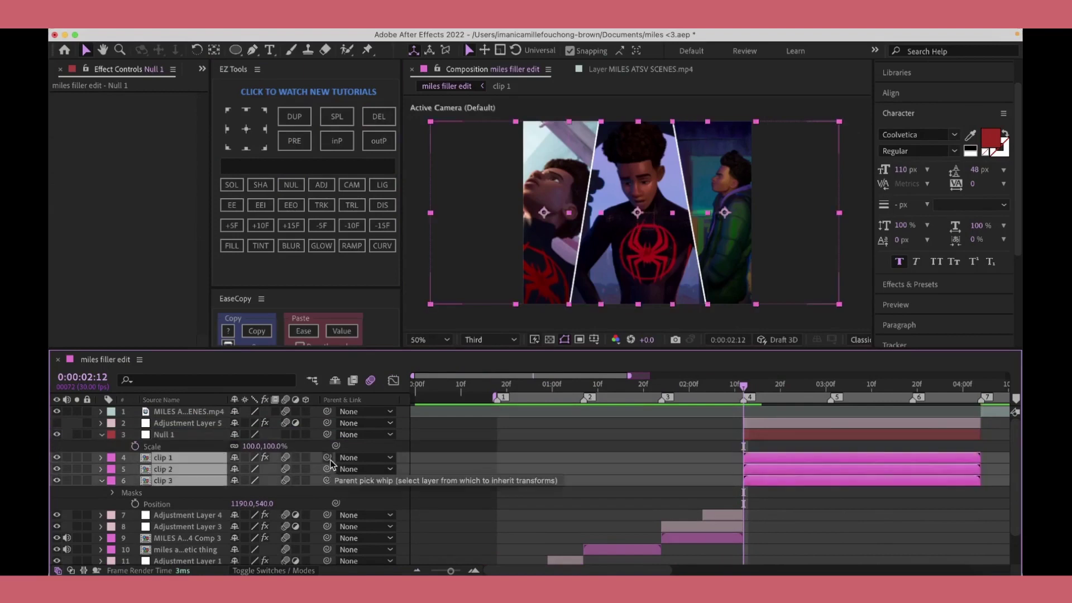
Step: Keyframe an eased scale punch-in on Null 1, 174% to 100%, and preview it
{"action": "left_click", "coordinate": [164, 446]}
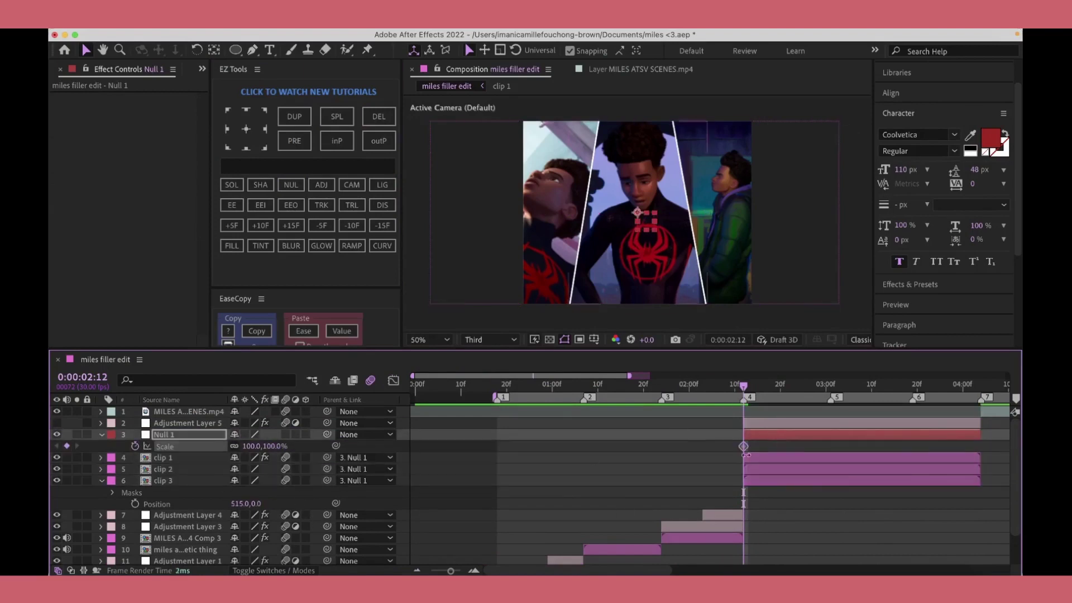
{"action": "key", "text": "ctrl+v"}
{"action": "left_click", "coordinate": [393, 380]}
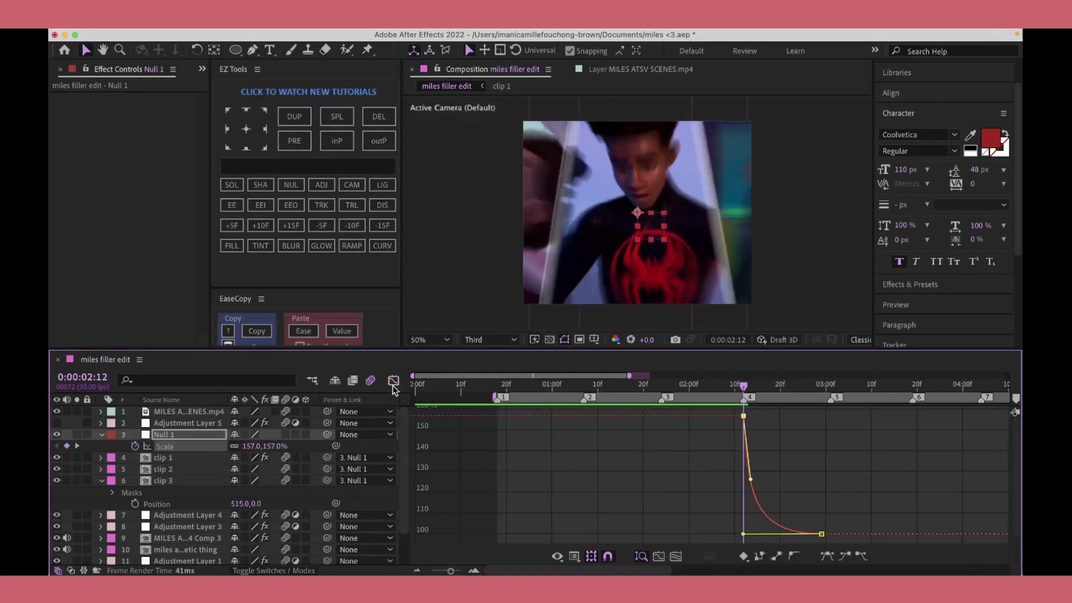
{"action": "left_click", "coordinate": [393, 380]}
{"action": "key", "text": "space"}
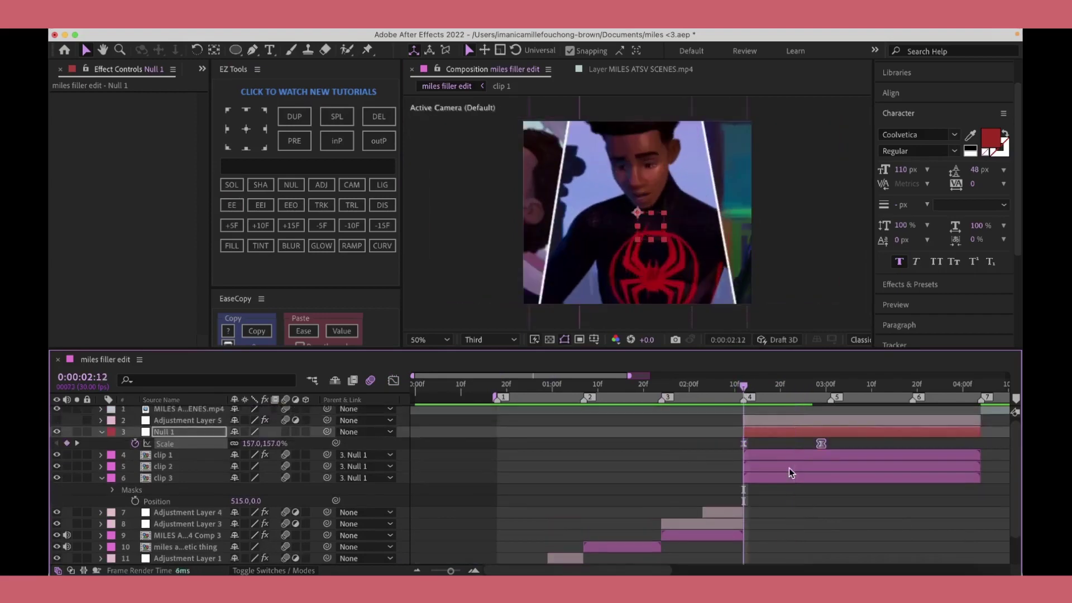
{"action": "key", "text": "space"}
Step: Add Null 1's rotation keyframes, 21° to 0°, alongside its scale keys
{"action": "left_click", "coordinate": [135, 444]}
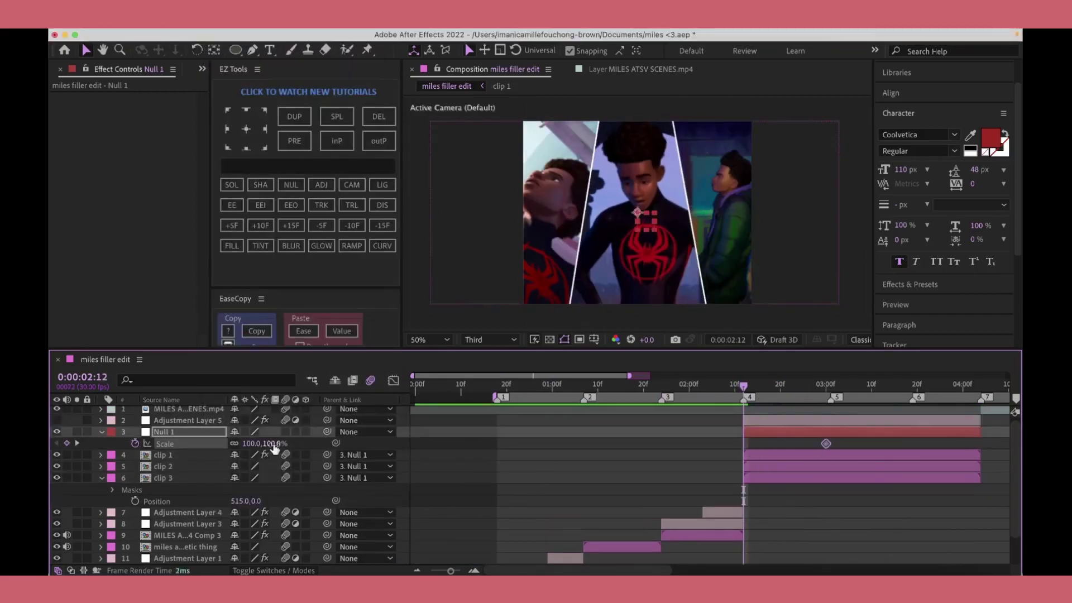
{"action": "key", "text": "r"}
{"action": "left_click", "coordinate": [800, 411]}
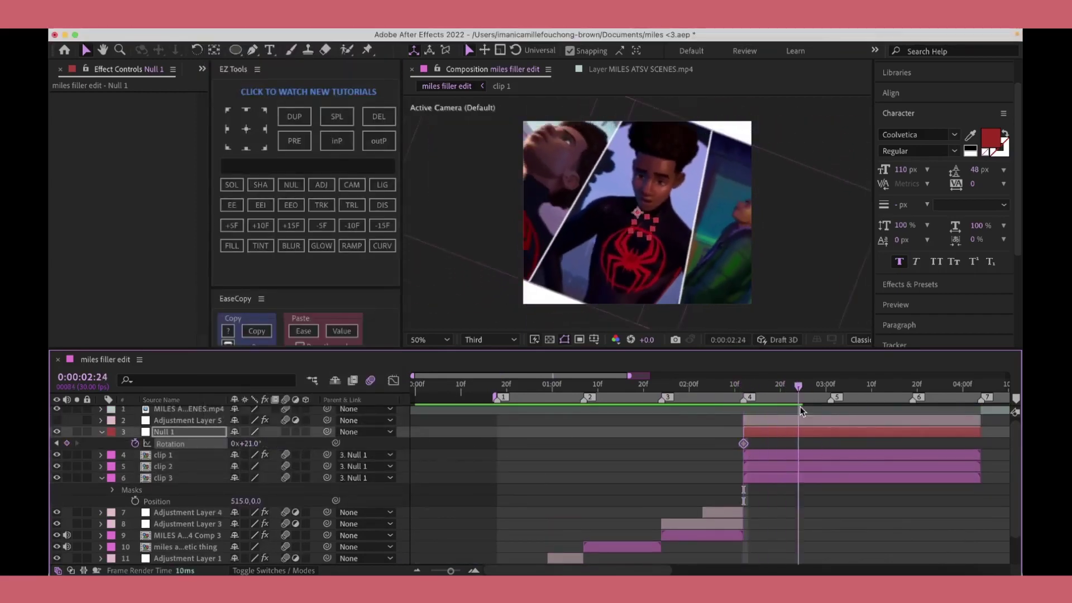
{"action": "key", "text": "ctrl+z"}
Step: Apply Motion Tile to clip 3 with output width 150 and mirrored edges
{"action": "left_click", "coordinate": [850, 489]}
{"action": "key", "text": "ctrl+space"}
{"action": "key", "text": "Return"}
{"action": "left_click_drag", "start_coordinate": [148, 145], "coordinate": [159, 151]}
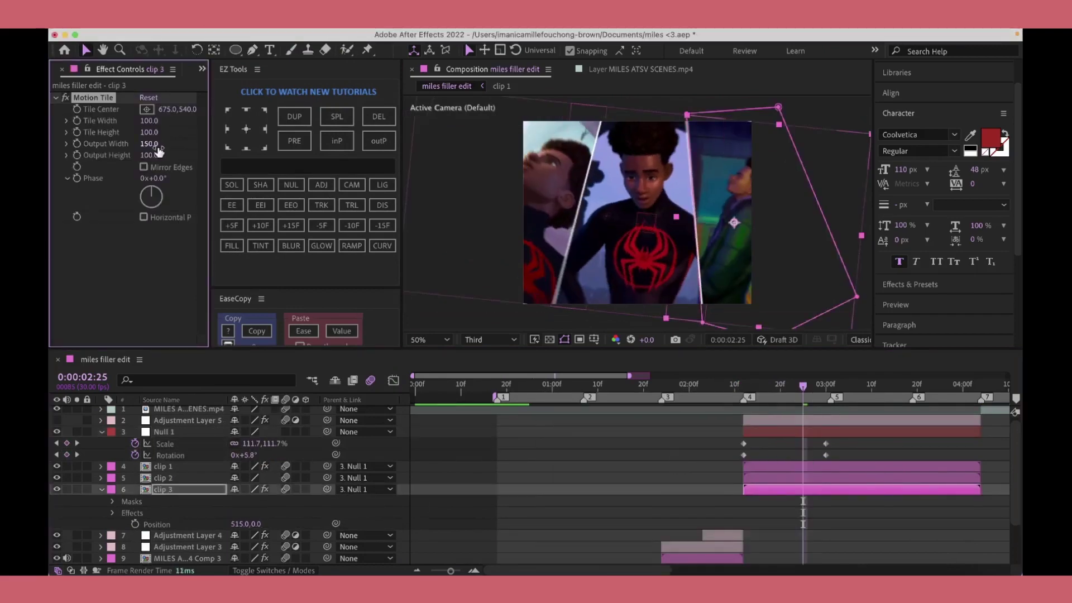
{"action": "left_click", "coordinate": [158, 146]}
{"action": "type", "text": "1"}
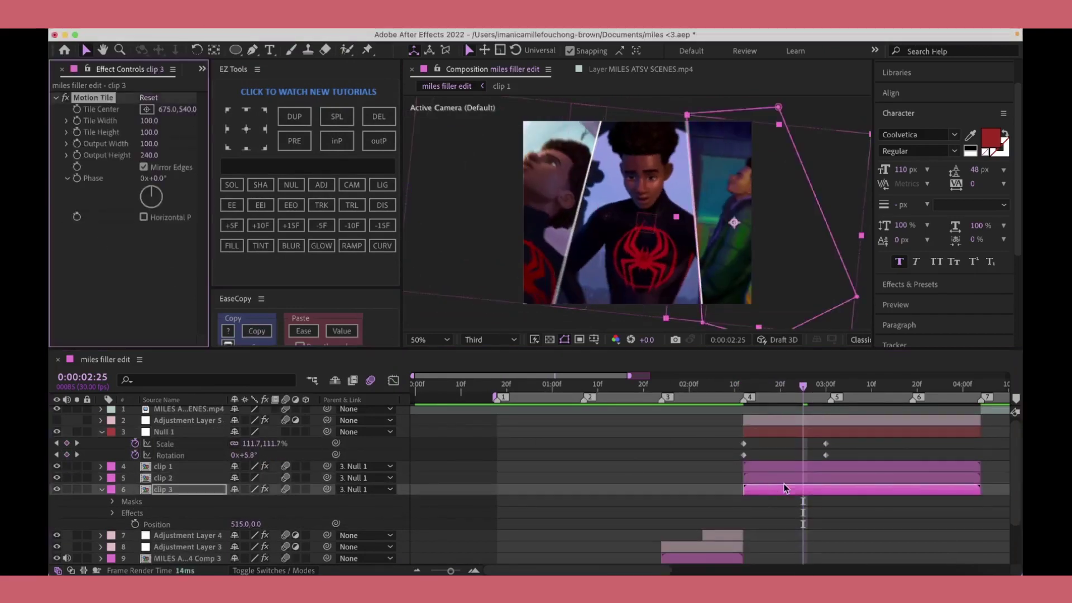
Step: Refine Null 1's keyframe curves in the Graph Editor, scrub the transition, and duplicate Adjustment Layer 5
{"action": "left_click", "coordinate": [785, 387]}
{"action": "key", "text": "shift+F3"}
{"action": "left_click_drag", "start_coordinate": [724, 411], "coordinate": [896, 545]}
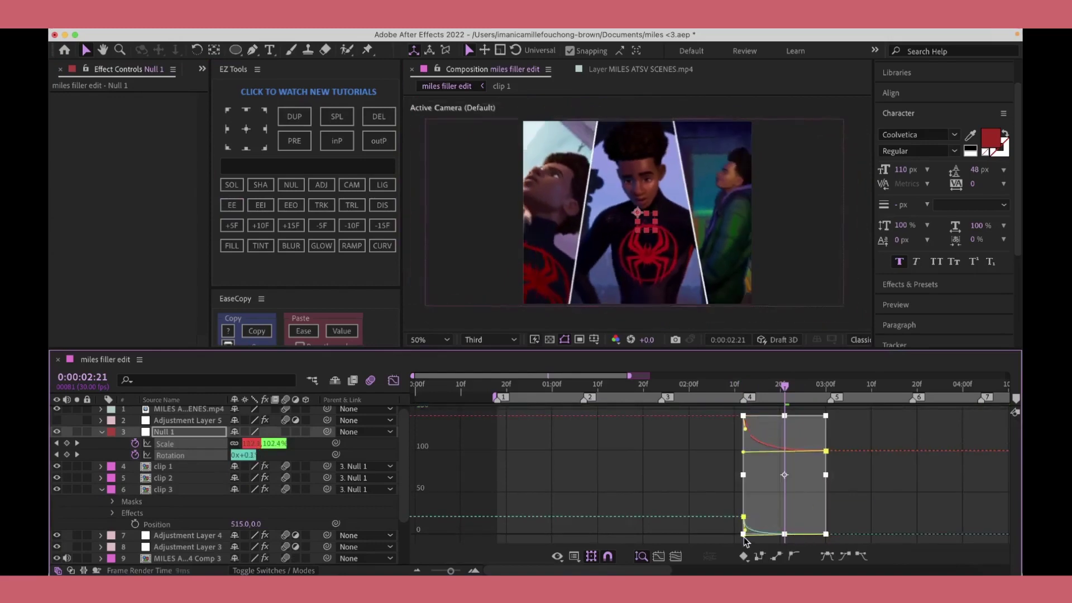
{"action": "key", "text": "shift+F3"}
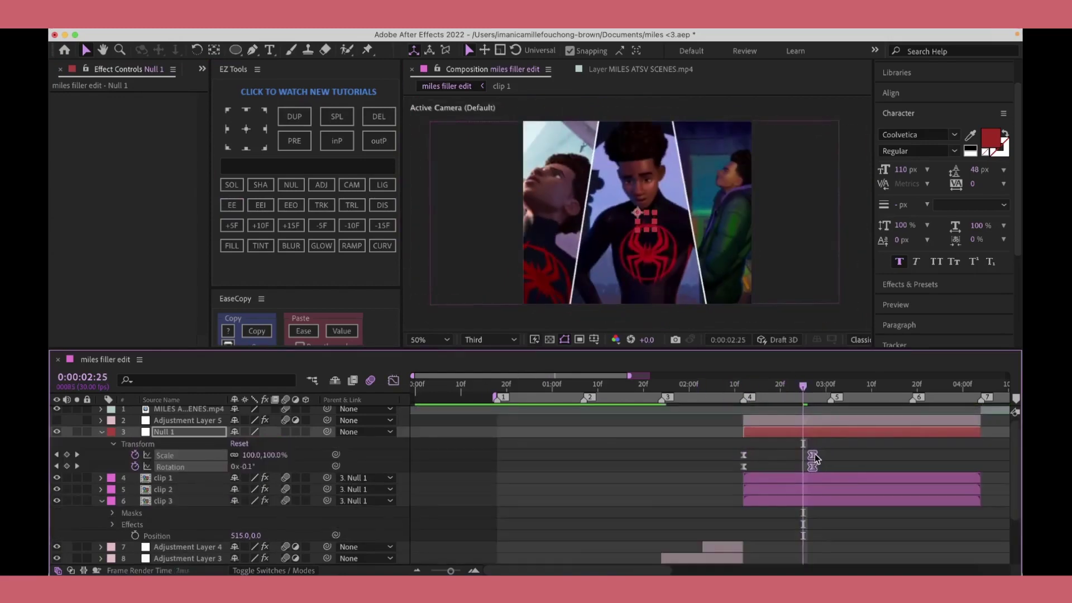
{"action": "key", "text": "j"}
{"action": "key", "text": "shift+F3"}
{"action": "key", "text": "shift+F3"}
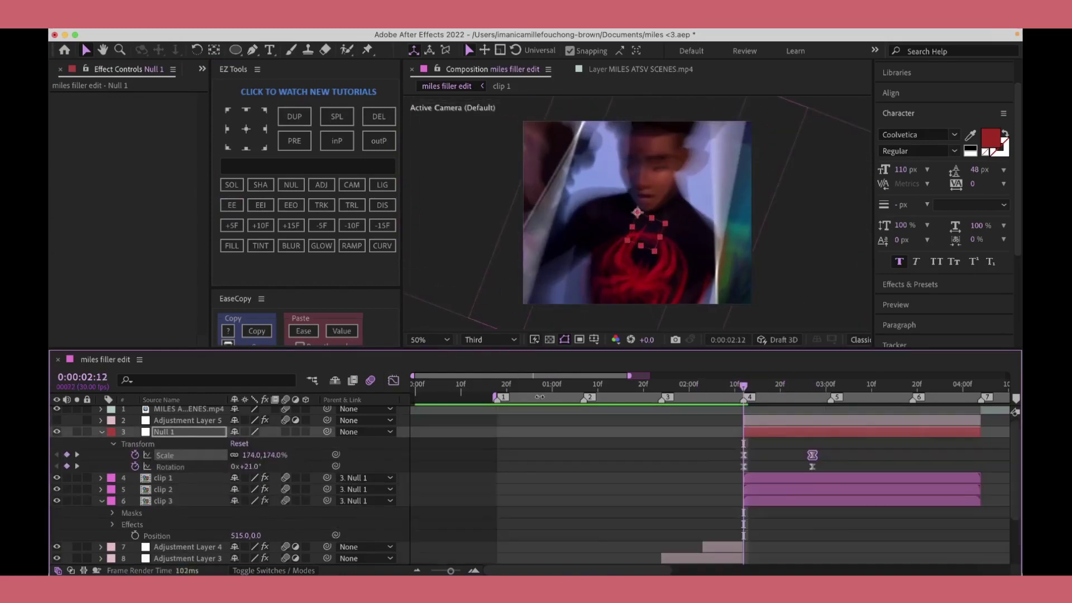
{"action": "left_click", "coordinate": [813, 467]}
{"action": "key", "text": "shift+F3"}
{"action": "key", "text": "shift+F3"}
{"action": "key", "text": "k"}
{"action": "left_click_drag", "start_coordinate": [798, 386], "coordinate": [744, 385]}
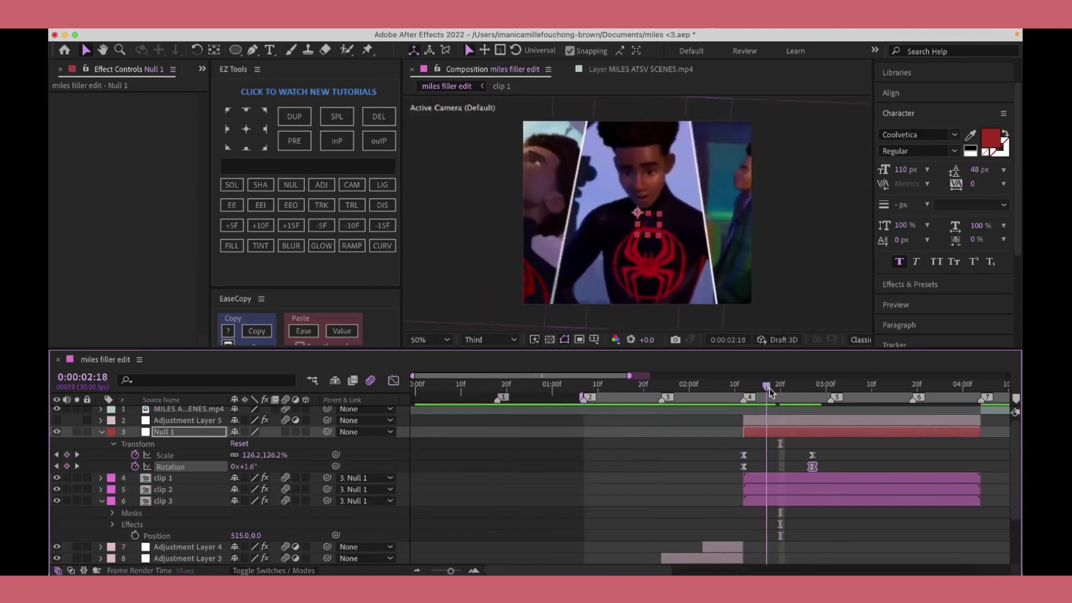
{"action": "left_click", "coordinate": [754, 423]}
{"action": "key", "text": "ctrl+d"}
Step: Search the effects for 'warp shake' and then 'scale shake'
{"action": "key", "text": "ctrl+space"}
{"action": "type", "text": "warp shake"}
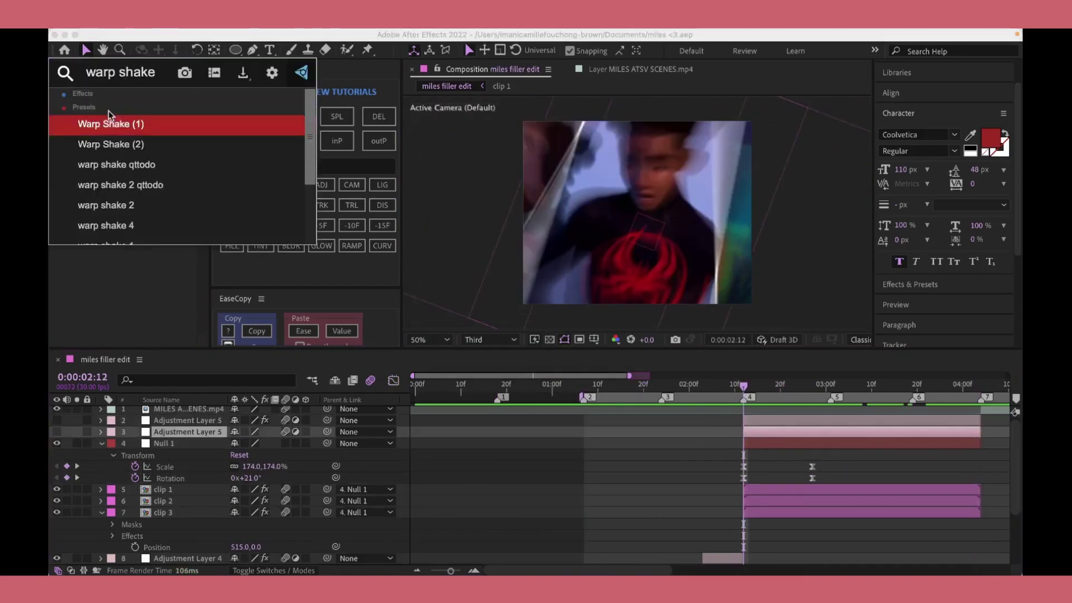
{"action": "left_click", "coordinate": [735, 37]}
{"action": "left_click", "coordinate": [756, 439]}
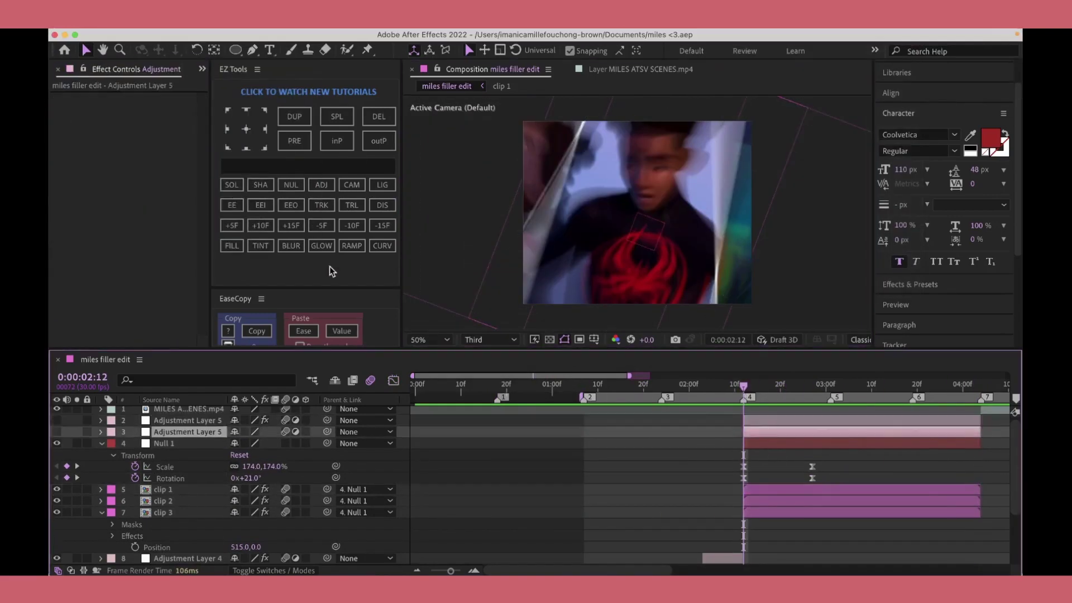
{"action": "key", "text": "ctrl+space"}
{"action": "type", "text": "scale shake"}
{"action": "key", "text": "Escape"}
Step: Place the time at the 02:20 cut and add an unsplit Null 2 layer
{"action": "left_click", "coordinate": [816, 398]}
{"action": "key", "text": "i"}
{"action": "key", "text": "ctrl+grave"}
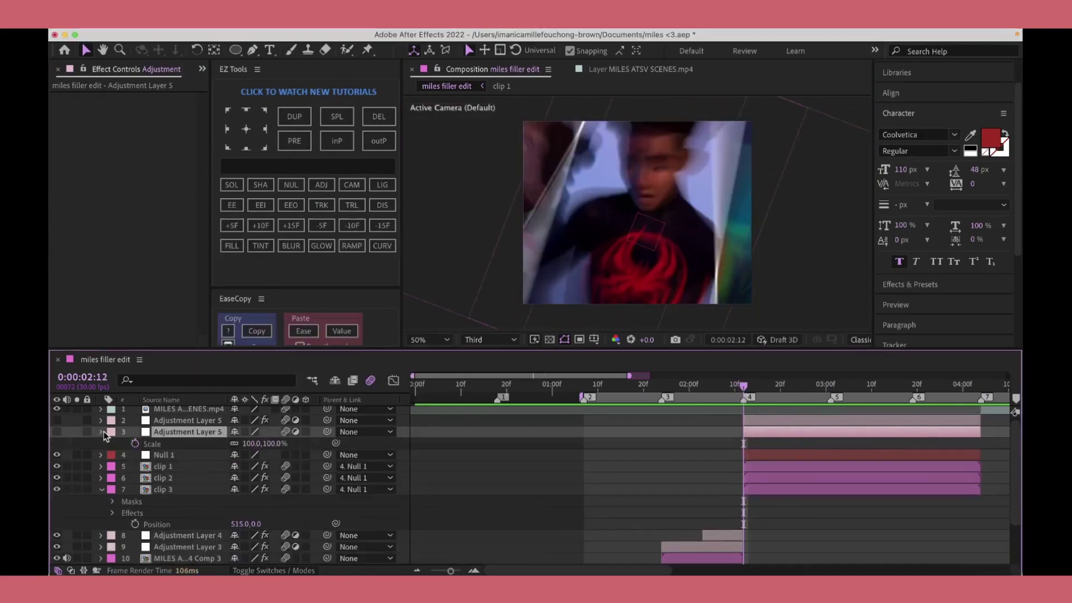
{"action": "left_click", "coordinate": [766, 420]}
{"action": "left_click", "coordinate": [785, 398]}
{"action": "key", "text": "space"}
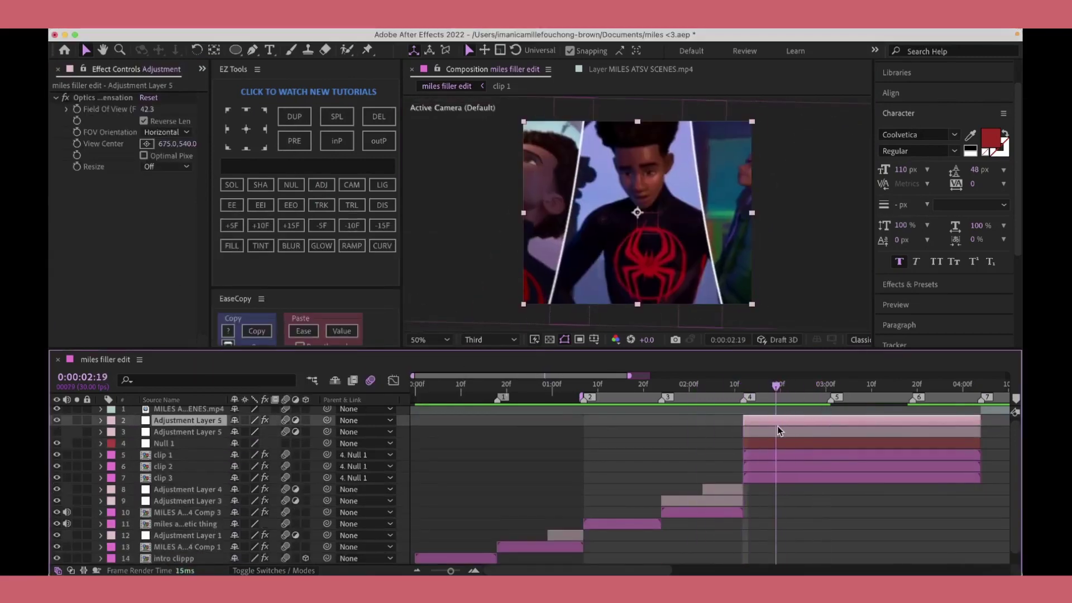
{"action": "left_click", "coordinate": [291, 185]}
{"action": "key", "text": "ctrl+shift+d"}
{"action": "key", "text": "ctrl+z"}
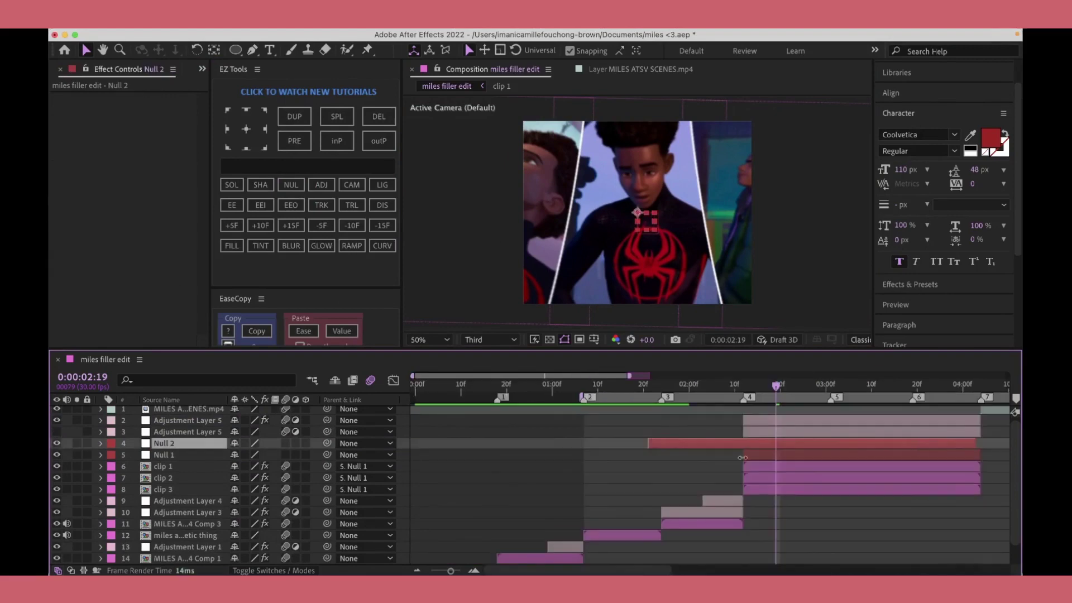
Step: Keyframe Null 2's rotation and position from 02:20 to 03:11, sliding it right and tilting to -5°
{"action": "key", "text": "alt+shift+r"}
{"action": "key", "text": "space"}
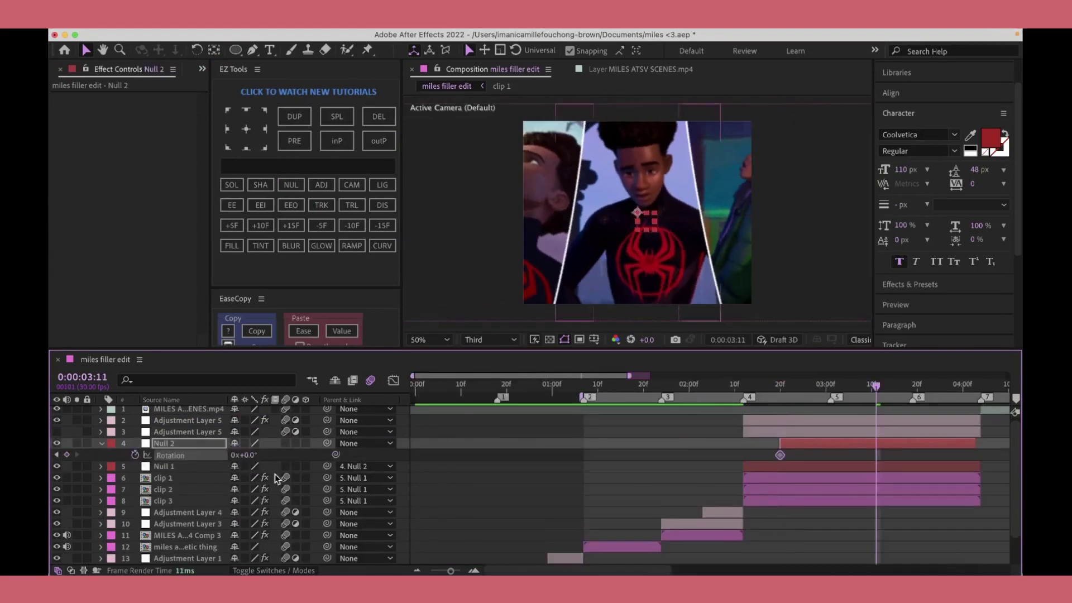
{"action": "left_click_drag", "start_coordinate": [239, 455], "coordinate": [270, 463]}
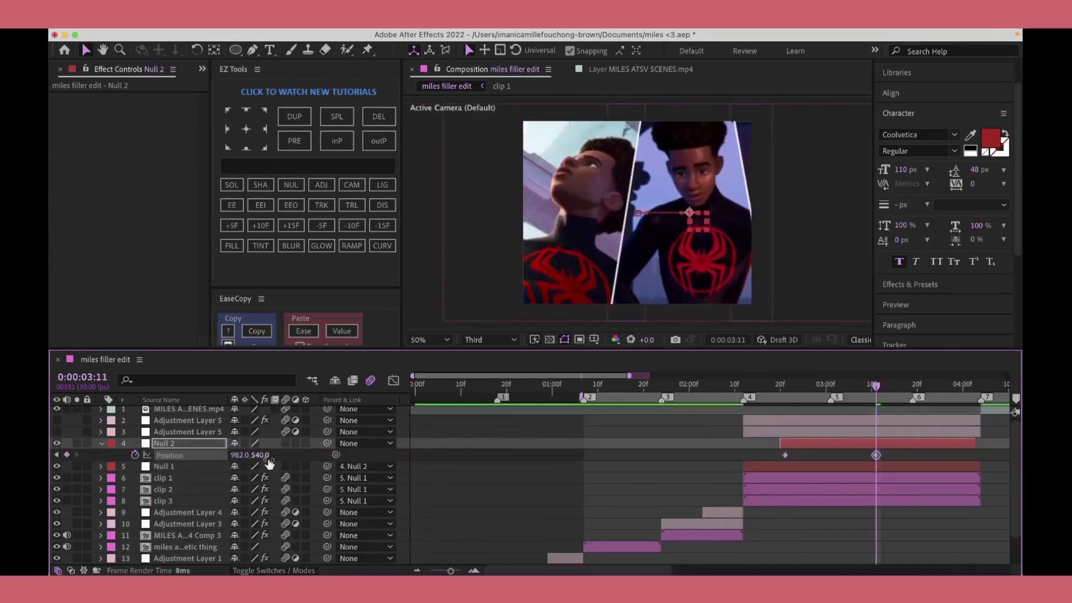
{"action": "key", "text": "r"}
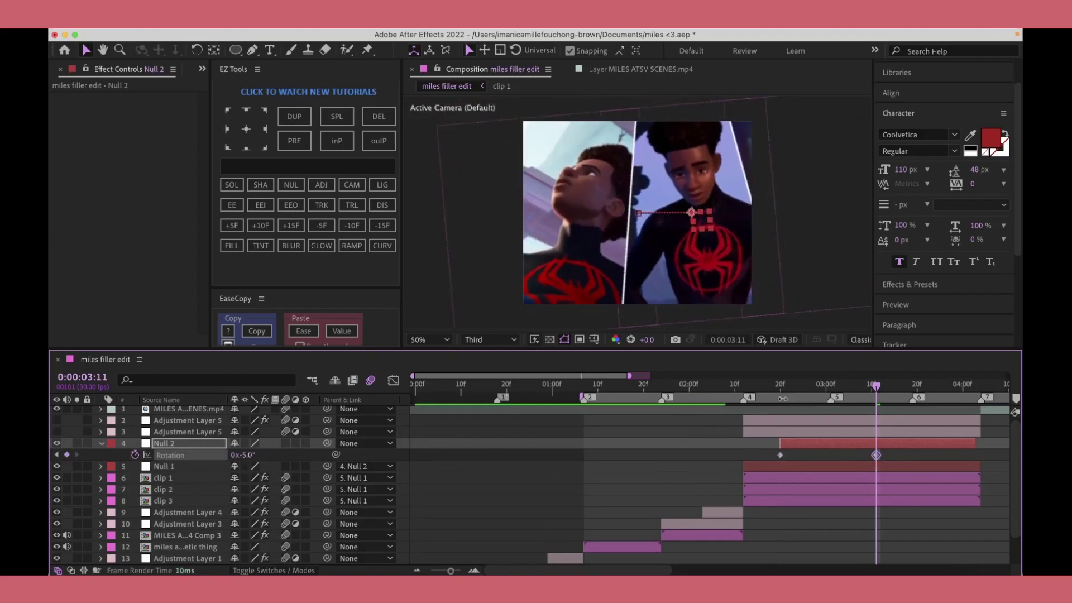
{"action": "key", "text": "Page_Up"}
{"action": "key", "text": "Page_Up"}
{"action": "key", "text": "Page_Up"}
{"action": "key", "text": "k"}
{"action": "key", "text": "shift+p"}
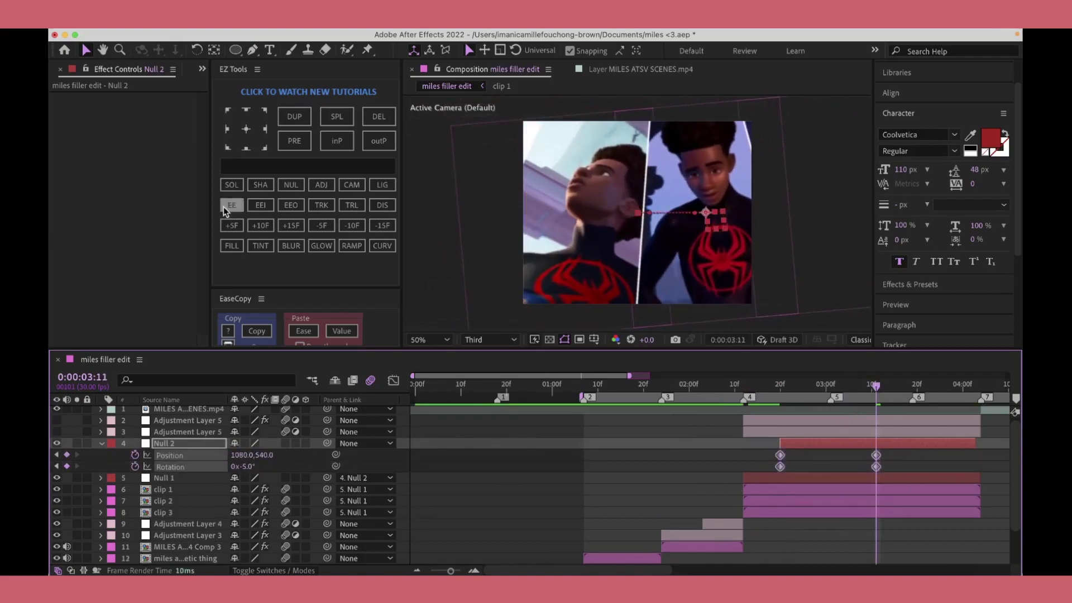
Step: Separate Null 2's position dimensions and steepen the X Position and Rotation easing, then preview
{"action": "left_click", "coordinate": [231, 205]}
{"action": "right_click", "coordinate": [169, 455]}
{"action": "left_click", "coordinate": [196, 457]}
{"action": "key", "text": "shift+F3"}
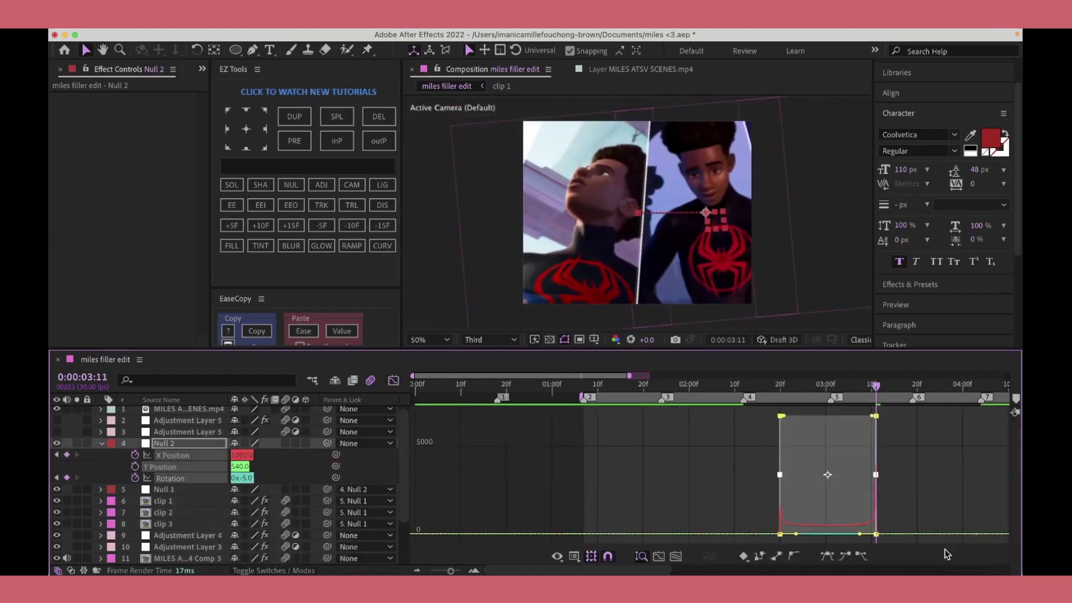
{"action": "key", "text": "shift+F3"}
{"action": "key", "text": "shift+F3"}
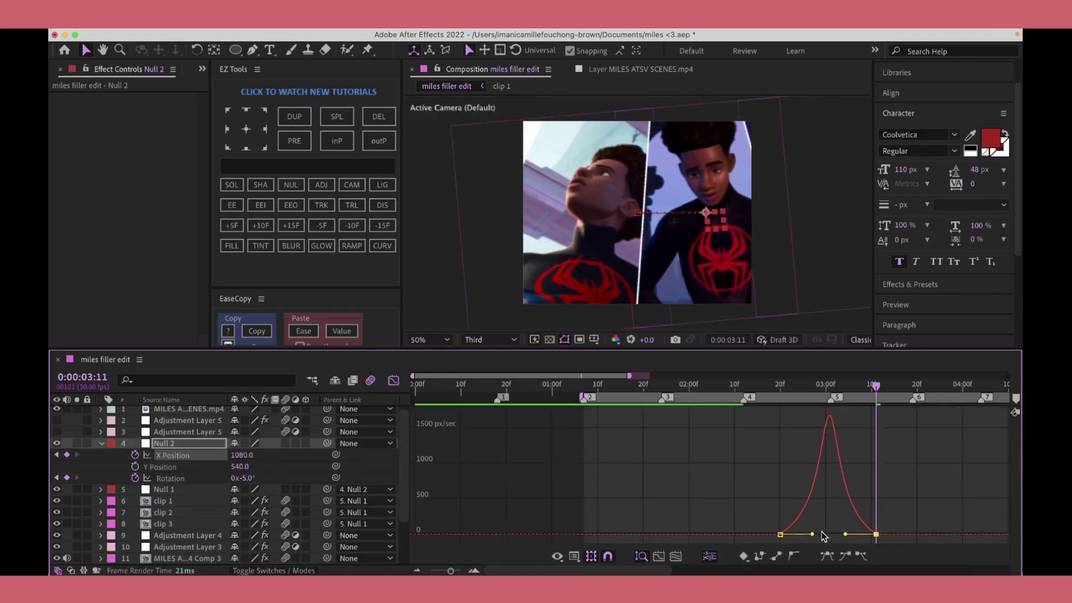
{"action": "key", "text": "j"}
{"action": "left_click", "coordinate": [167, 466]}
{"action": "left_click", "coordinate": [170, 478], "text": "shift"}
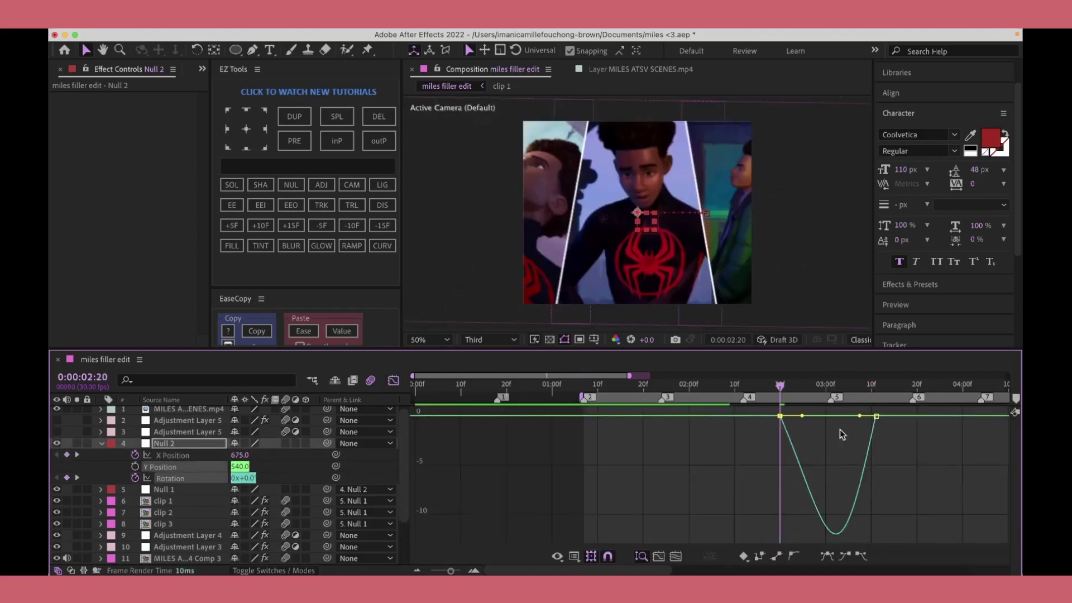
{"action": "left_click", "coordinate": [831, 390]}
{"action": "left_click_drag", "start_coordinate": [843, 417], "coordinate": [842, 416]}
{"action": "key", "text": "space"}
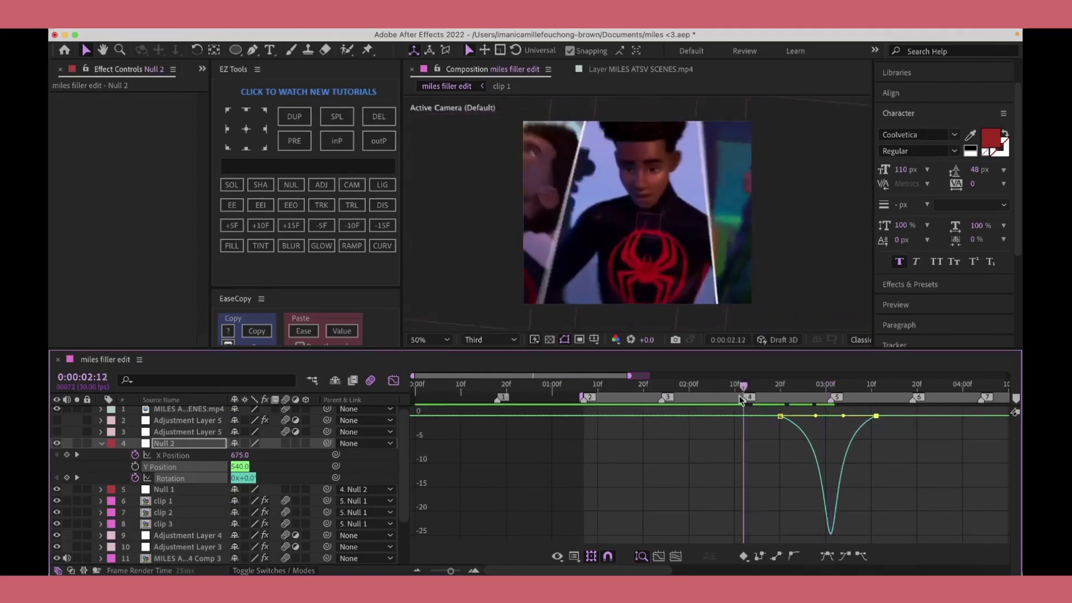
{"action": "key", "text": "space"}
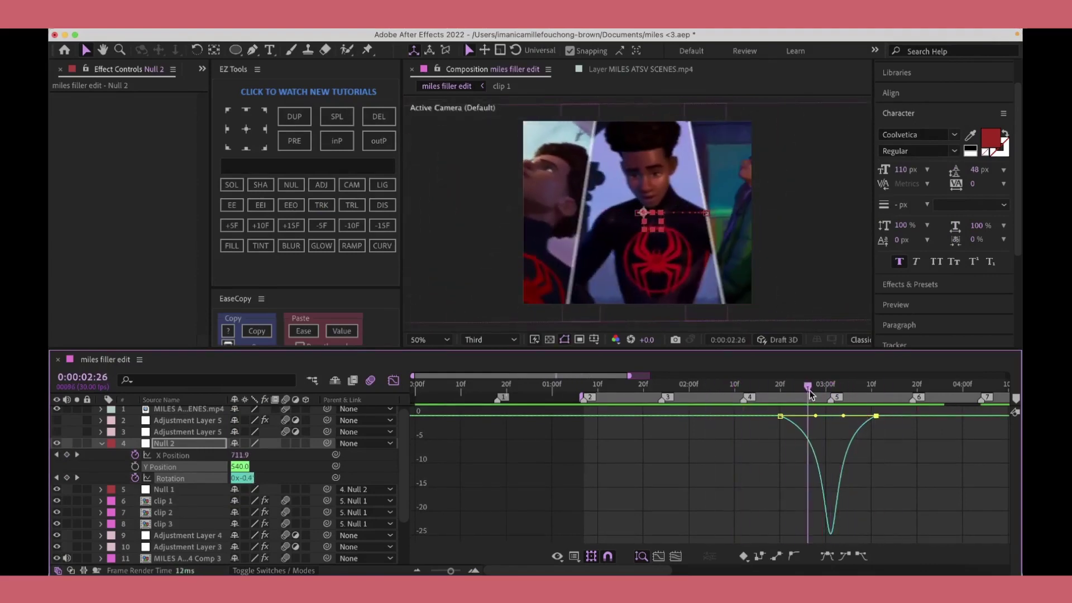
Step: Add Null 3 and trim it to begin at 03:10
{"action": "key", "text": "shift+F3"}
{"action": "key", "text": "u"}
{"action": "key", "text": "super+alt+shift+y"}
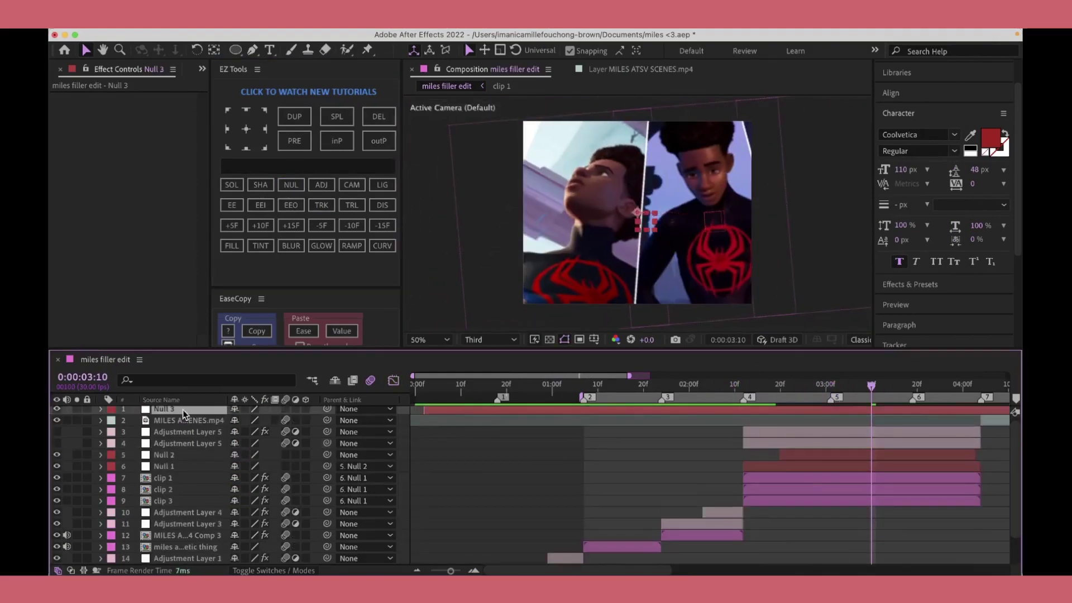
{"action": "left_click_drag", "start_coordinate": [953, 444], "coordinate": [902, 444]}
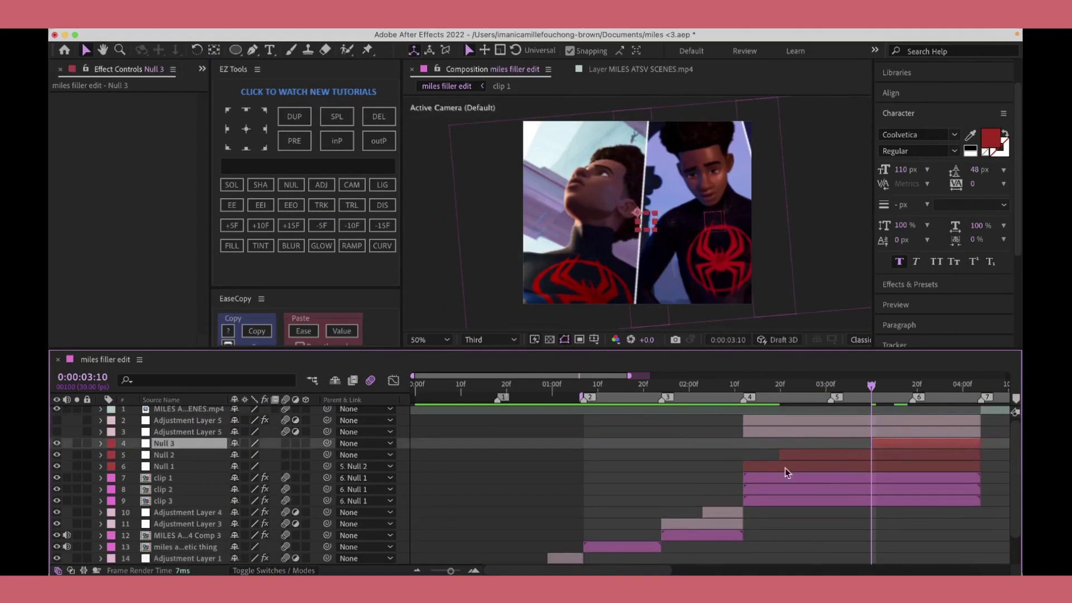
Step: Parent Null 2 to Null 3 and keyframe Null 3 sliding left from 03:10 to 03:28
{"action": "left_click_drag", "start_coordinate": [327, 454], "coordinate": [167, 443]}
{"action": "key", "text": "p"}
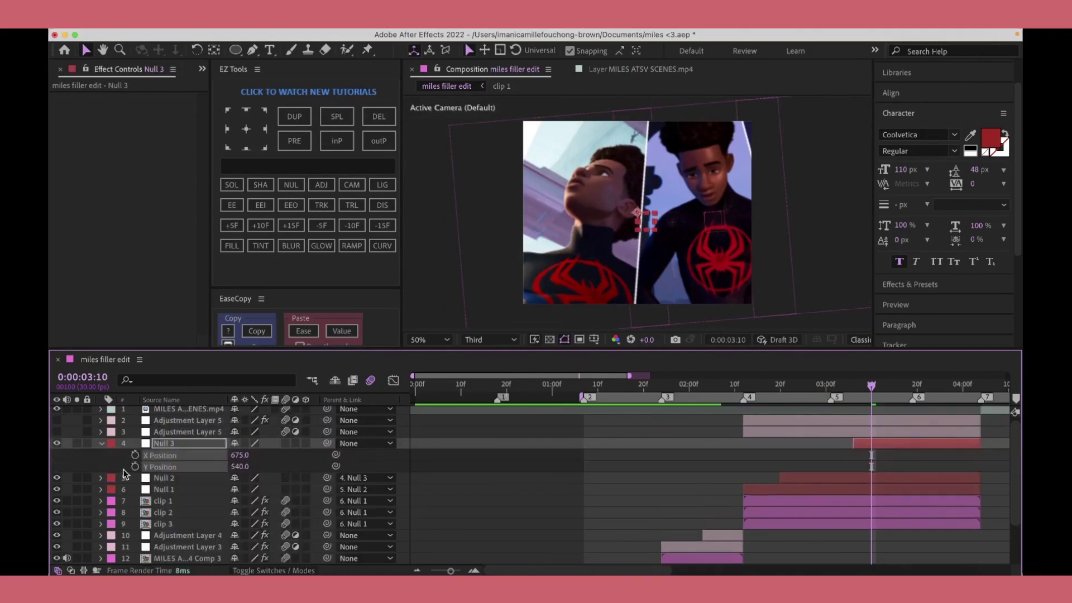
{"action": "left_click", "coordinate": [135, 455]}
{"action": "left_click_drag", "start_coordinate": [871, 385], "coordinate": [954, 385]}
{"action": "left_click", "coordinate": [489, 334]}
{"action": "left_click_drag", "start_coordinate": [240, 455], "coordinate": [192, 455]}
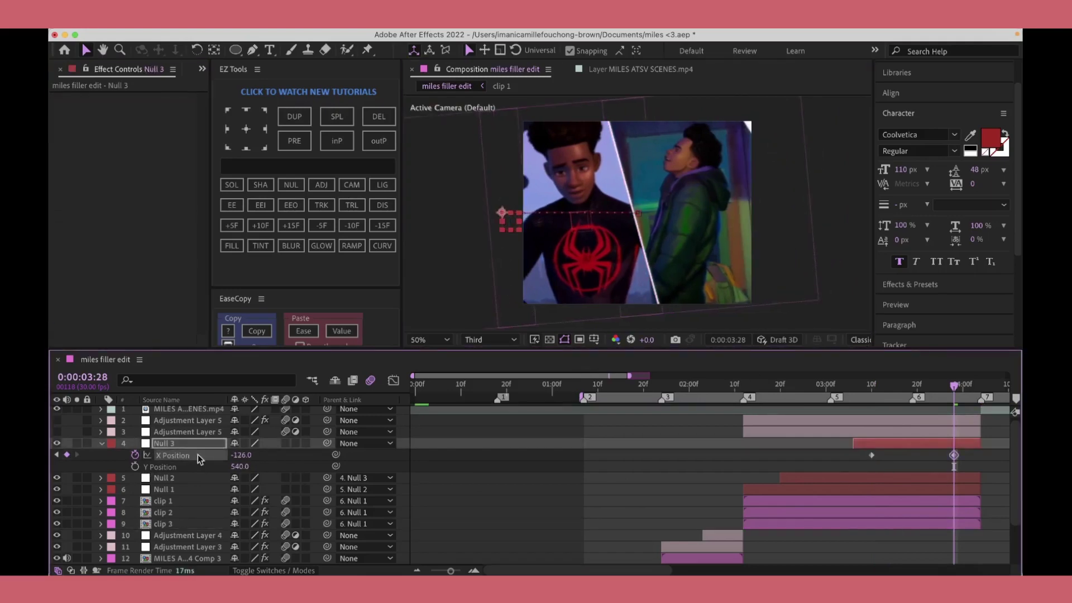
Step: Add Null 3's 0° to 10° rotation keyframes and push its end position further left
{"action": "left_click", "coordinate": [861, 440]}
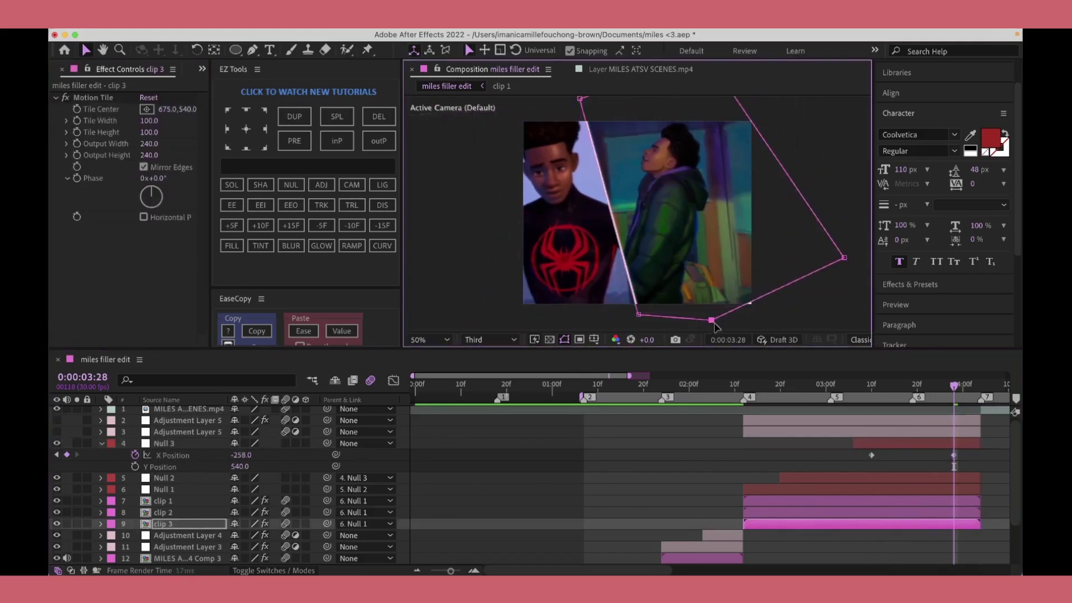
{"action": "key", "text": "alt+shift+r"}
{"action": "mouse_move", "coordinate": [954, 385]}
{"action": "left_mouse_down"}
{"action": "mouse_move", "coordinate": [822, 398]}
{"action": "mouse_move", "coordinate": [954, 385]}
{"action": "left_mouse_up"}
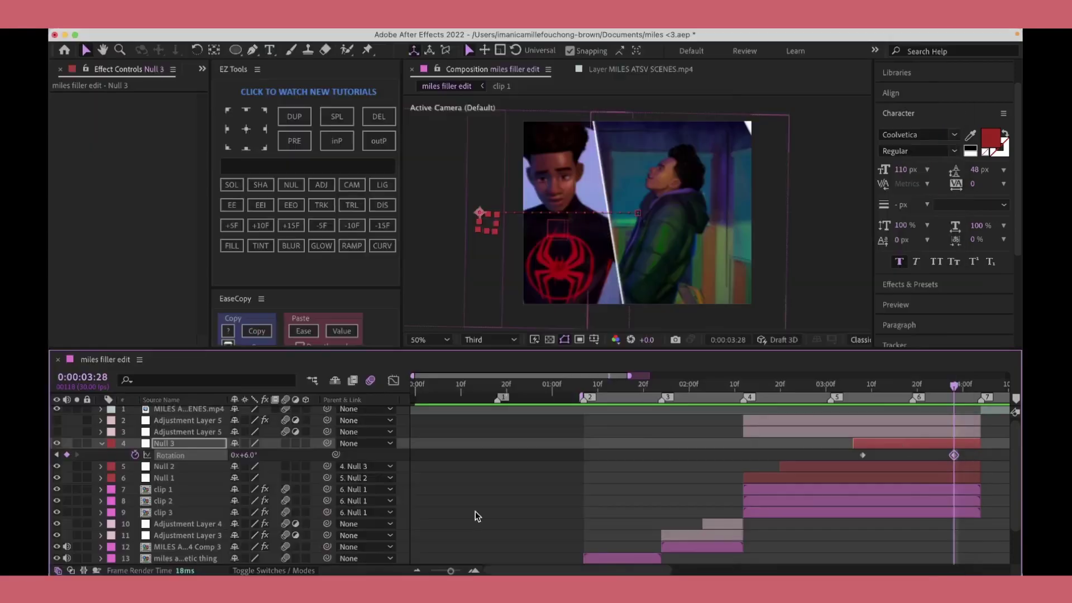
{"action": "left_click", "coordinate": [476, 512]}
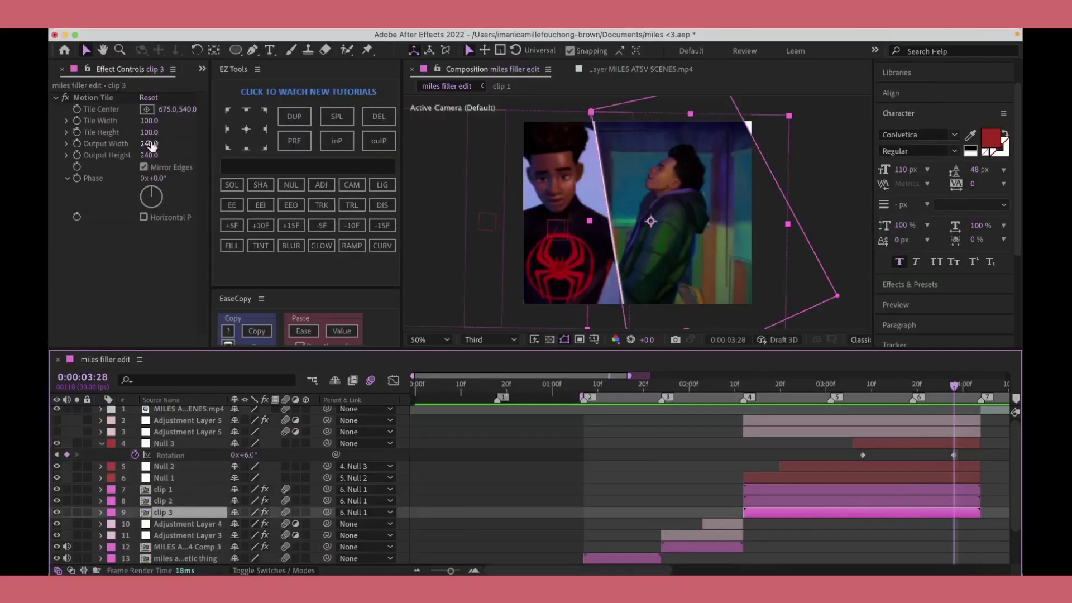
{"action": "left_click", "coordinate": [163, 443]}
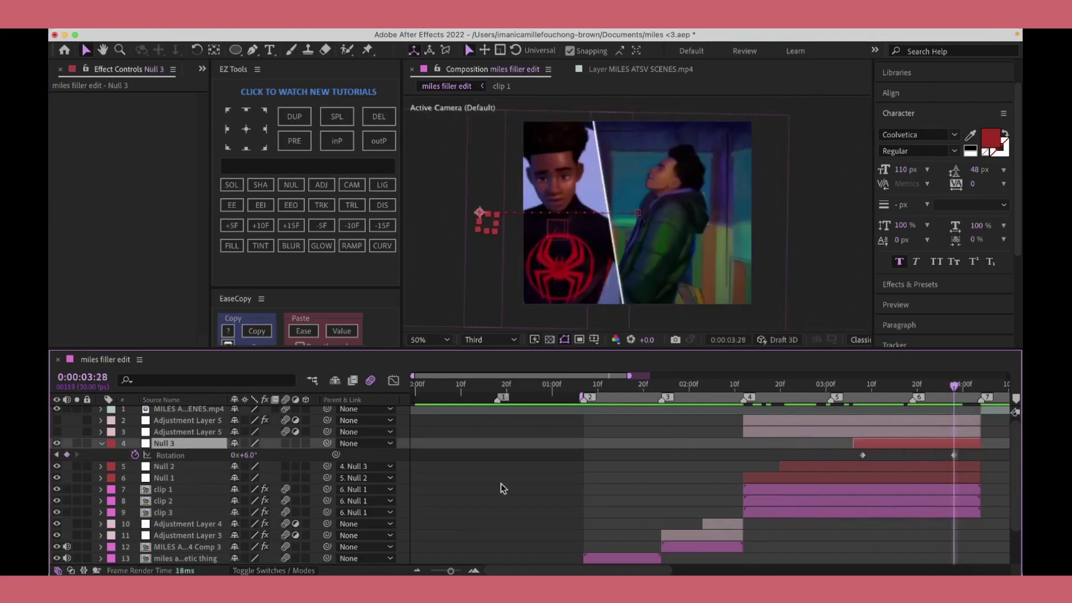
{"action": "key", "text": "shift+p"}
{"action": "left_click_drag", "start_coordinate": [254, 455], "coordinate": [245, 457]}
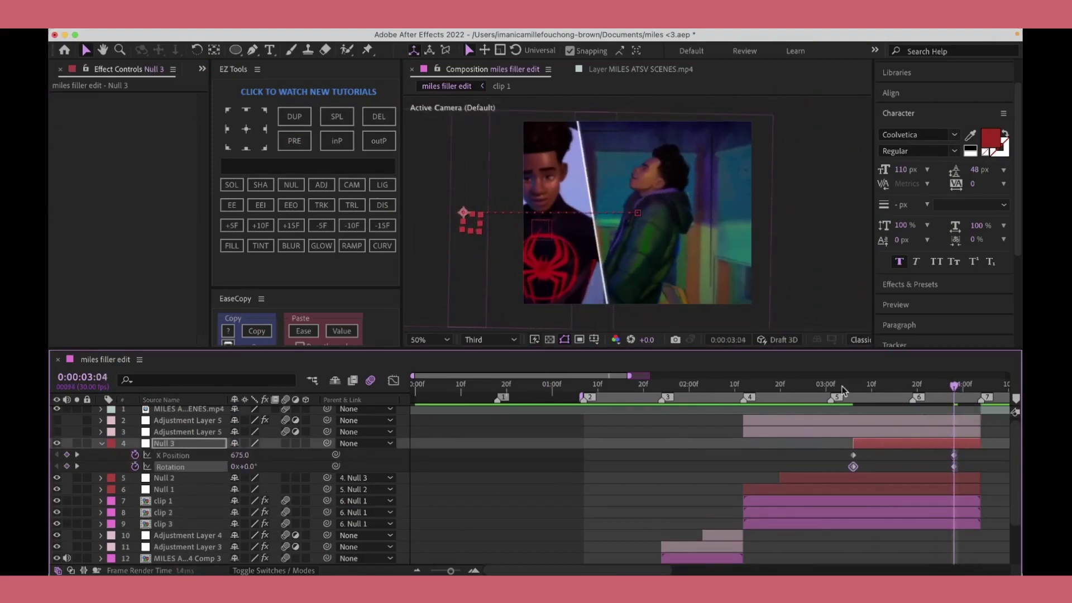
{"action": "left_click_drag", "start_coordinate": [843, 389], "coordinate": [961, 410]}
Step: Stretch the X Position and Rotation ease influences for a sharper whip, then preview
{"action": "key", "text": "shift+F3"}
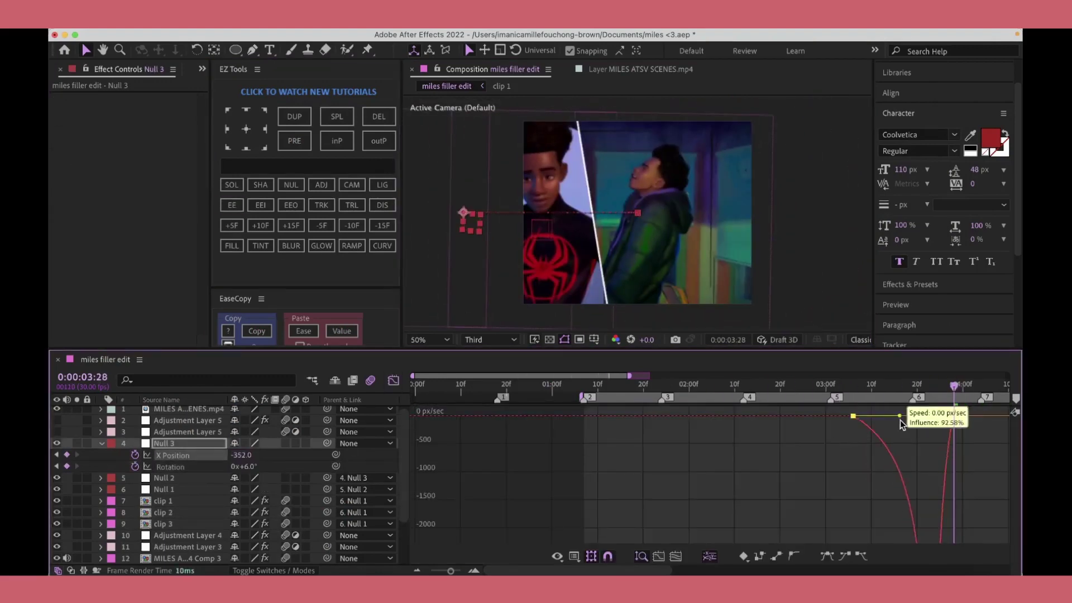
{"action": "left_click_drag", "start_coordinate": [871, 416], "coordinate": [900, 416]}
{"action": "key", "text": "shift+F3"}
{"action": "left_click", "coordinate": [170, 466]}
{"action": "key", "text": "shift+F3"}
{"action": "left_click_drag", "start_coordinate": [871, 535], "coordinate": [884, 536]}
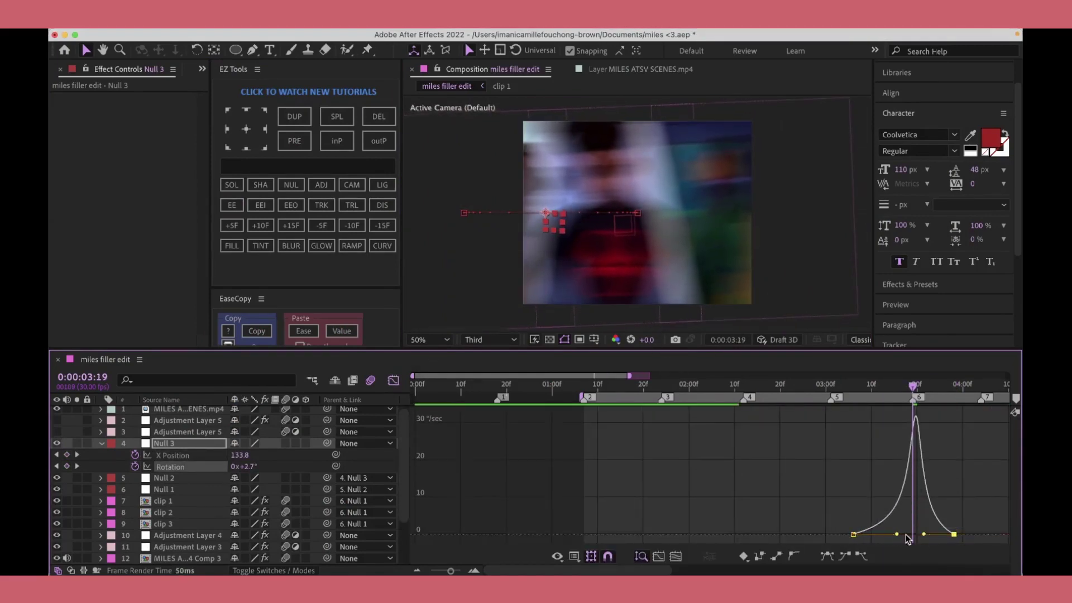
{"action": "key", "text": "shift+F3"}
{"action": "left_click", "coordinate": [684, 394]}
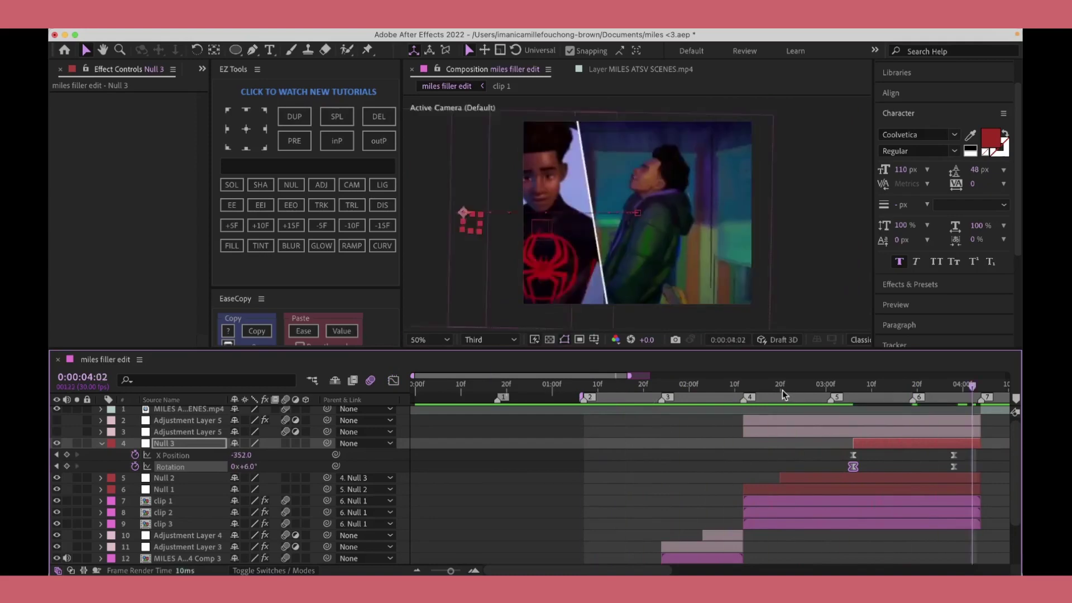
Step: Raise Null 3 at the end of the move and preview from 02:29
{"action": "key", "text": "u"}
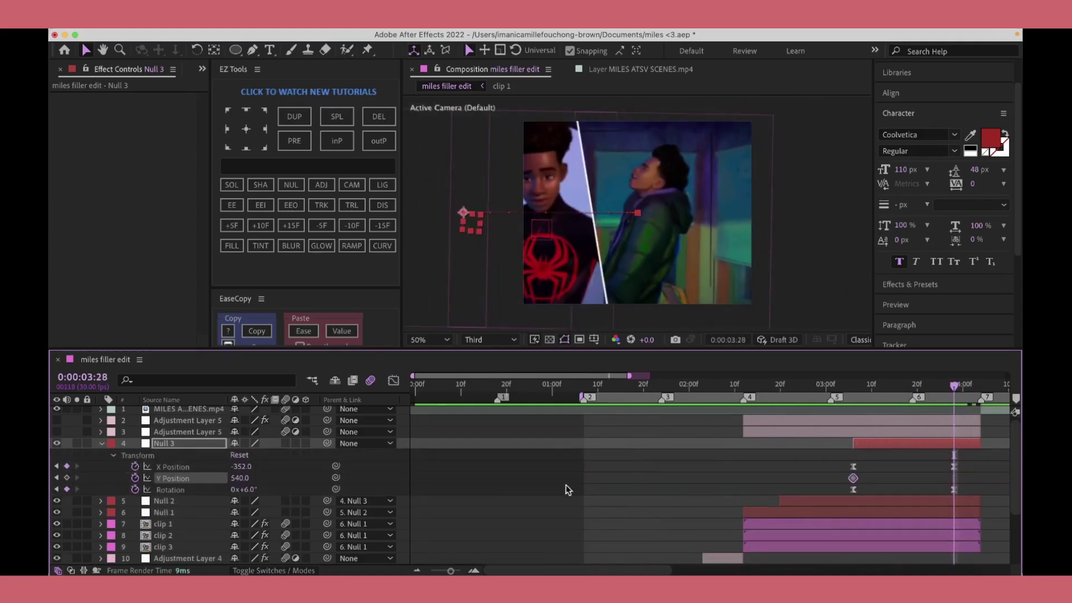
{"action": "left_click_drag", "start_coordinate": [240, 489], "coordinate": [273, 484]}
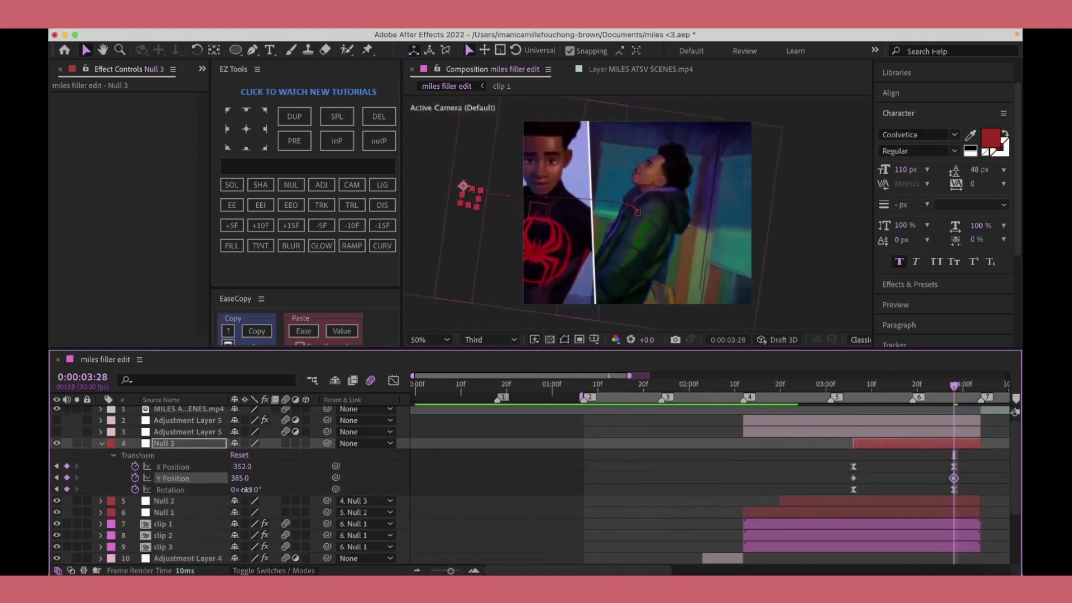
{"action": "key", "text": "shift+F3"}
{"action": "left_click_drag", "start_coordinate": [915, 391], "coordinate": [816, 398]}
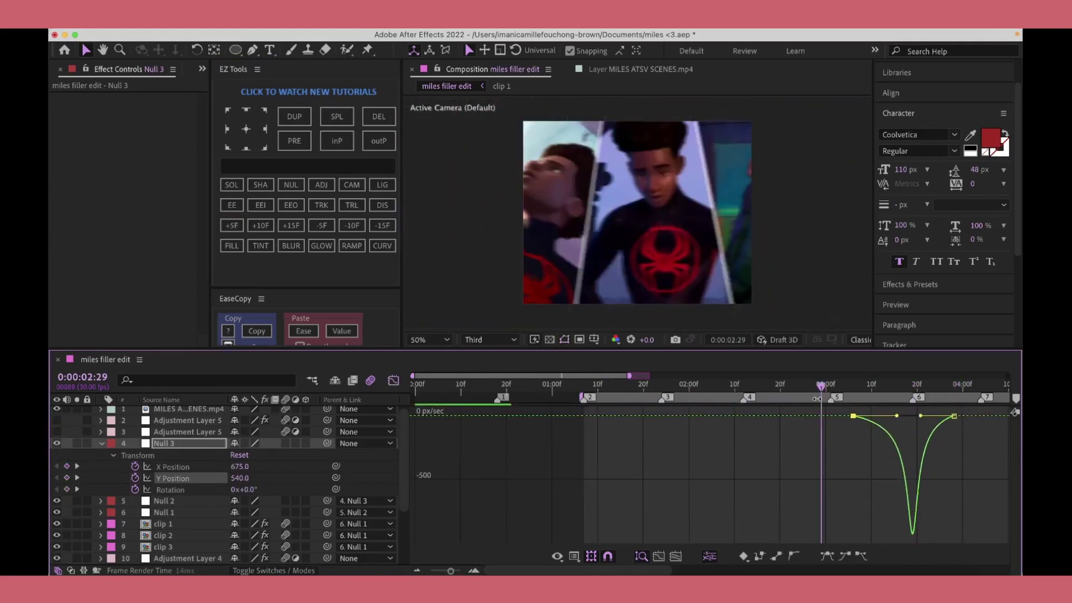
{"action": "key", "text": "space"}
{"action": "key", "text": "shift+F3"}
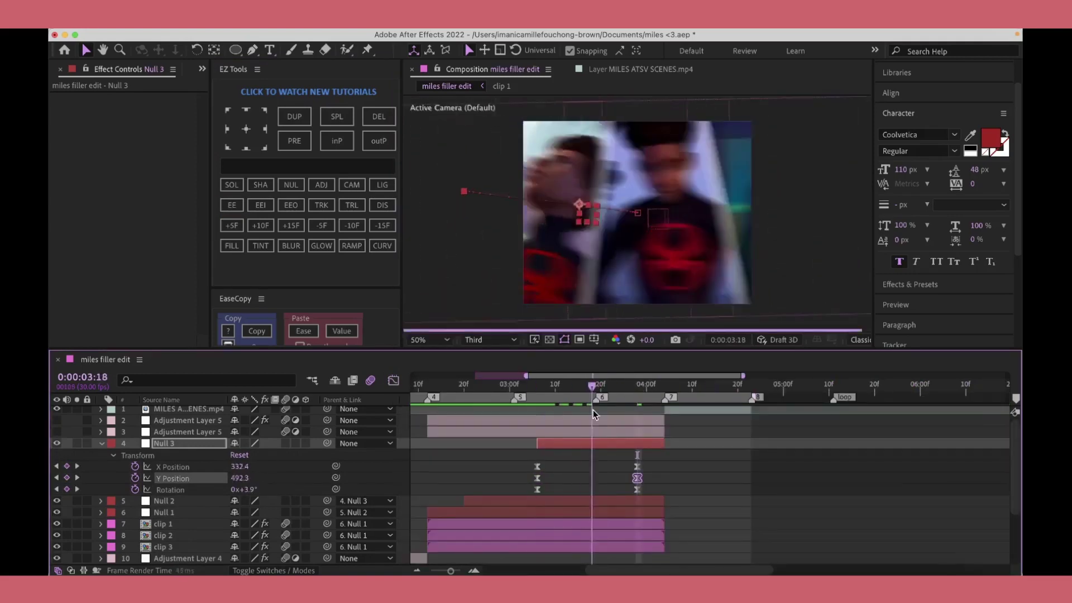
Step: Adjust Null 3's Y Position and Rotation speed curves around 03:19
{"action": "left_click_drag", "start_coordinate": [635, 425], "coordinate": [609, 427]}
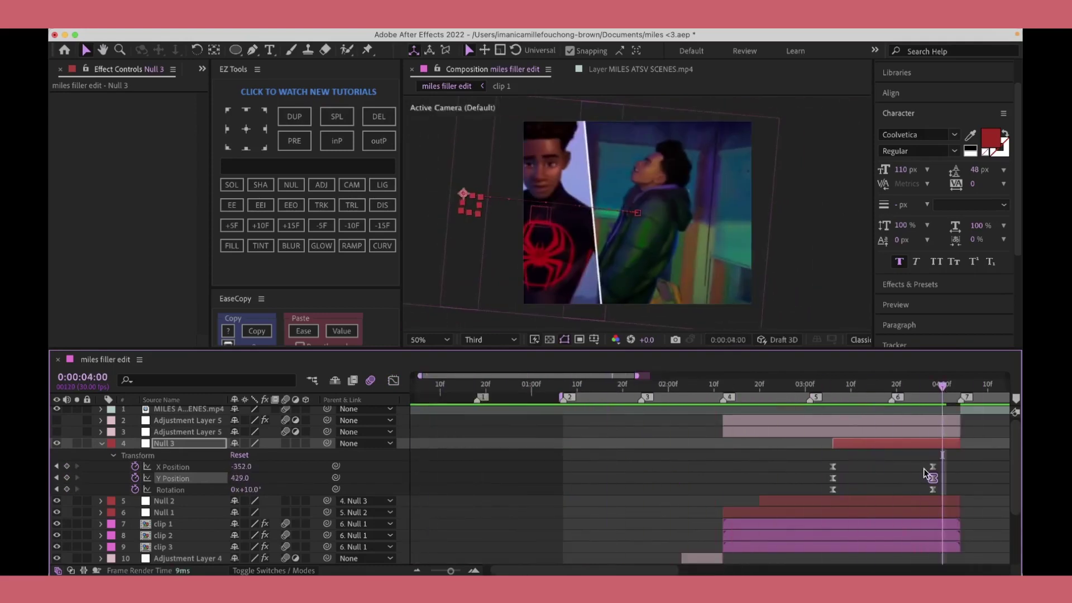
{"action": "key", "text": "shift+F3"}
{"action": "left_click_drag", "start_coordinate": [534, 385], "coordinate": [892, 419]}
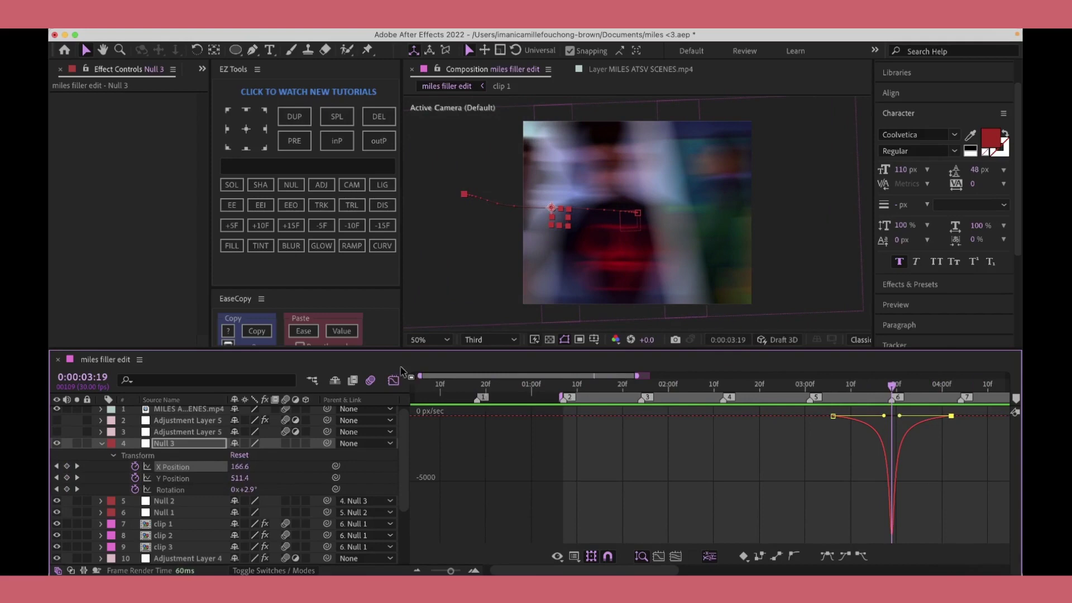
{"action": "left_click", "coordinate": [176, 477]}
{"action": "left_click", "coordinate": [951, 535]}
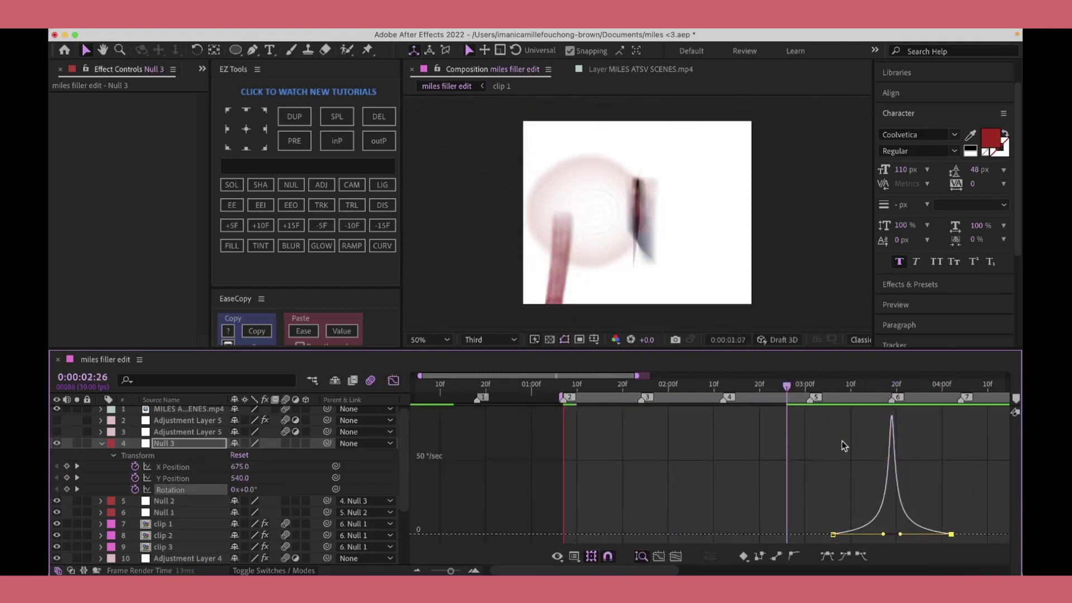
{"action": "key", "text": "shift+F3"}
{"action": "key", "text": "space"}
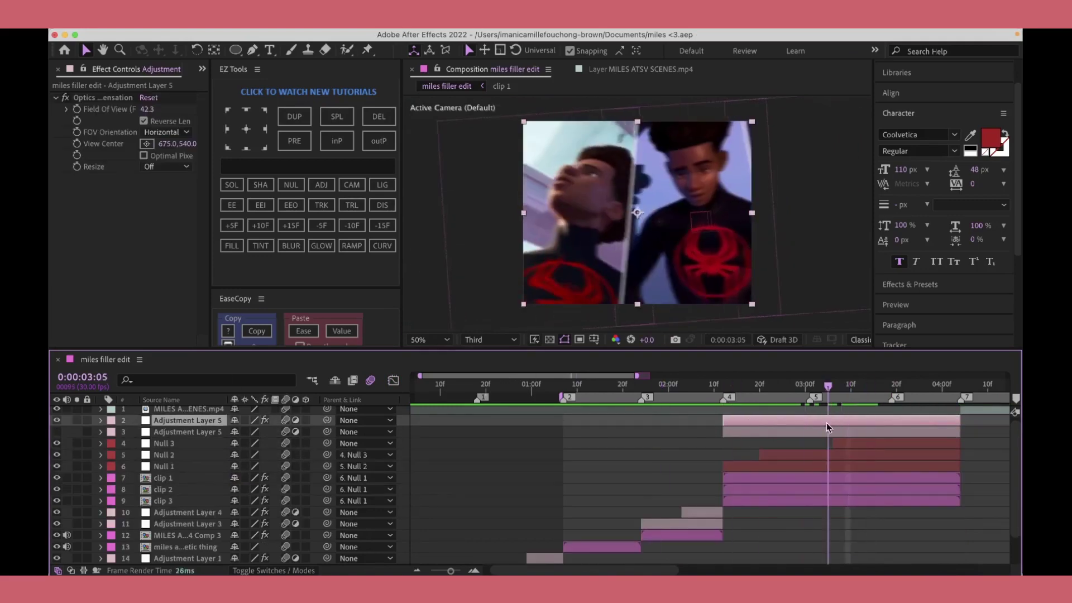
Step: Trim Adjustment Layer 4 to just before the cut, preview its Bend curve, and check Null 2's X Position
{"action": "left_click", "coordinate": [779, 387]}
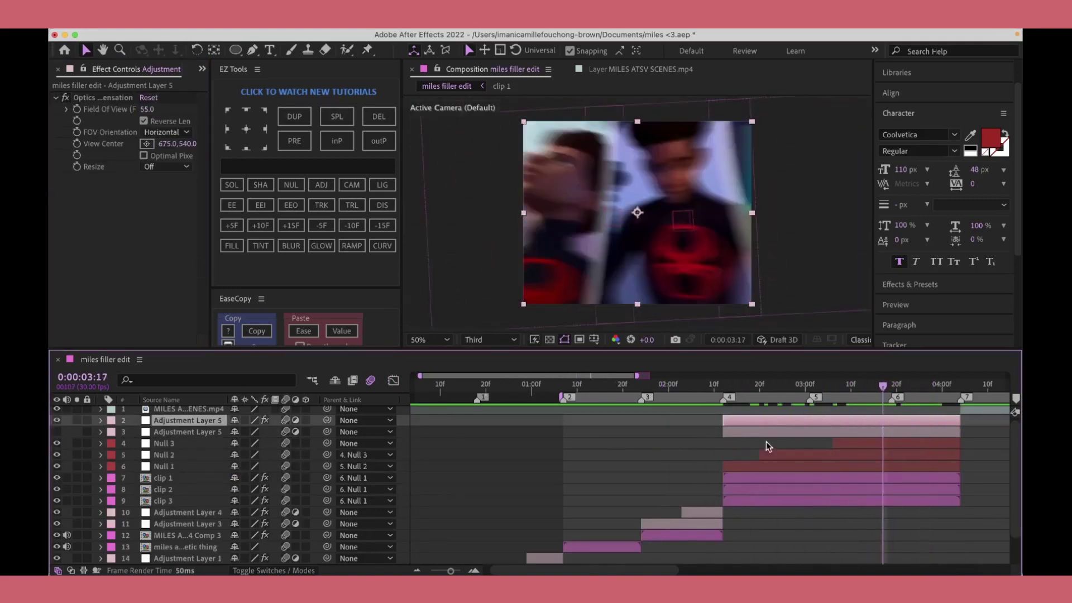
{"action": "left_click_drag", "start_coordinate": [702, 512], "coordinate": [692, 454]}
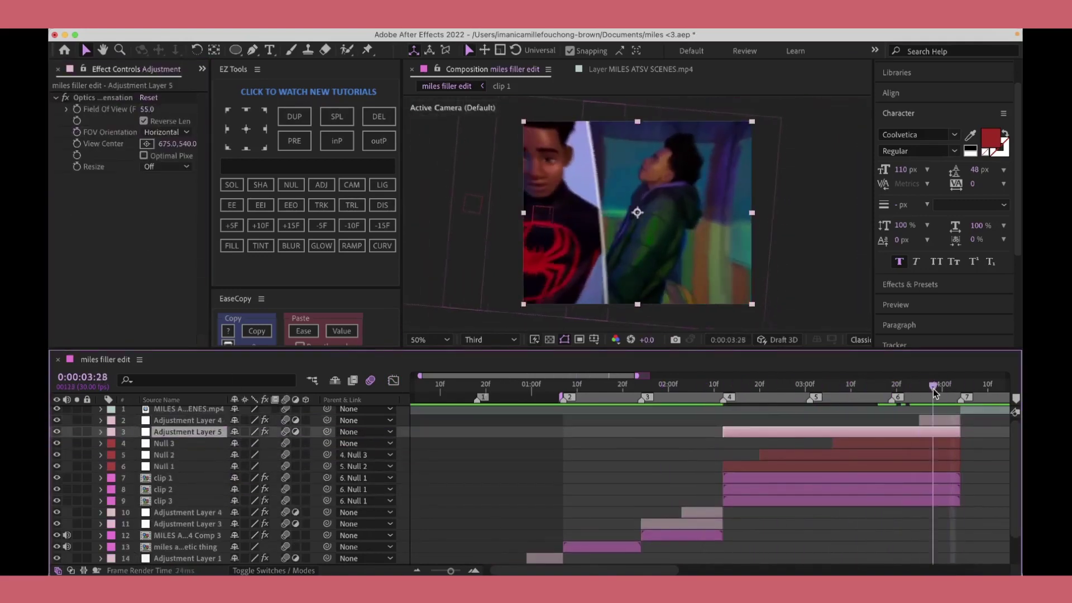
{"action": "key", "text": "u"}
{"action": "key", "text": "shift+F3"}
{"action": "left_click", "coordinate": [574, 556]}
{"action": "left_click", "coordinate": [620, 494]}
{"action": "key", "text": "space"}
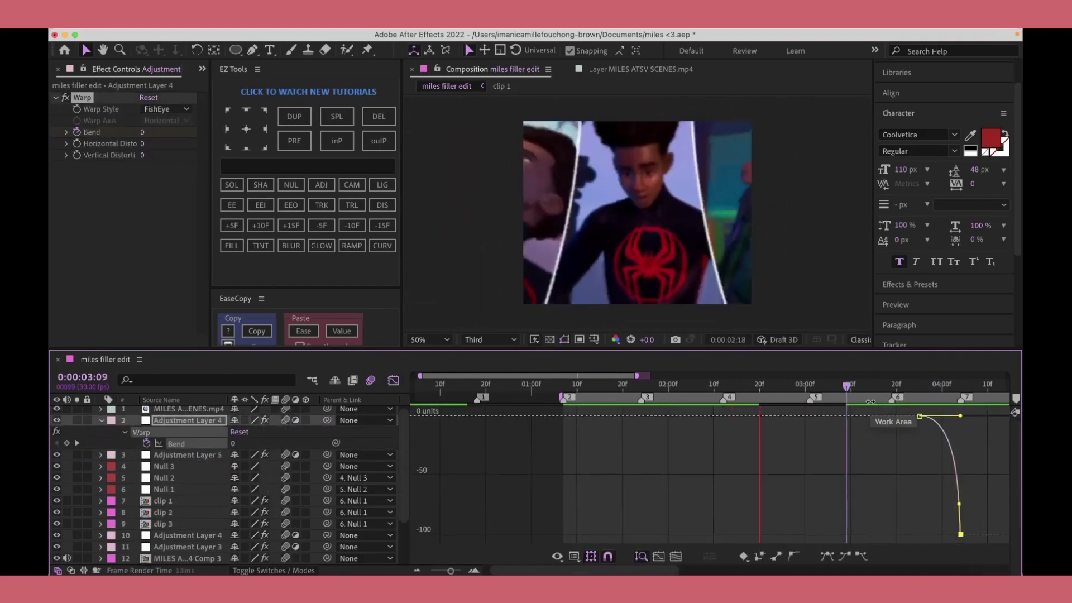
{"action": "key", "text": "shift+F3"}
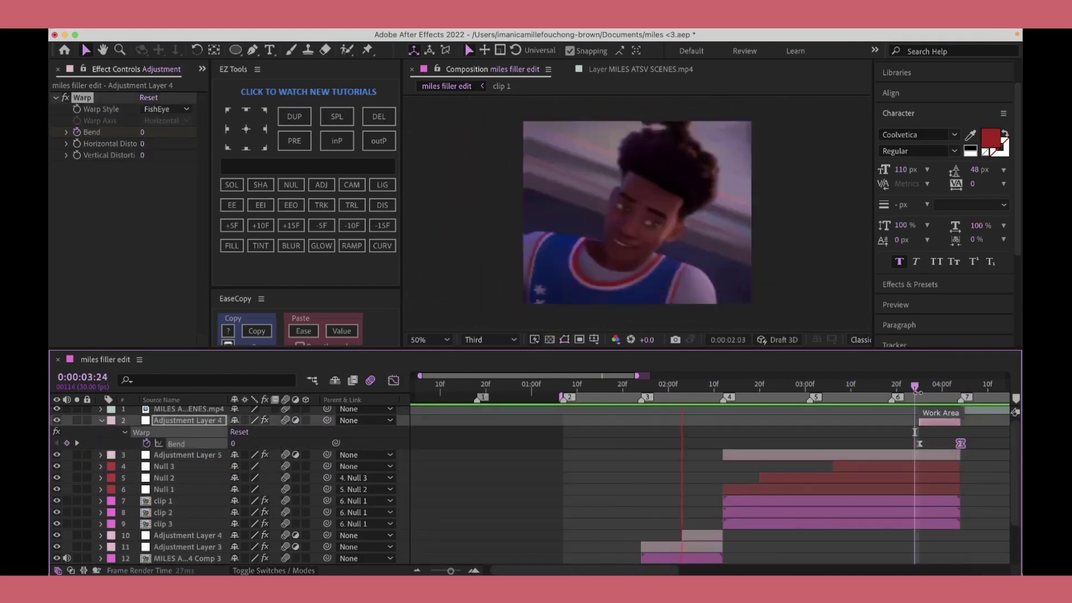
{"action": "left_click", "coordinate": [825, 478]}
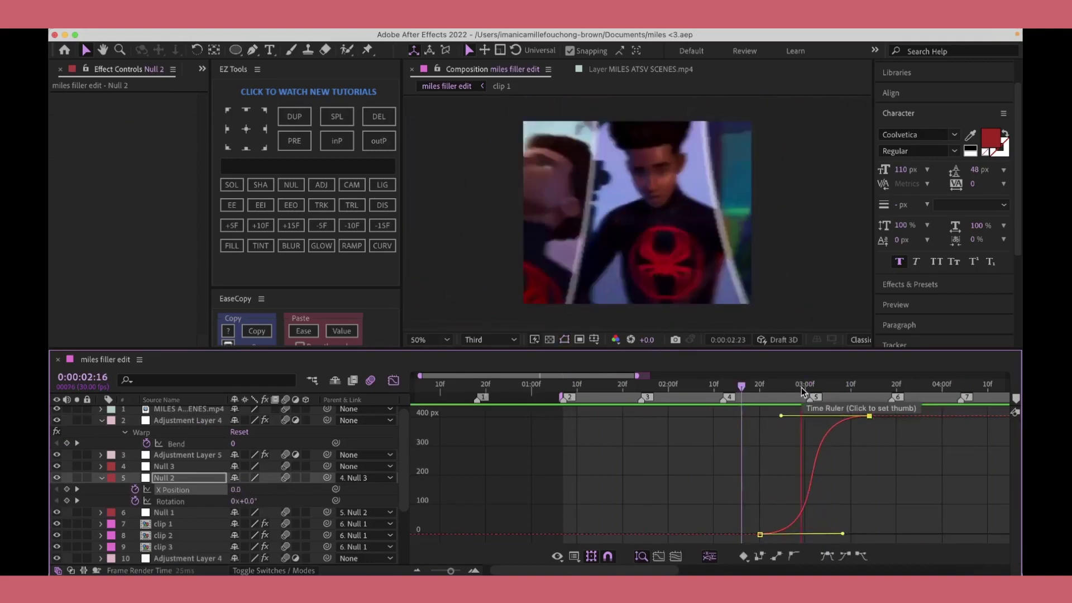
{"action": "key", "text": "shift+F3"}
{"action": "key", "text": "space"}
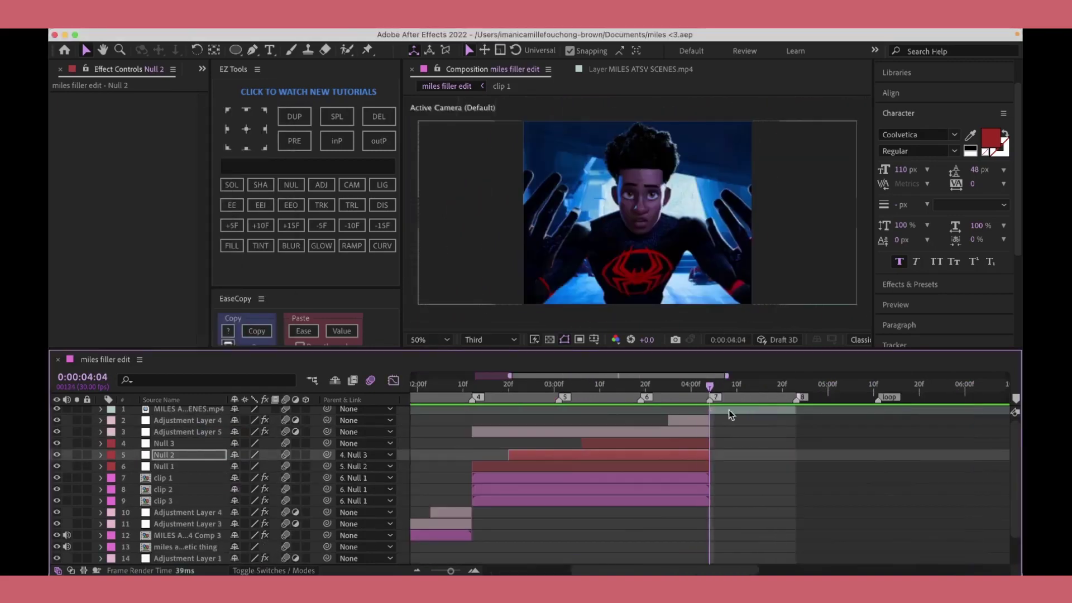
Step: Pre-compose the final scene clip as 'last clip' and remove the stray solid
{"action": "left_click", "coordinate": [728, 413]}
{"action": "key", "text": "ctrl+shift+c"}
{"action": "type", "text": "last clip"}
{"action": "key", "text": "Return"}
{"action": "left_click", "coordinate": [231, 185]}
{"action": "left_click", "coordinate": [231, 246]}
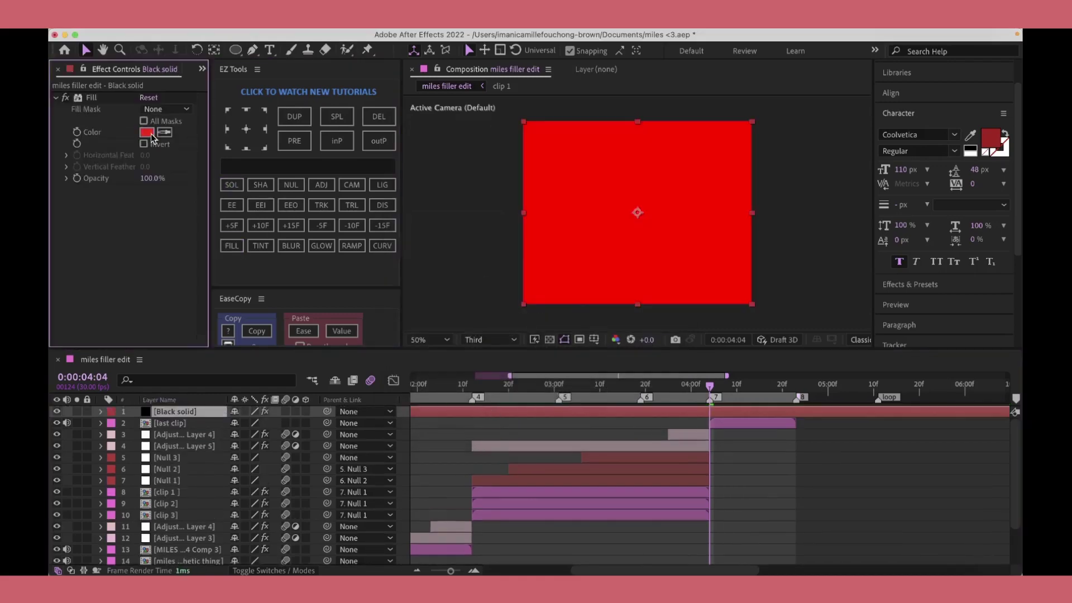
{"action": "key", "text": "ctrl+z"}
{"action": "key", "text": "ctrl+z"}
Step: Pre-compose layers 2 through 7 as 'pan over thing'
{"action": "left_click_drag", "start_coordinate": [134, 427], "coordinate": [175, 492]}
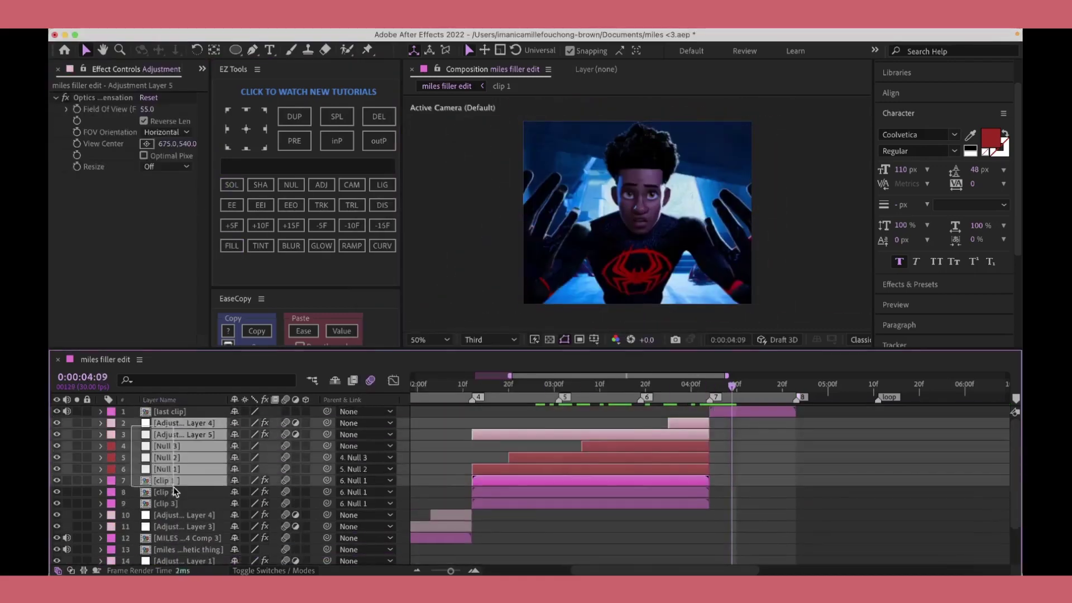
{"action": "key", "text": "ctrl+shift+c"}
{"action": "type", "text": "pan over thing"}
{"action": "key", "text": "Return"}
{"action": "left_click", "coordinate": [472, 384]}
Step: Apply Motion Tile to 'pan over thing', preview it, and reveal its Scale at 04:04
{"action": "key", "text": "ctrl+space"}
{"action": "type", "text": "warp"}
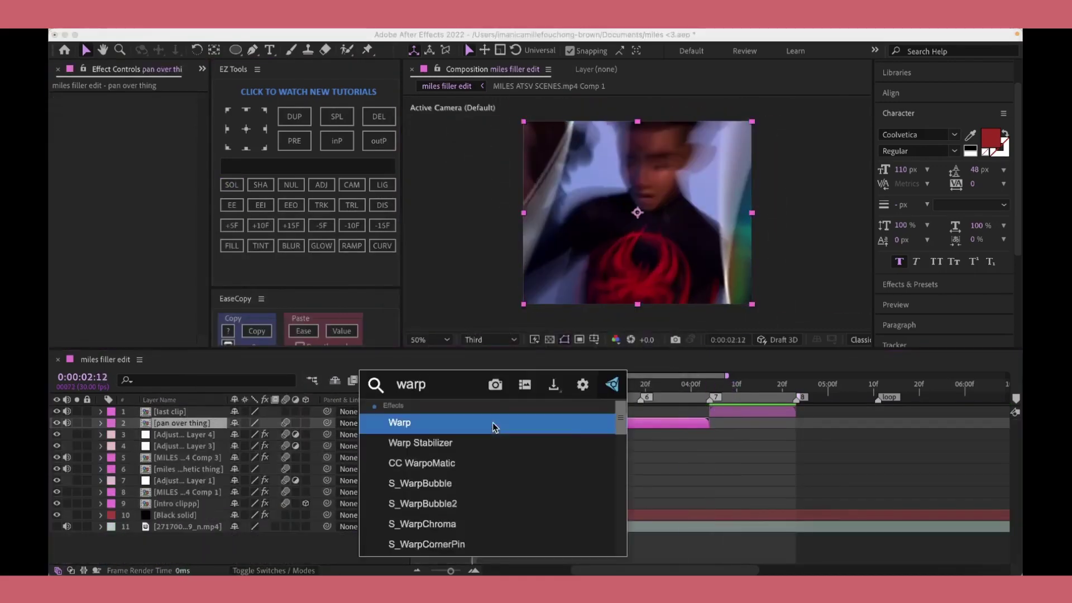
{"action": "key", "text": "BackSpace"}
{"action": "type", "text": "motion tile"}
{"action": "key", "text": "Return"}
{"action": "key", "text": "space"}
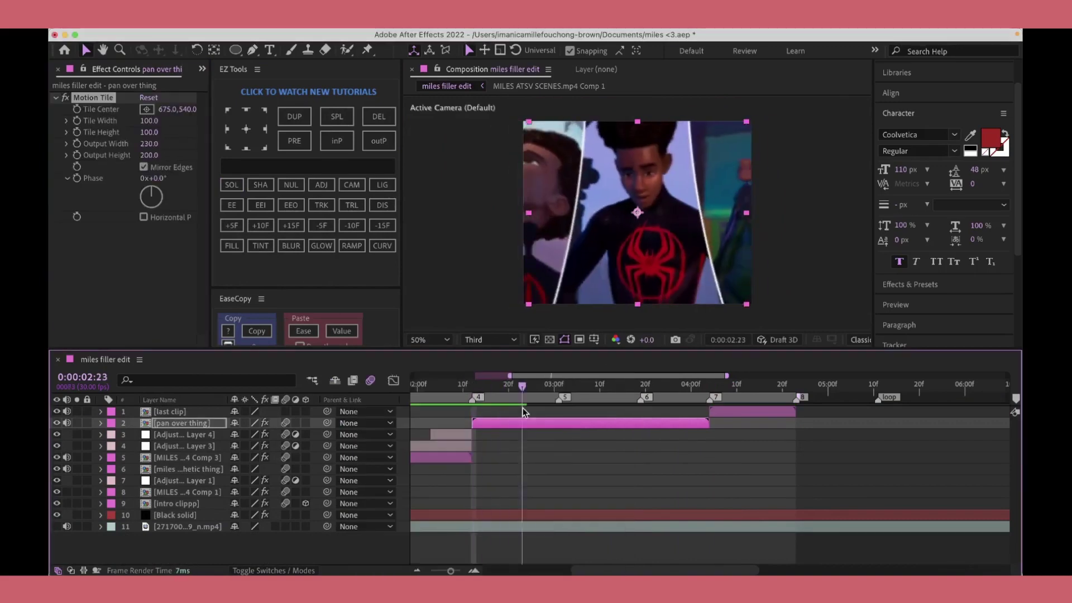
{"action": "left_click", "coordinate": [509, 386]}
{"action": "key", "text": "s"}
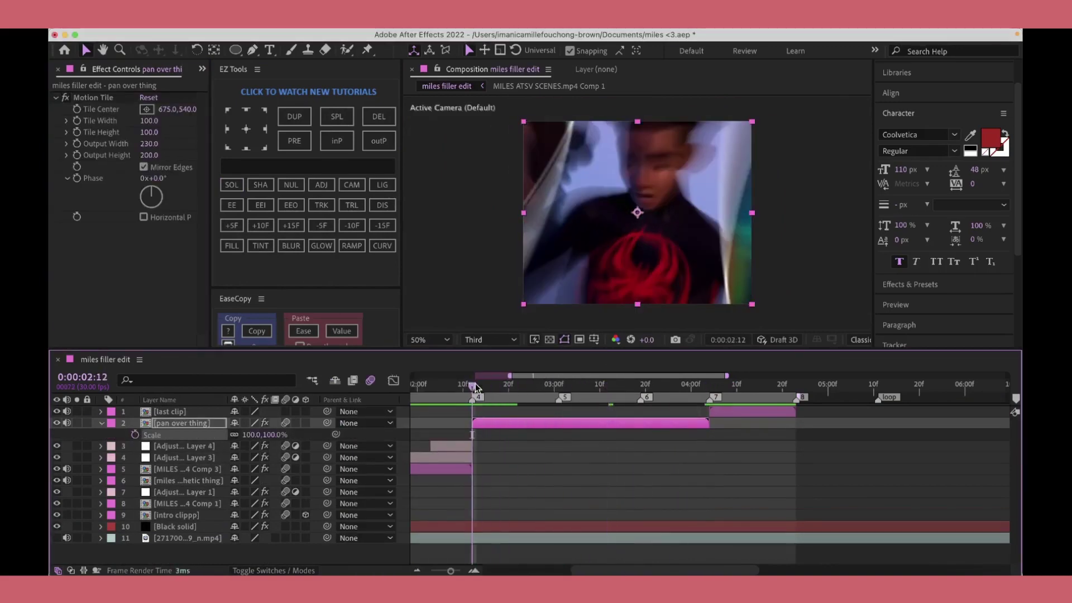
{"action": "left_click_drag", "start_coordinate": [511, 397], "coordinate": [711, 389]}
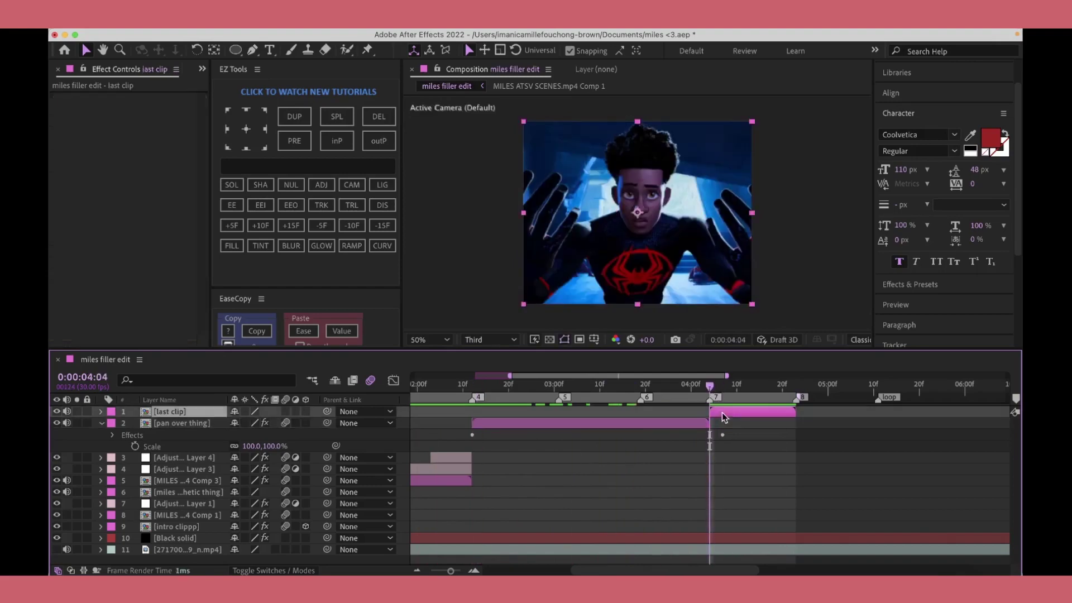
Step: Ease the last clip's Scale keyframes, make it 3D and keyframe its X and Y Rotation
{"action": "key", "text": "s"}
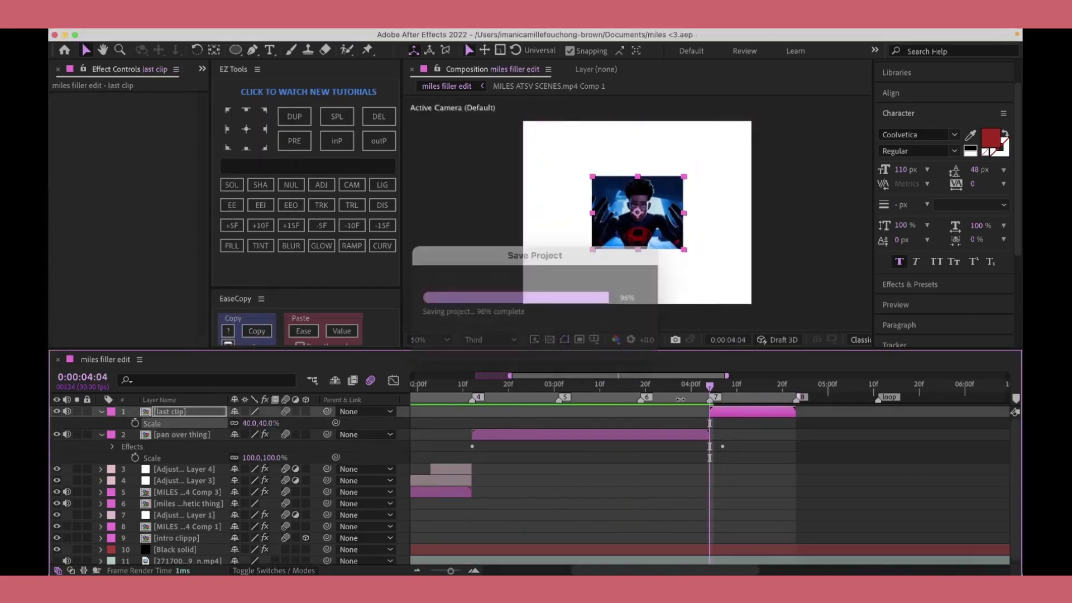
{"action": "key", "text": "F9"}
{"action": "key", "text": "shift+F3"}
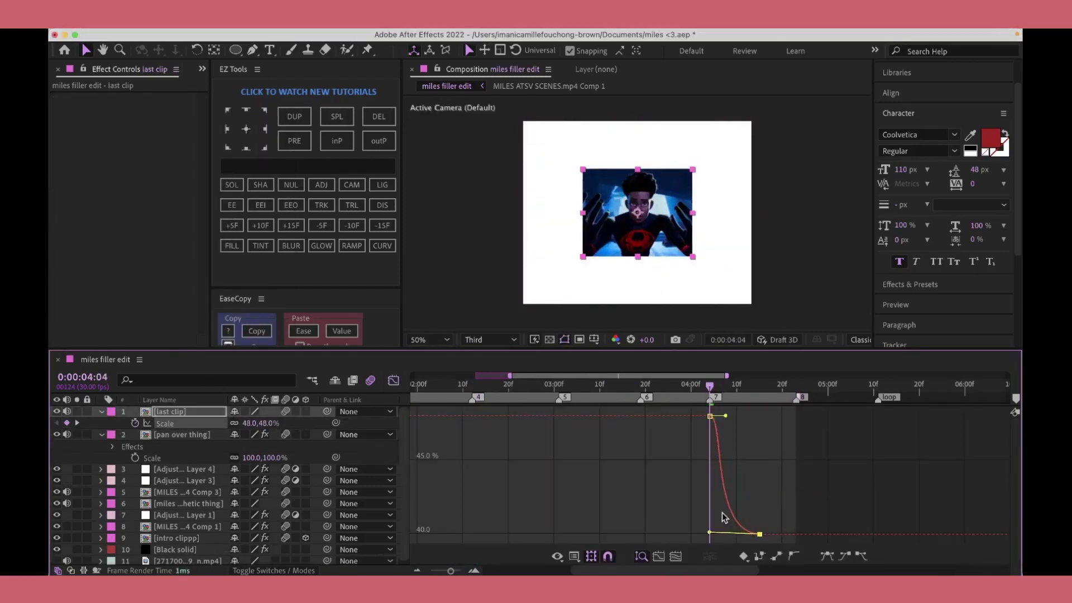
{"action": "key", "text": "shift+F3"}
{"action": "left_click", "coordinate": [305, 412]}
{"action": "key", "text": "shift+r"}
{"action": "left_click", "coordinate": [135, 457]}
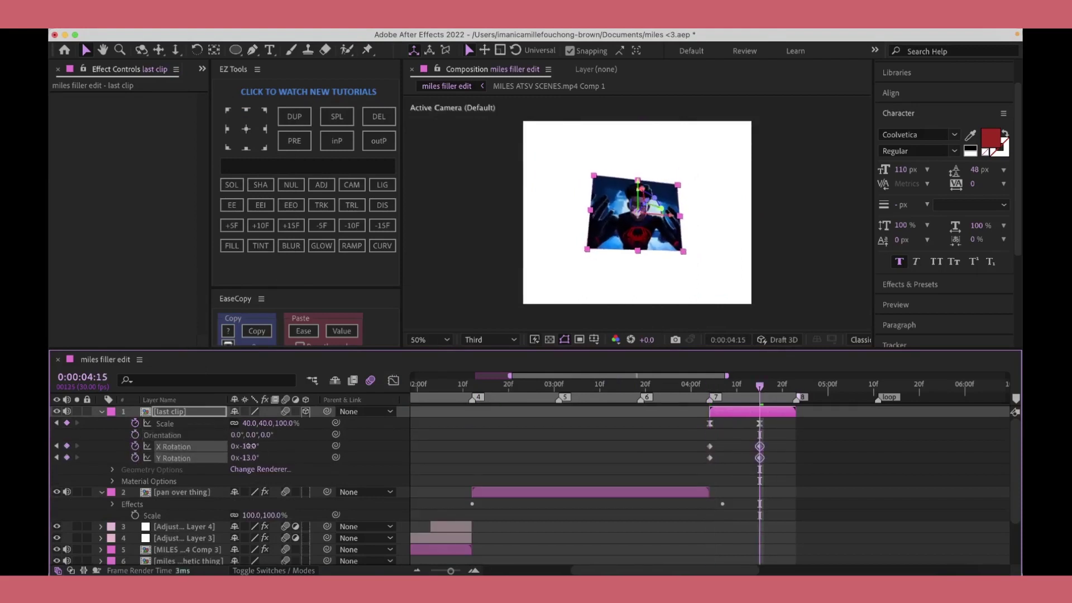
Step: Refine the X/Y Rotation curves in the value graph and preview the shrinking tilt
{"action": "left_click_drag", "start_coordinate": [693, 461], "coordinate": [770, 441]}
{"action": "key", "text": "shift+F3"}
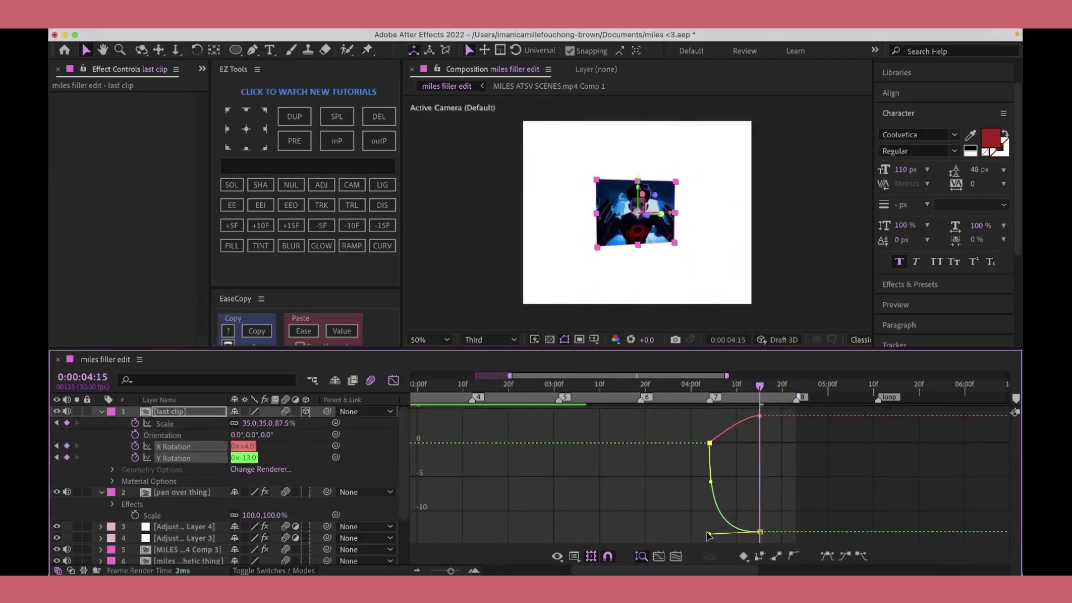
{"action": "key", "text": "shift+F3"}
{"action": "key", "text": "space"}
{"action": "left_click", "coordinate": [709, 384]}
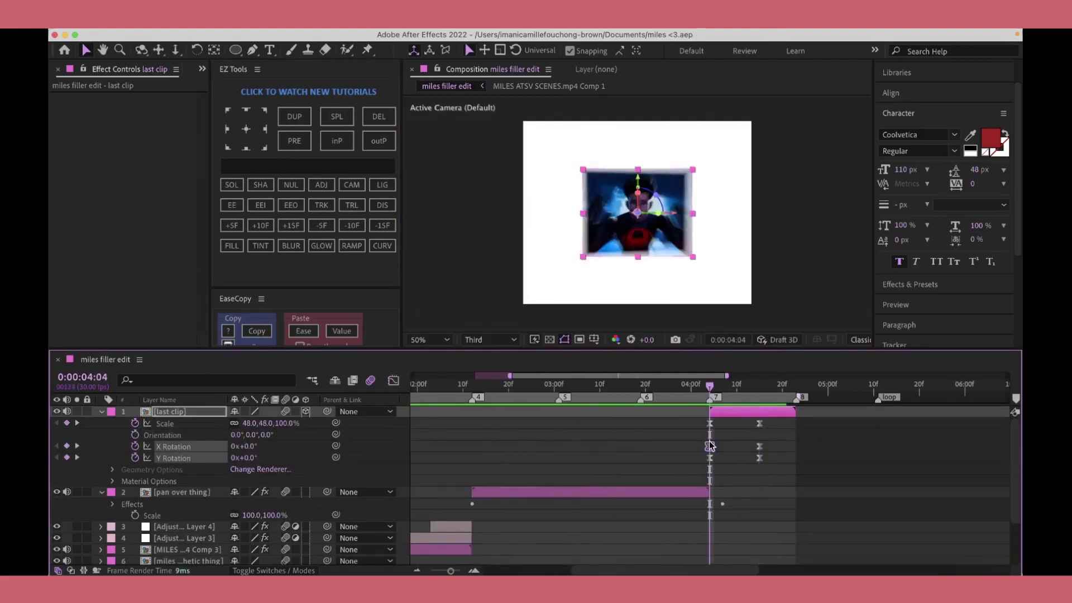
{"action": "left_click", "coordinate": [760, 385]}
{"action": "key", "text": "shift+F3"}
{"action": "key", "text": "shift+F3"}
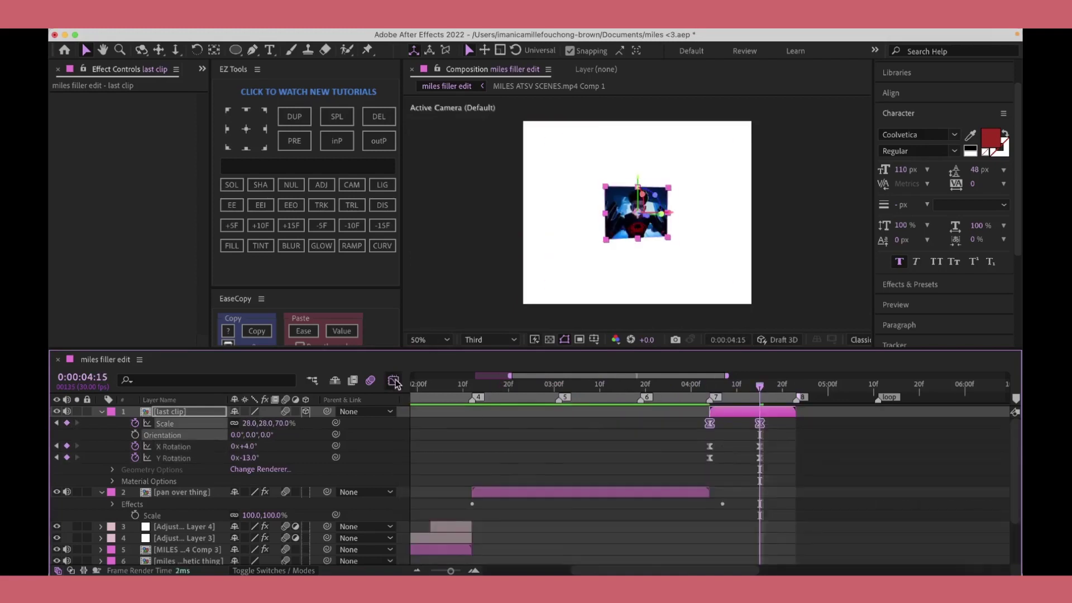
Step: Recheck the scale and rotation curves between 04:04 and 04:15 in the value graph
{"action": "key", "text": "shift+F3"}
{"action": "key", "text": "space"}
{"action": "key", "text": "shift+F3"}
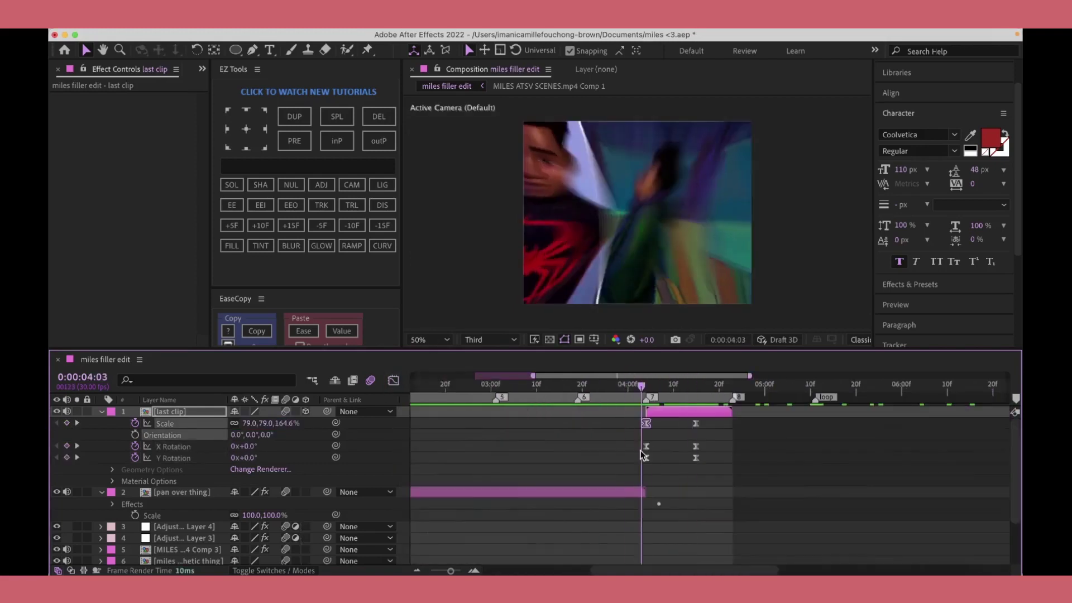
{"action": "left_click", "coordinate": [648, 385]}
{"action": "left_click", "coordinate": [698, 388]}
{"action": "key", "text": "shift+F3"}
{"action": "key", "text": "shift+F3"}
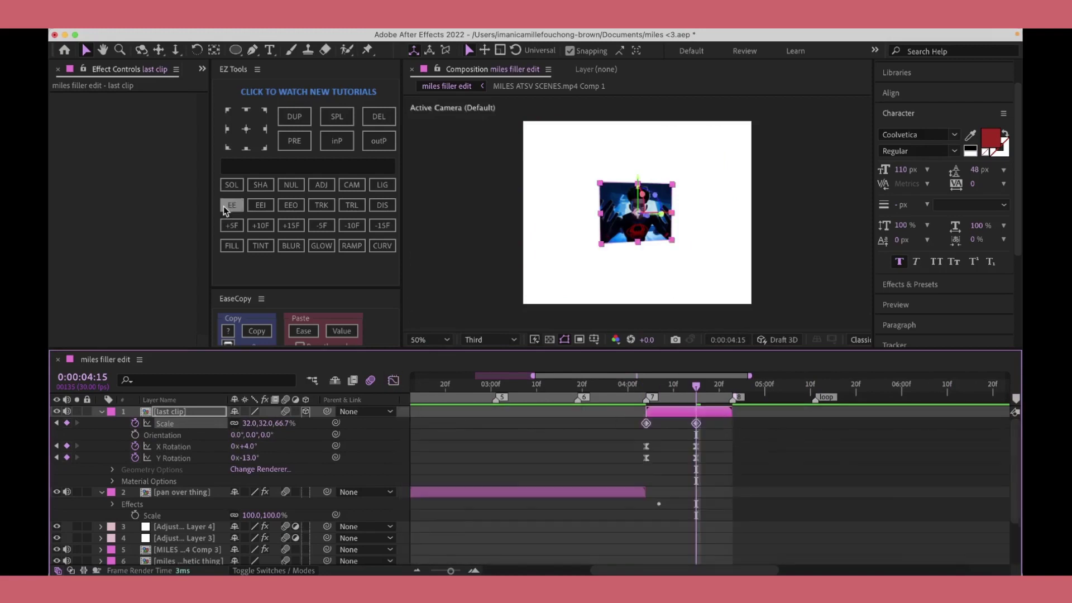
{"action": "key", "text": "shift+F3"}
{"action": "left_click", "coordinate": [647, 386]}
{"action": "key", "text": "shift+F3"}
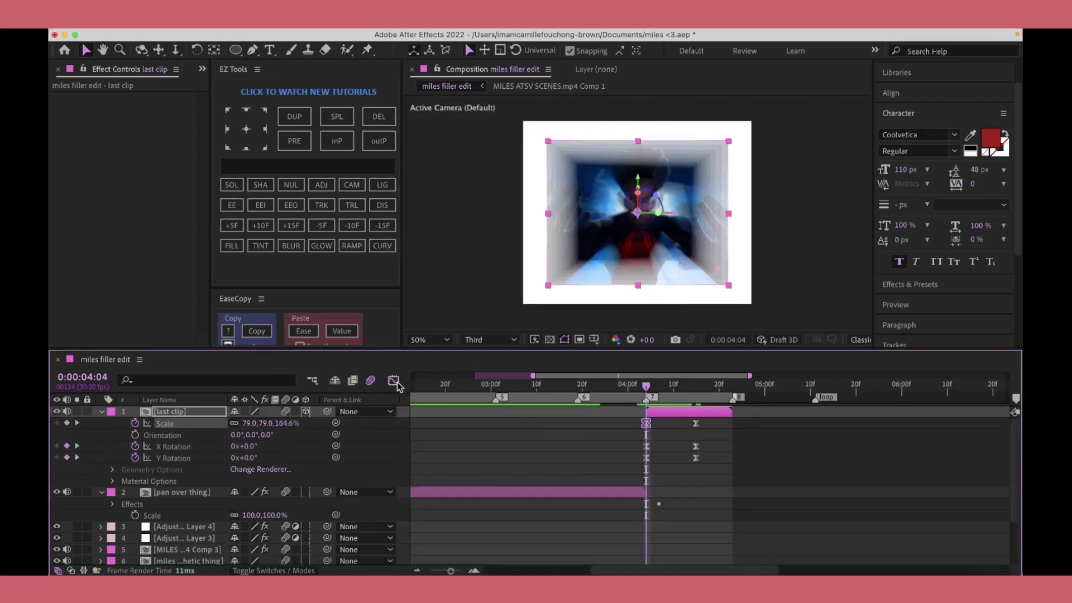
{"action": "key", "text": "s"}
{"action": "key", "text": "ctrl+space"}
Step: Apply BCC Lens Blur OBS to the last clip
{"action": "type", "text": "lens blur"}
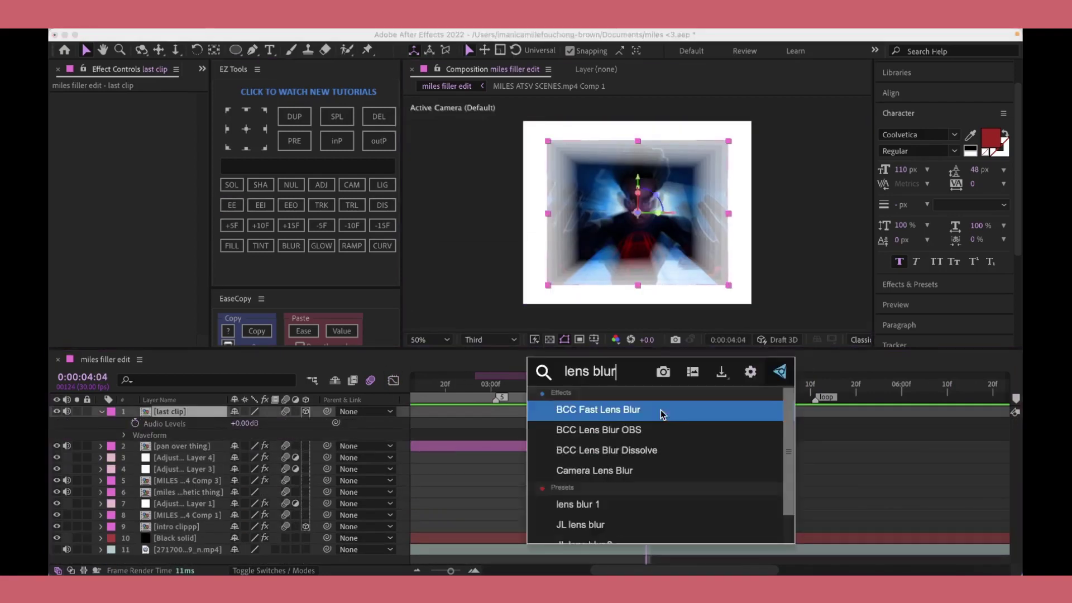
{"action": "left_click", "coordinate": [659, 429]}
{"action": "left_click", "coordinate": [487, 385]}
{"action": "scroll", "coordinate": [487, 414], "scroll_direction": "left", "scroll_amount": 5}
{"action": "left_click", "coordinate": [599, 386]}
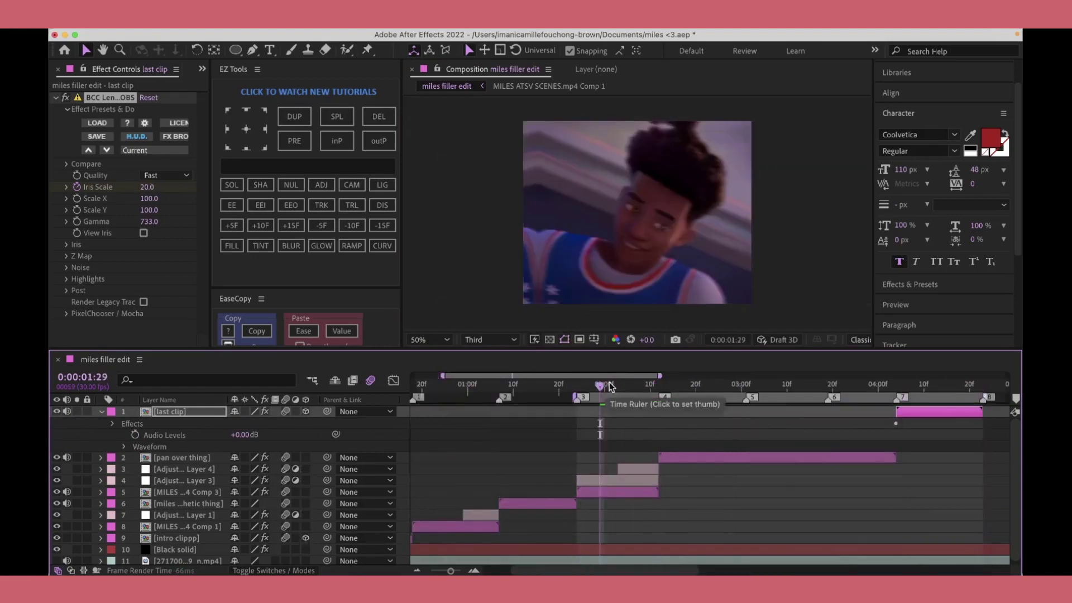
Step: Adjust the last clip's Y Rotation keyframe values near its start
{"action": "key", "text": "u"}
{"action": "key", "text": "k"}
{"action": "key", "text": "k"}
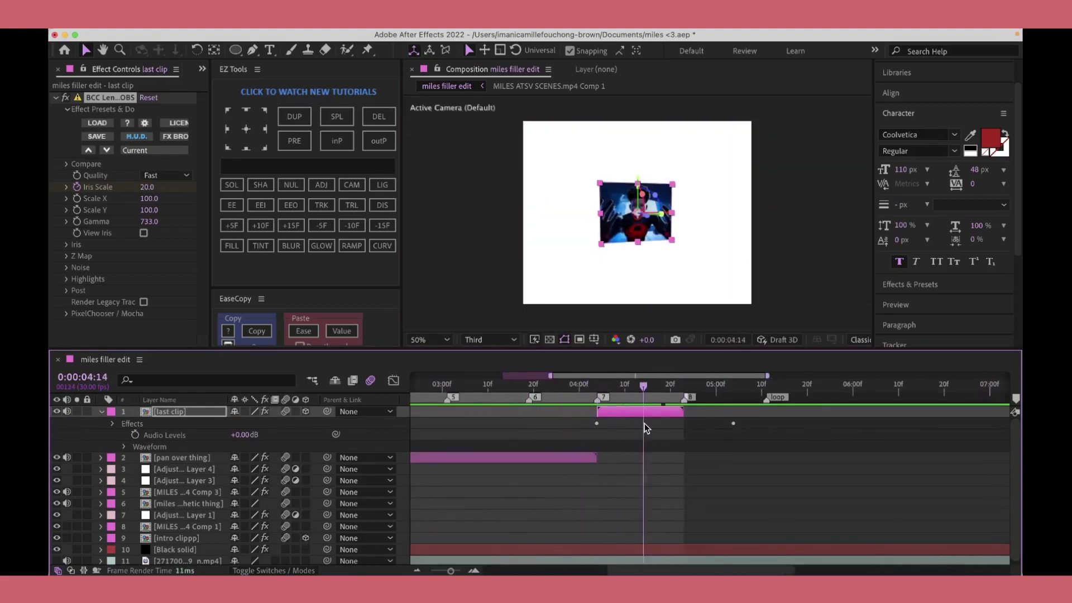
{"action": "left_click", "coordinate": [597, 469]}
{"action": "key", "text": "shift+F3"}
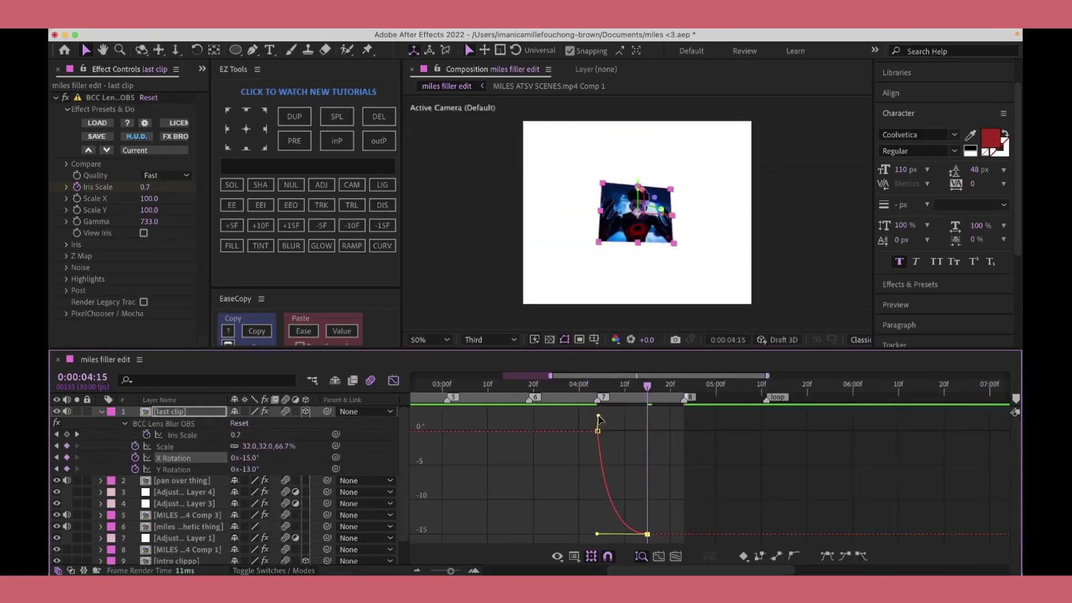
{"action": "key", "text": "shift+F3"}
{"action": "left_click", "coordinate": [579, 385]}
{"action": "left_click_drag", "start_coordinate": [579, 391], "coordinate": [750, 435]}
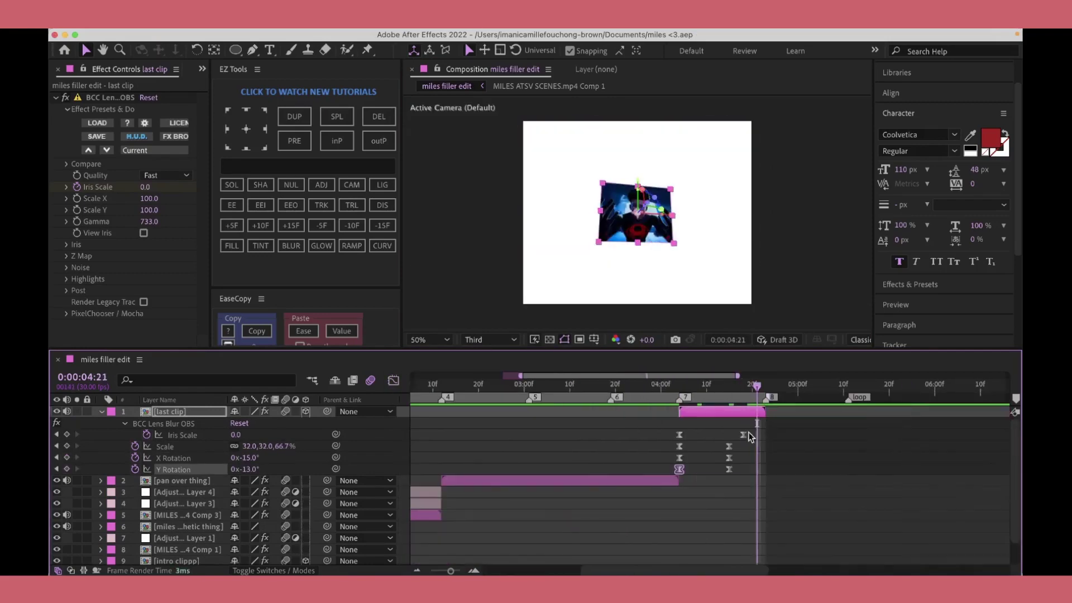
{"action": "key", "text": "u"}
Step: Add a Drop Shadow to the last clip at 04:17
{"action": "left_click", "coordinate": [562, 435]}
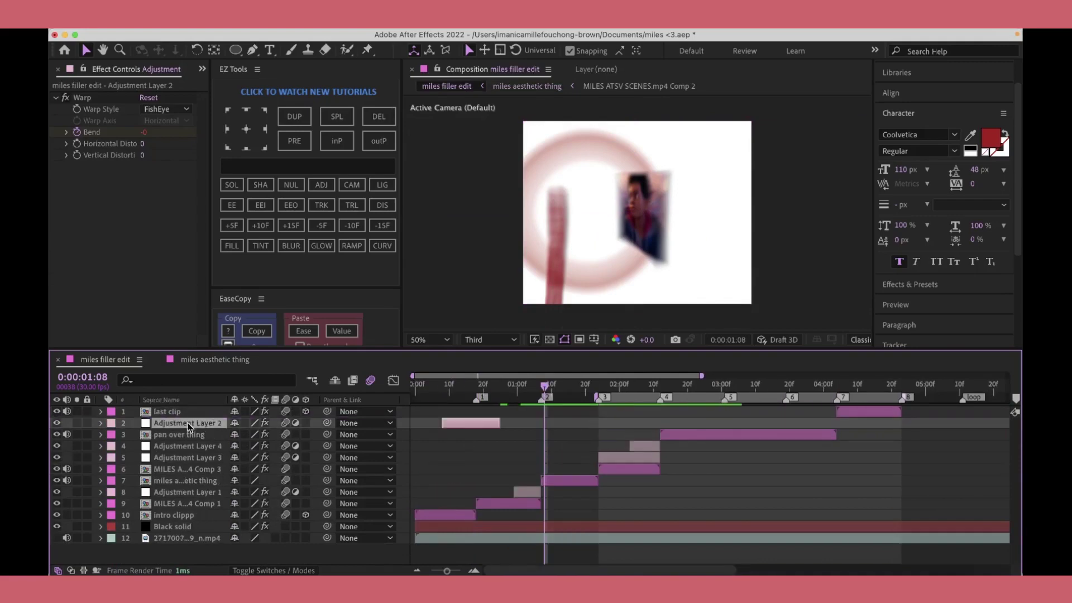
{"action": "left_click_drag", "start_coordinate": [867, 398], "coordinate": [881, 398]}
{"action": "left_click", "coordinate": [871, 423]}
{"action": "key", "text": "ctrl+space"}
{"action": "type", "text": "drop s"}
{"action": "left_click", "coordinate": [876, 507]}
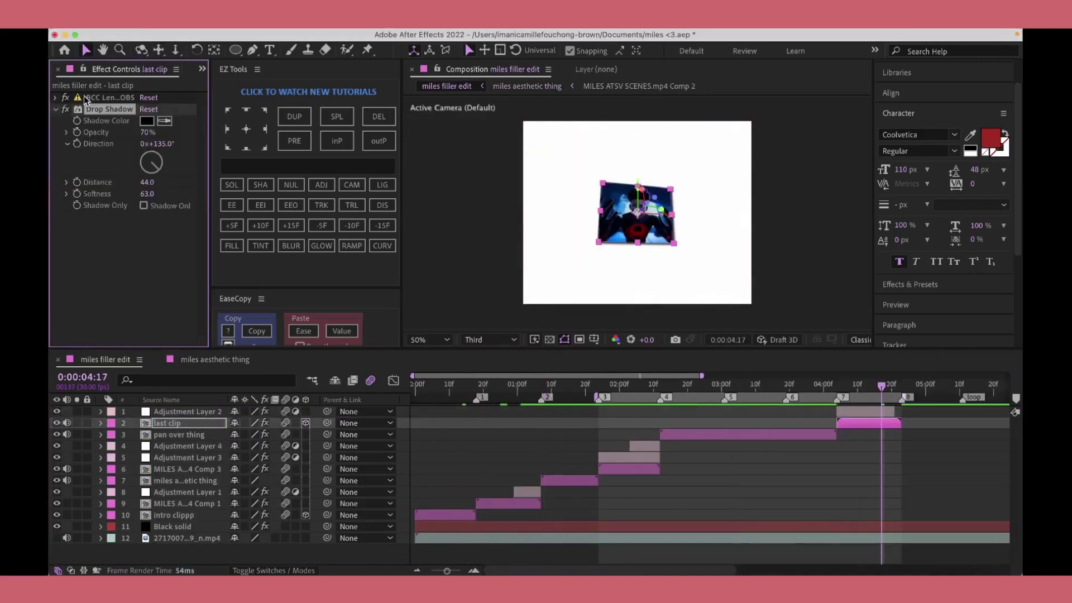
Step: Set Adjustment Layer 2's Bend keyframe to 40 and preview the warped transition
{"action": "left_click", "coordinate": [853, 411]}
{"action": "key", "text": "u"}
{"action": "key", "text": "o"}
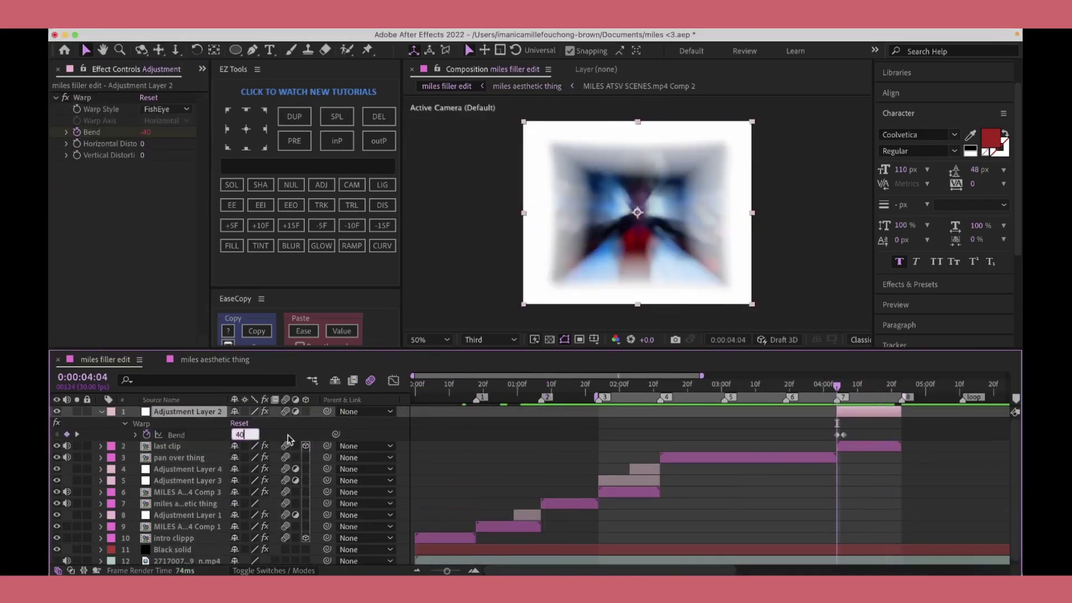
{"action": "key", "text": "Return"}
{"action": "key", "text": "space"}
{"action": "key", "text": "space"}
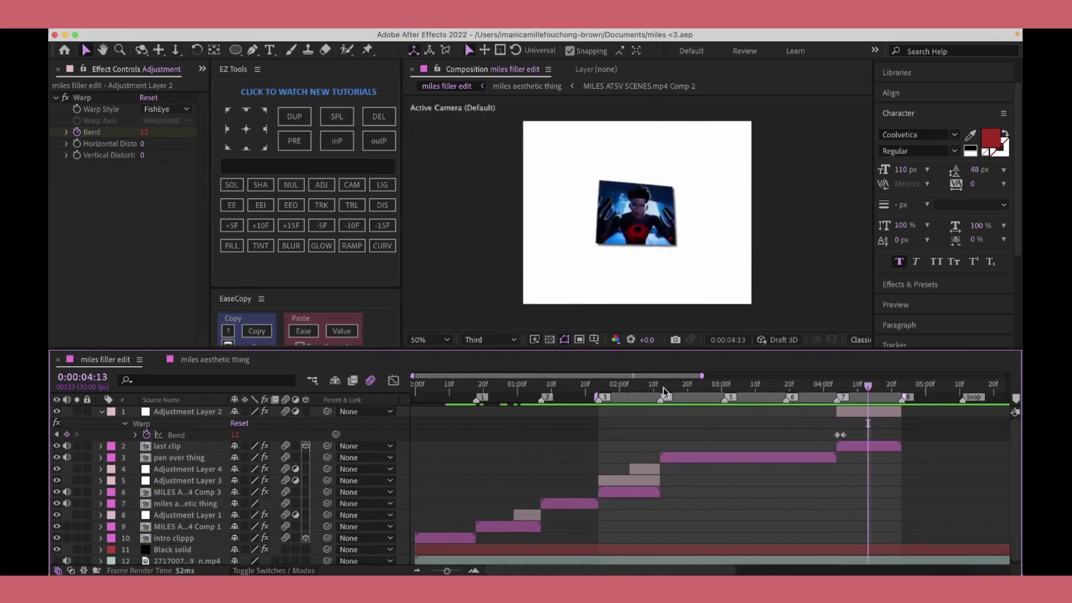
{"action": "left_click", "coordinate": [664, 391]}
{"action": "left_click", "coordinate": [838, 389]}
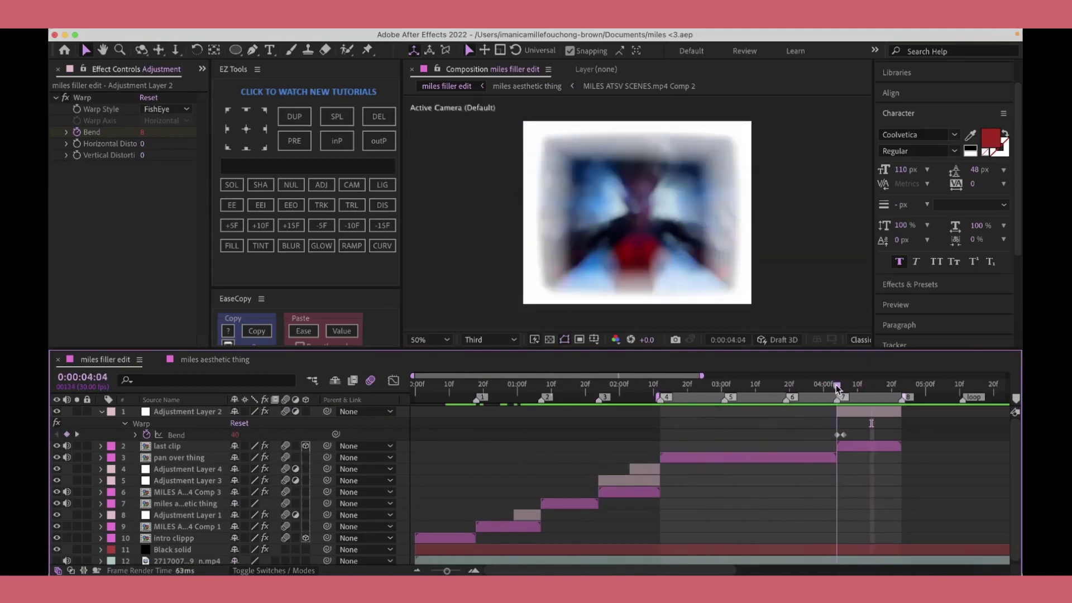
{"action": "left_click_drag", "start_coordinate": [838, 389], "coordinate": [862, 385]}
{"action": "left_click", "coordinate": [202, 69]}
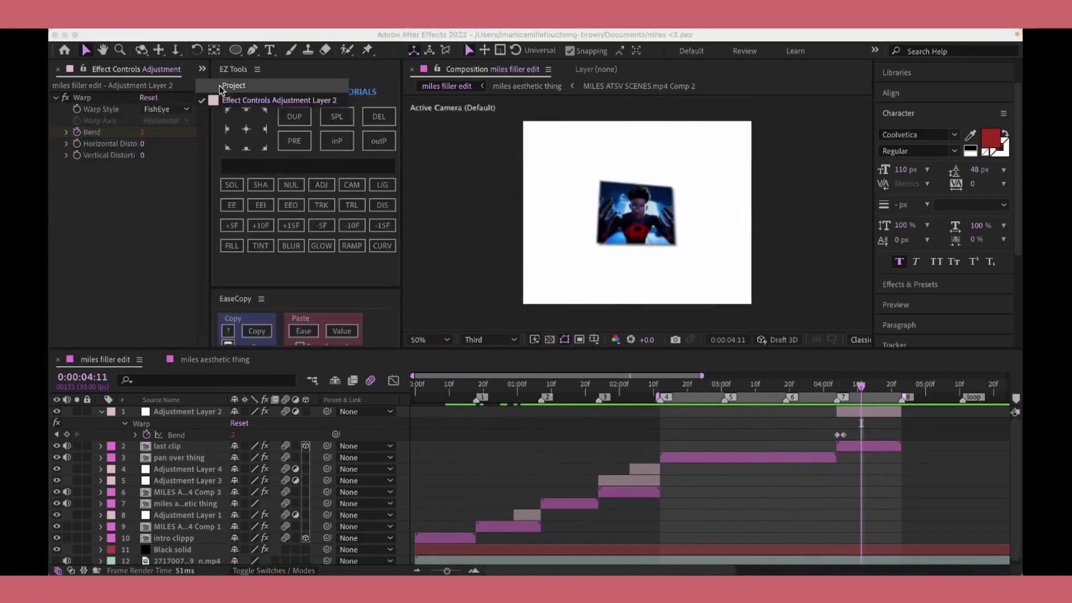
{"action": "left_click", "coordinate": [229, 86]}
Step: Import Comp 9_1.mp4 and line it up with the last clip in the timeline
{"action": "left_click", "coordinate": [268, 338]}
{"action": "scroll", "coordinate": [558, 223], "scroll_direction": "down", "scroll_amount": 10}
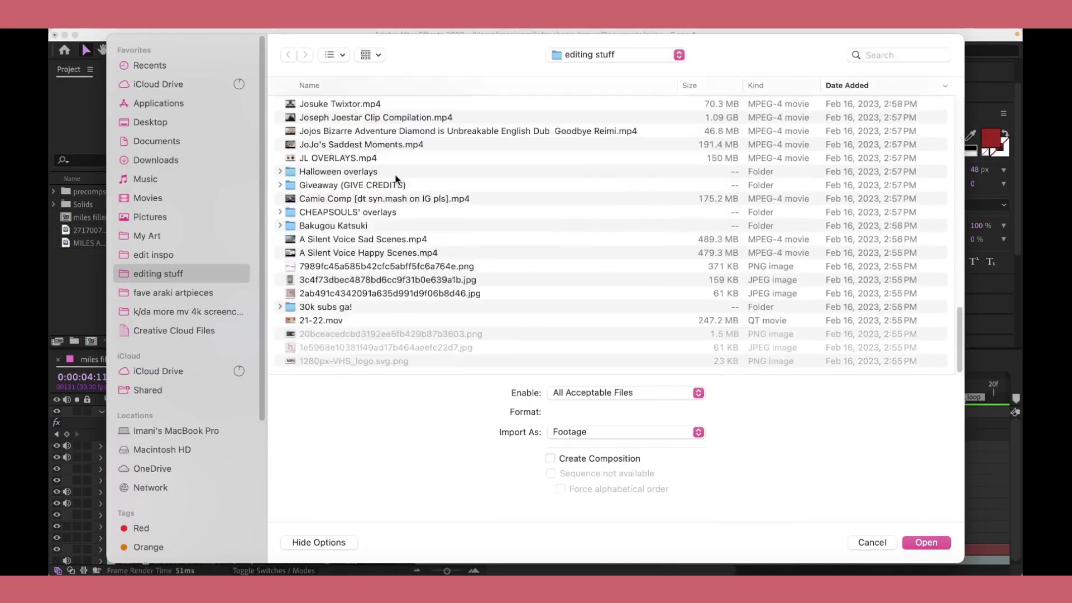
{"action": "scroll", "coordinate": [559, 223], "scroll_direction": "down", "scroll_amount": 10}
{"action": "double_click", "coordinate": [329, 304]}
{"action": "double_click", "coordinate": [329, 283]}
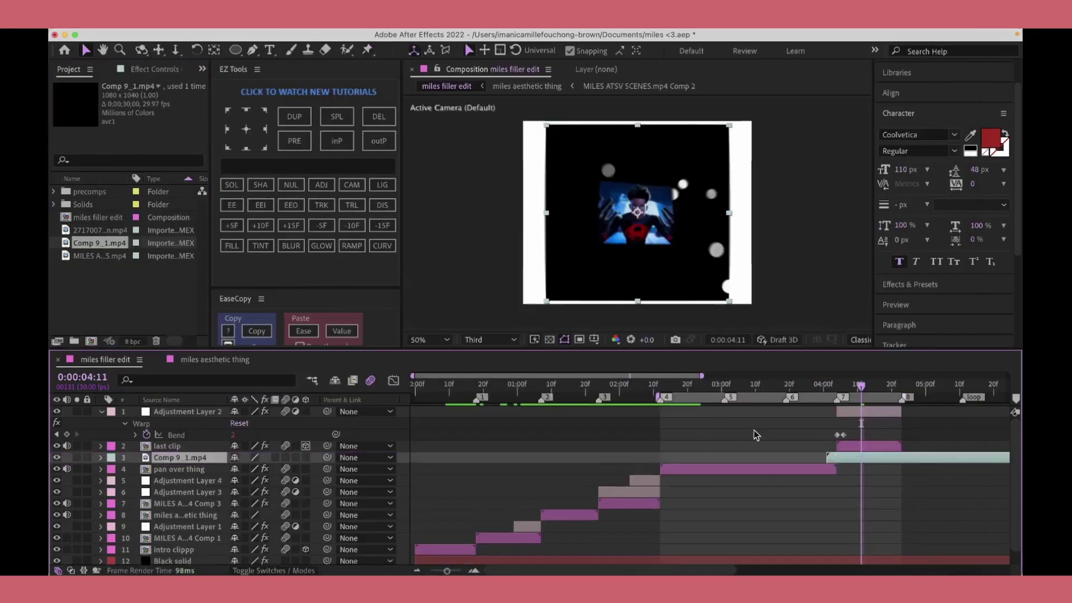
{"action": "left_click_drag", "start_coordinate": [860, 458], "coordinate": [849, 457]}
{"action": "left_click_drag", "start_coordinate": [902, 385], "coordinate": [881, 385]}
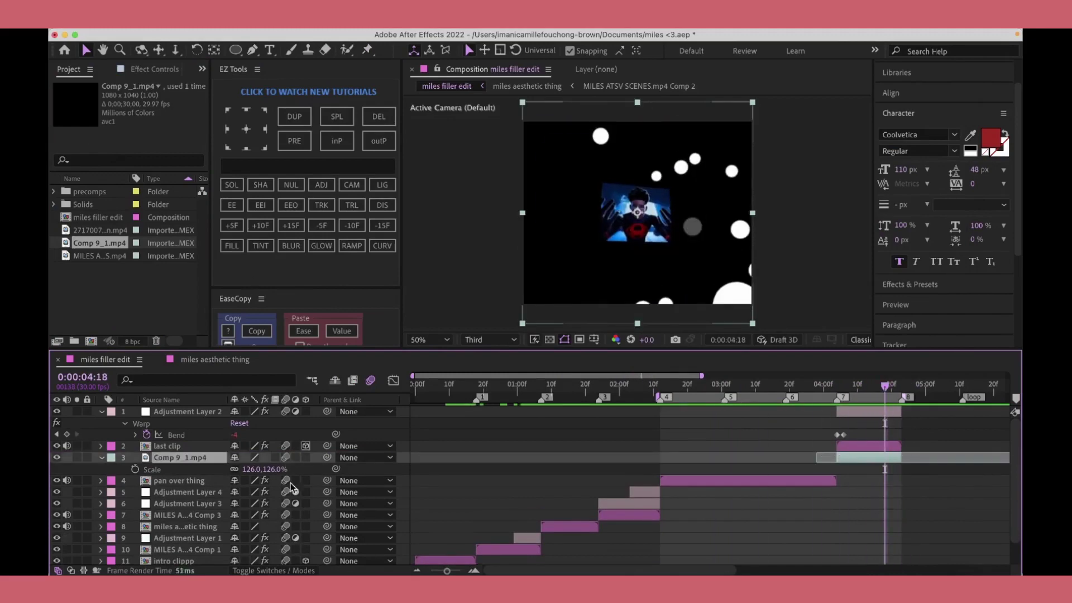
Step: Set Comp 9_1.mp4 to Overlay blending, apply Invert, and paste in a ring shape layer
{"action": "left_click", "coordinate": [102, 457]}
{"action": "key", "text": "F4"}
{"action": "left_click", "coordinate": [251, 458]}
{"action": "left_click", "coordinate": [253, 502]}
{"action": "key", "text": "ctrl+space"}
{"action": "type", "text": "in"}
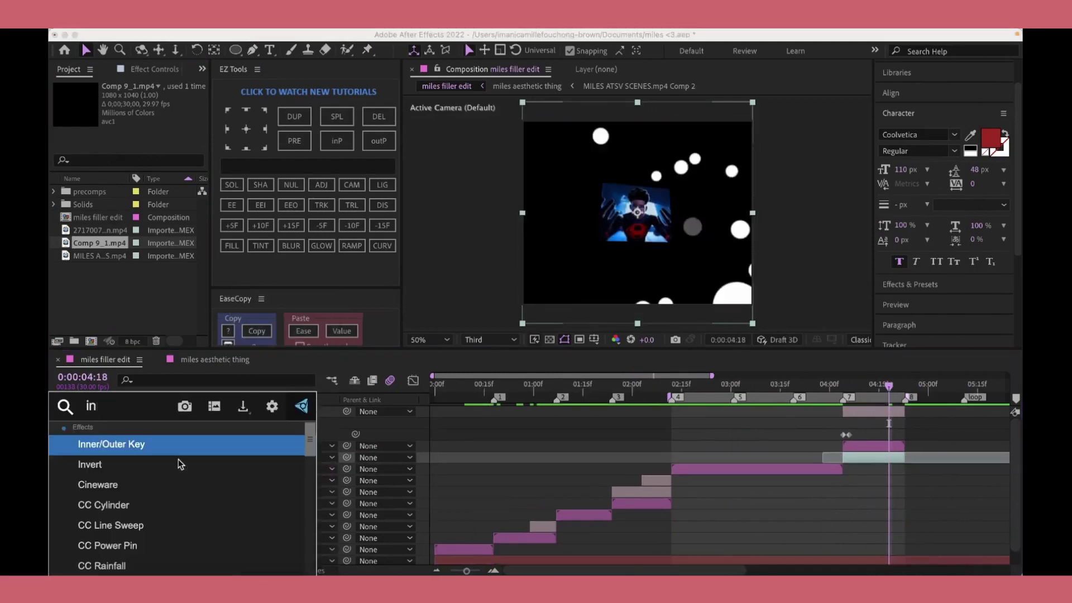
{"action": "left_click", "coordinate": [178, 460]}
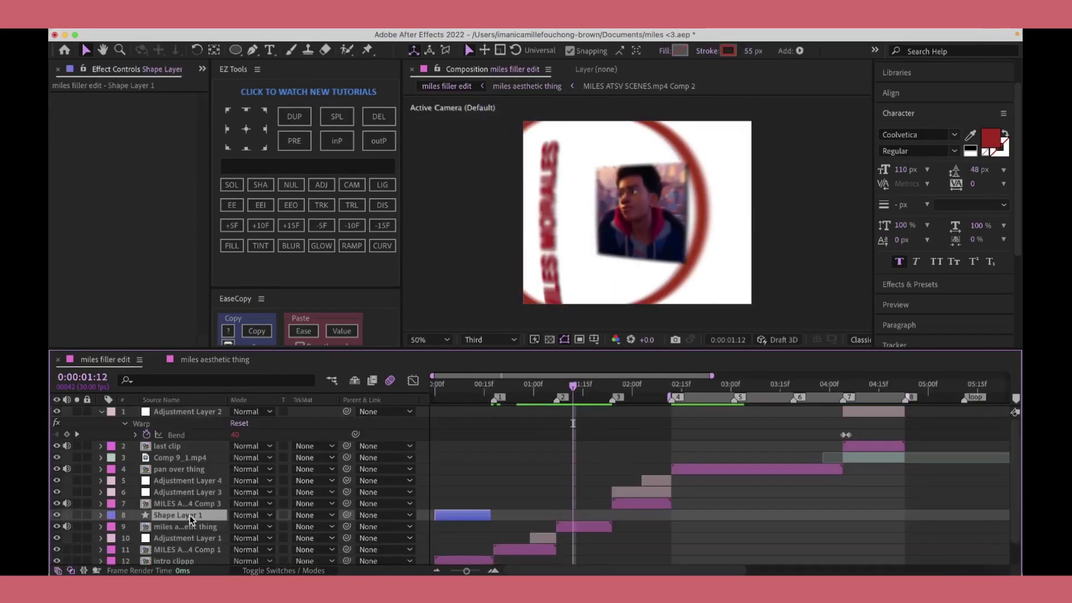
{"action": "key", "text": "ctrl+v"}
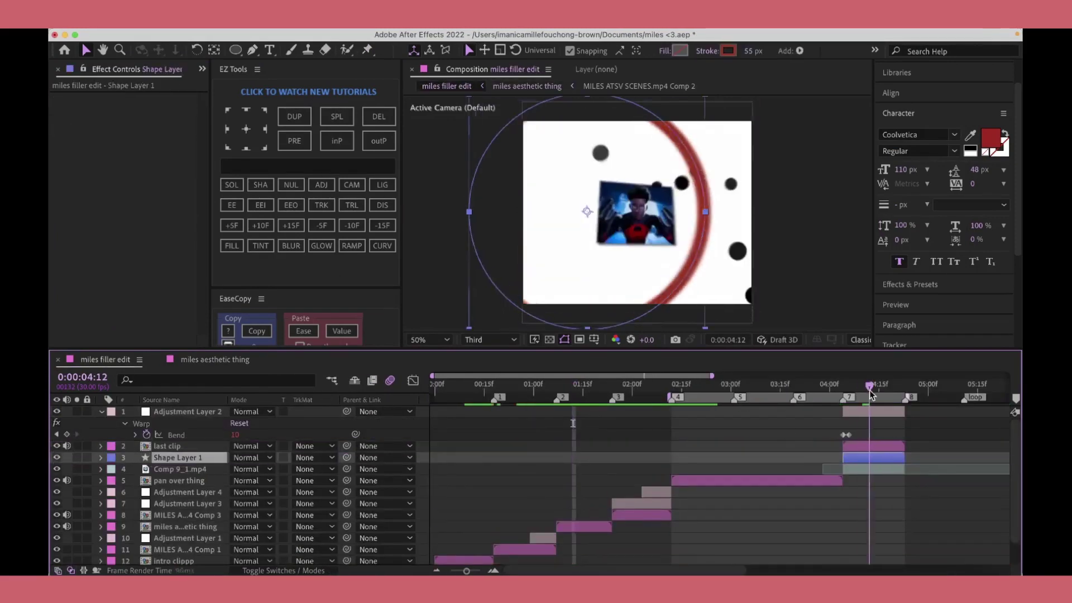
Step: Make the ring's stroke blue and add Scale keyframes so it grows
{"action": "left_click", "coordinate": [728, 50]}
{"action": "left_click", "coordinate": [277, 244]}
{"action": "left_click", "coordinate": [447, 194]}
{"action": "key", "text": "s"}
{"action": "key", "text": "Page_Up"}
{"action": "key", "text": "Page_Up"}
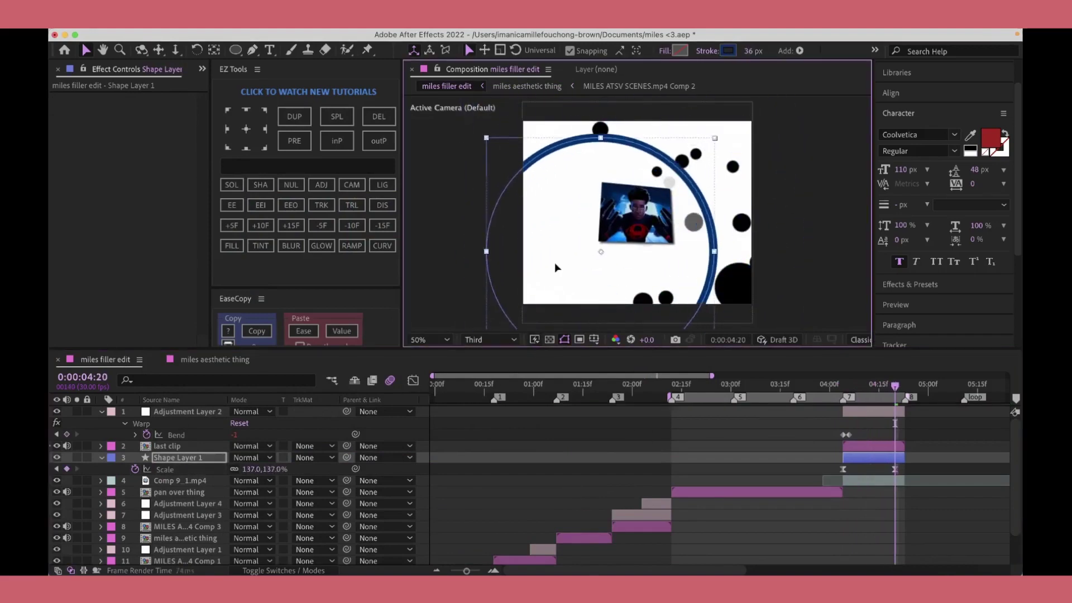
{"action": "key", "text": "shift+F3"}
{"action": "key", "text": "j"}
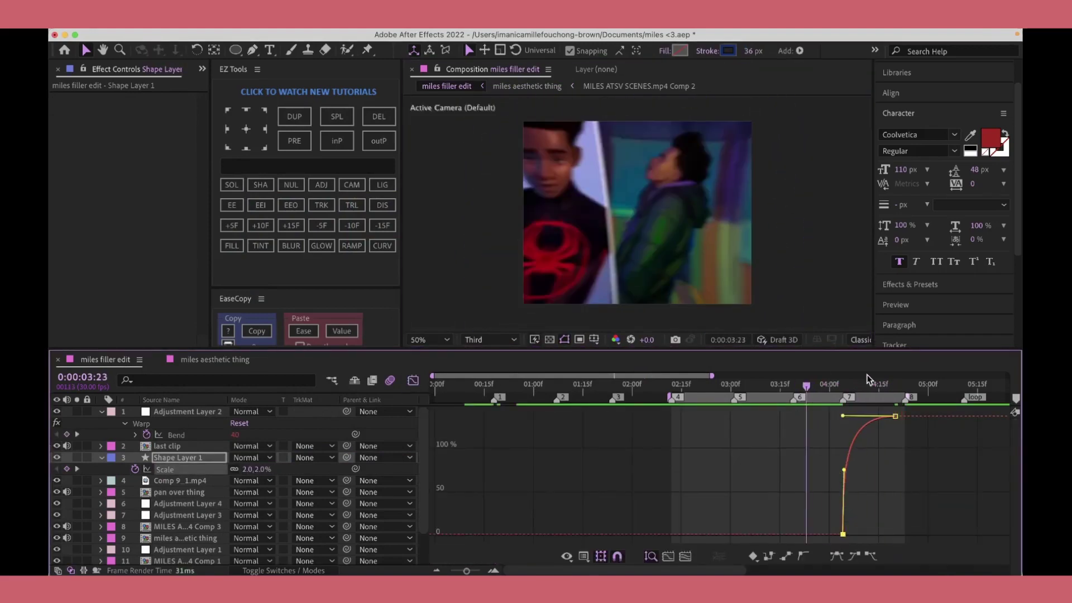
Step: Keyframe the ring's Stroke Width from 04:04 so the stroke thins as it grows
{"action": "key", "text": "shift+F3"}
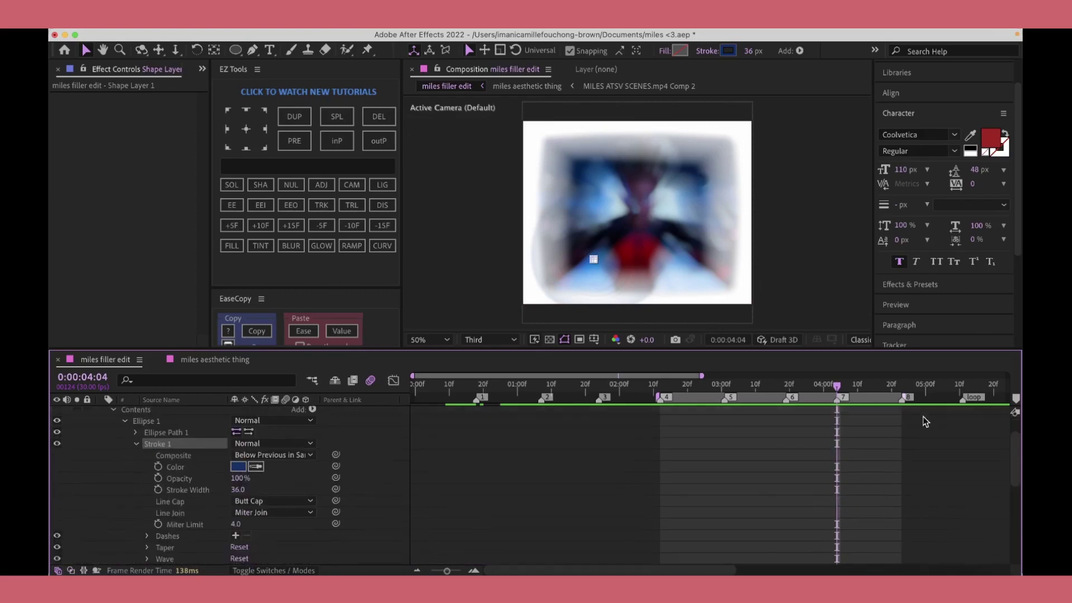
{"action": "left_click_drag", "start_coordinate": [874, 490], "coordinate": [881, 490]}
{"action": "key", "text": "j"}
{"action": "left_click_drag", "start_coordinate": [238, 489], "coordinate": [262, 489]}
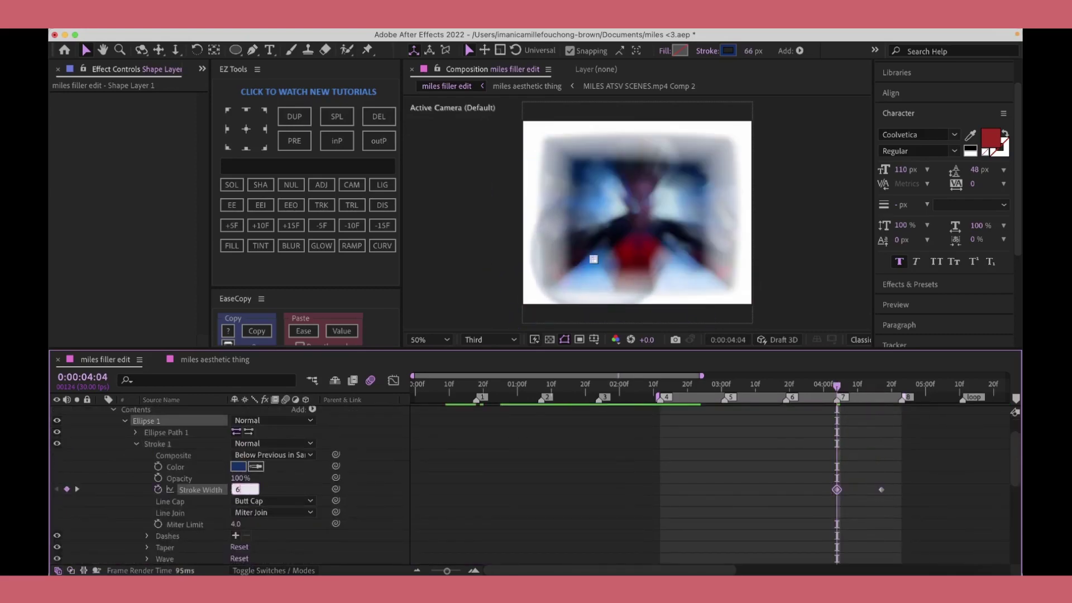
{"action": "left_click", "coordinate": [846, 388]}
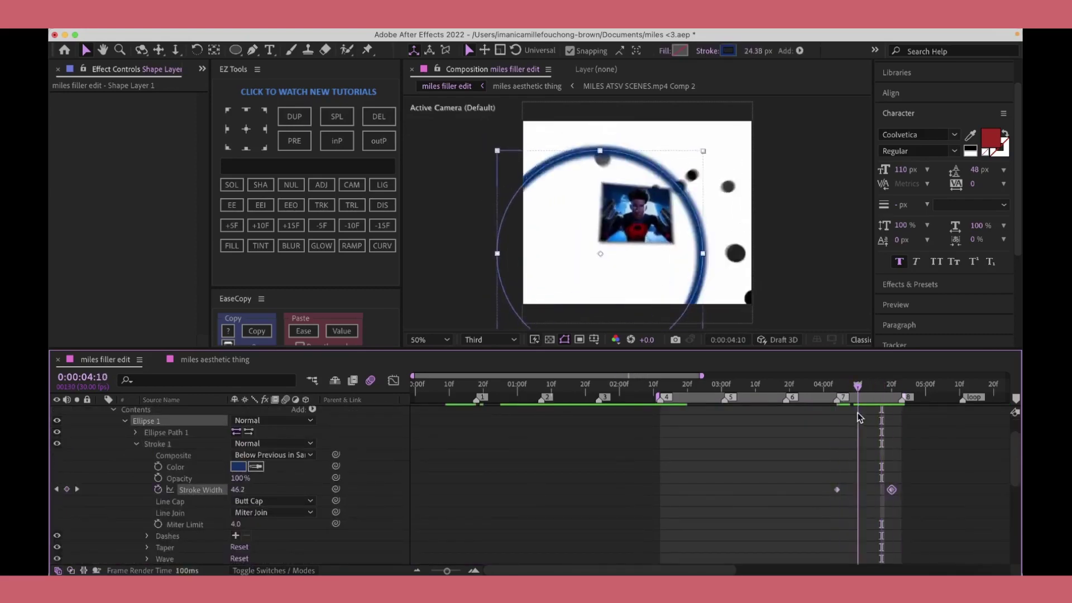
{"action": "left_click_drag", "start_coordinate": [858, 388], "coordinate": [896, 393]}
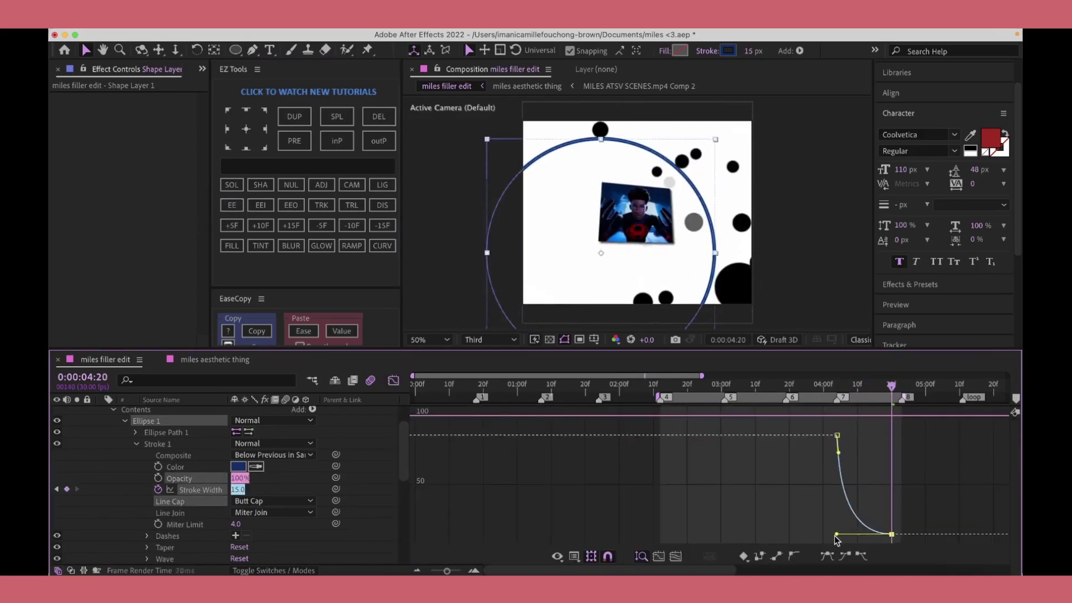
{"action": "key", "text": "shift+F3"}
{"action": "left_click", "coordinate": [769, 385]}
{"action": "left_click", "coordinate": [862, 385]}
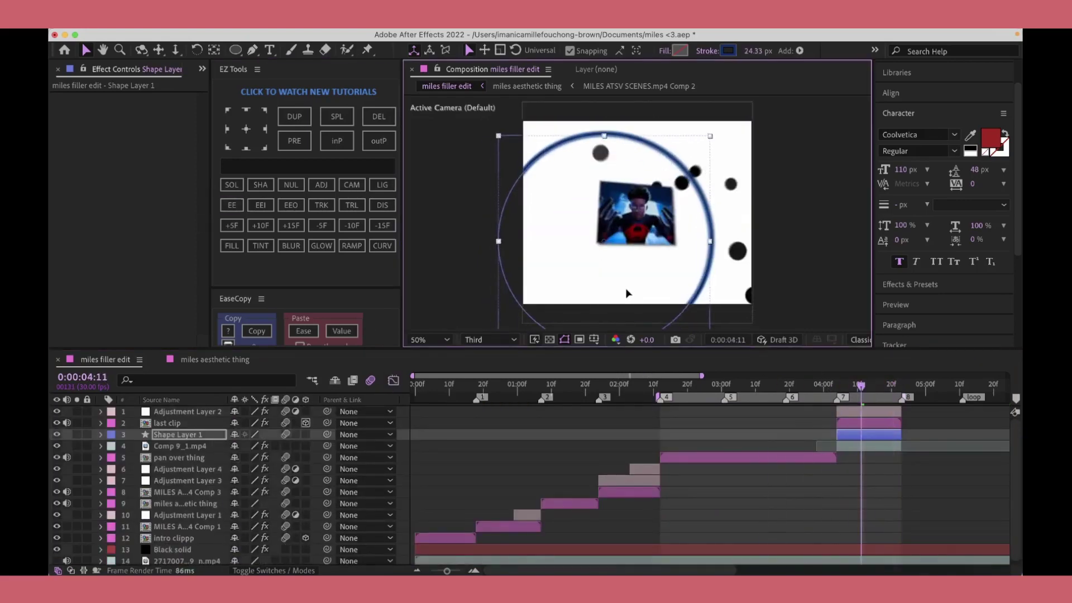
Step: Map the inverted clip's Tint blacks to light blue and preview around 04:13
{"action": "left_click", "coordinate": [881, 386]}
{"action": "left_click", "coordinate": [179, 445]}
{"action": "left_click", "coordinate": [146, 143]}
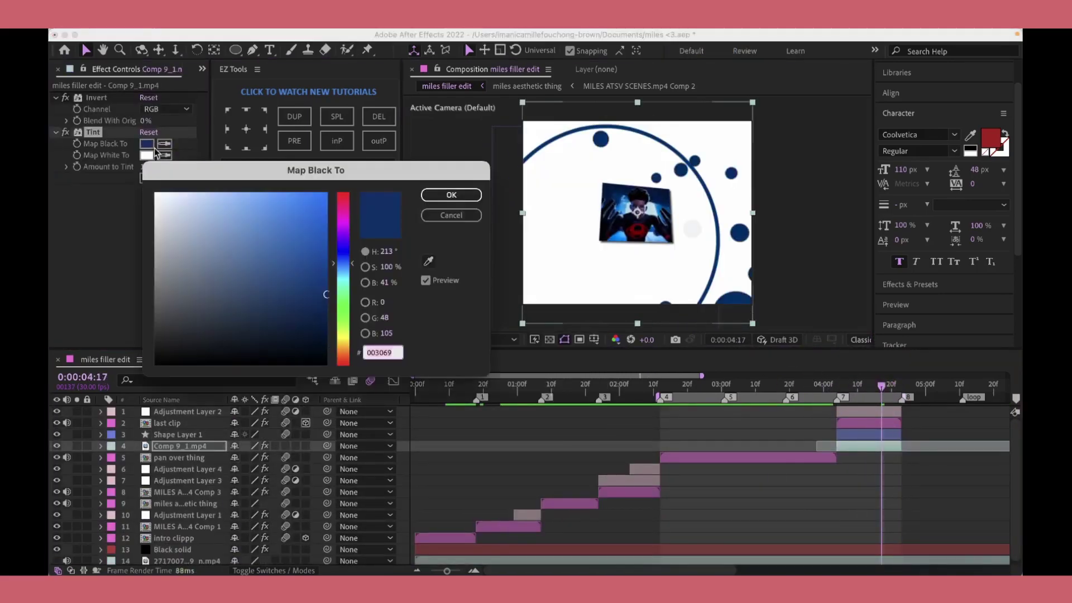
{"action": "left_click_drag", "start_coordinate": [187, 206], "coordinate": [268, 191]}
{"action": "left_click", "coordinate": [451, 195]}
{"action": "left_click", "coordinate": [868, 386]}
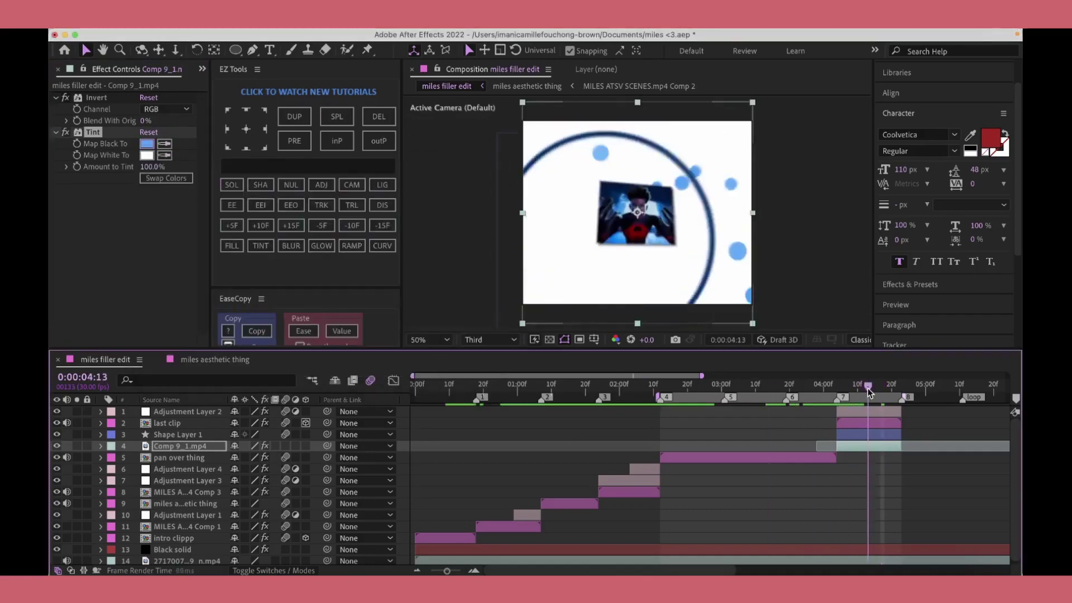
{"action": "left_click_drag", "start_coordinate": [878, 387], "coordinate": [902, 386]}
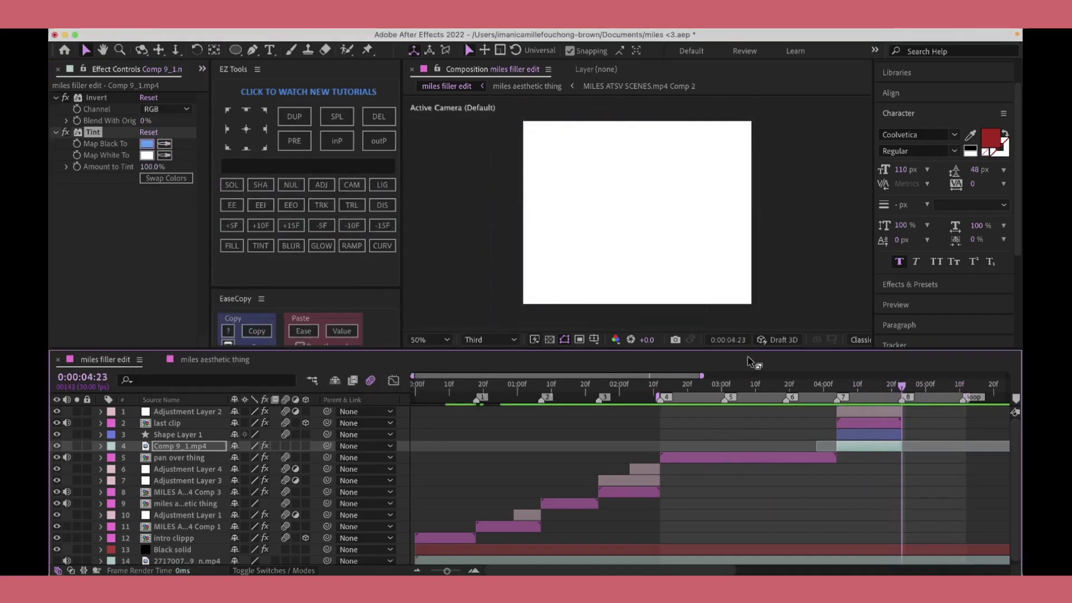
{"action": "key", "text": "super+alt+shift+t"}
{"action": "type", "text": "edited by skittle.edits"}
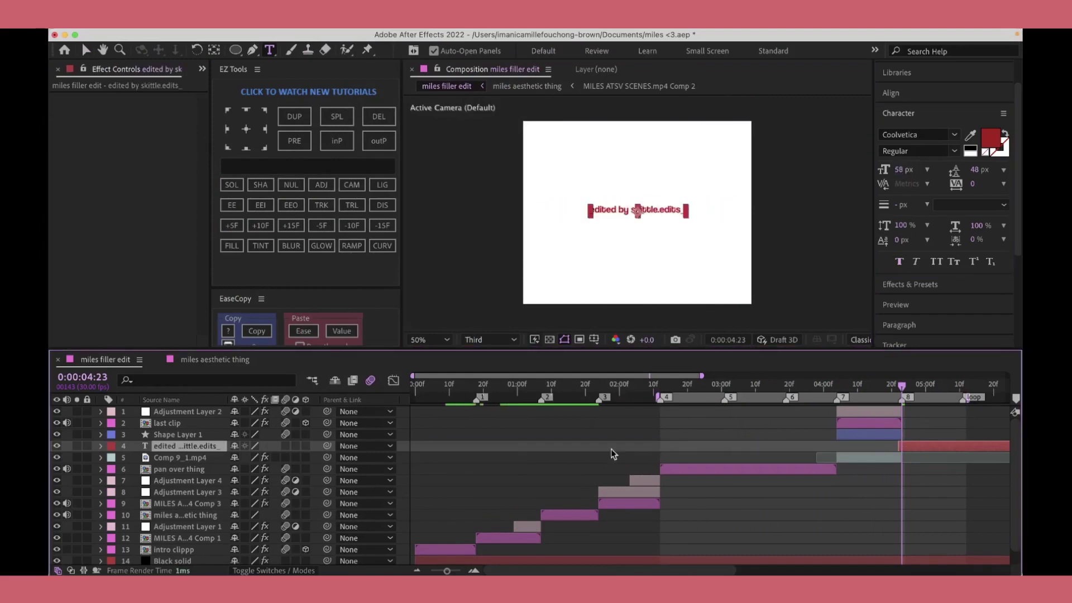
Step: Move the 'edited by' credit to the top layer and add a Drop Shadow
{"action": "key", "text": "super+shift+bracketright"}
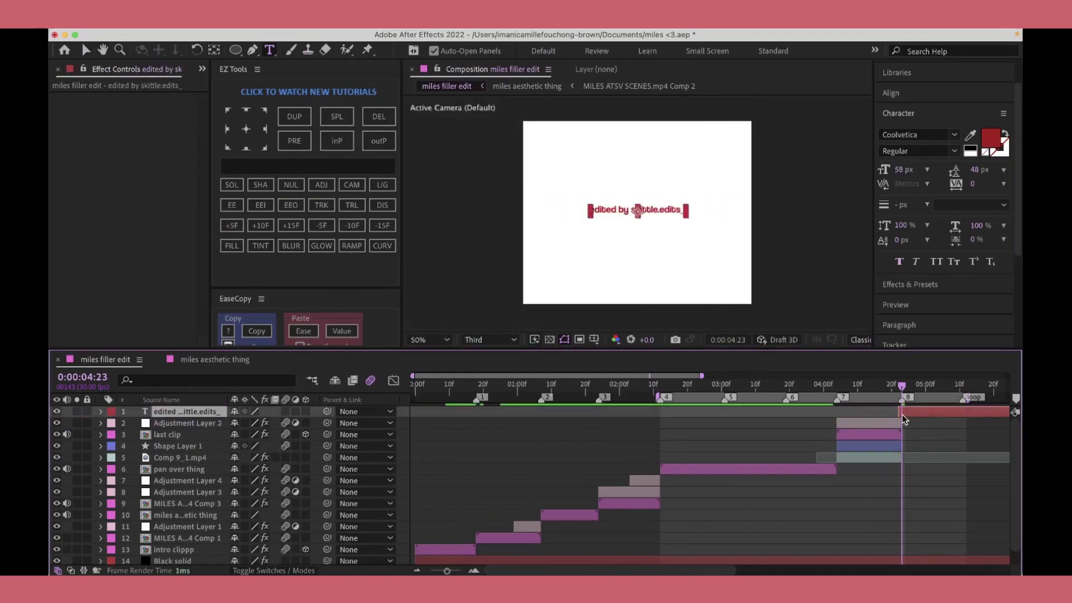
{"action": "left_click_drag", "start_coordinate": [962, 386], "coordinate": [877, 386]}
{"action": "scroll", "coordinate": [616, 393], "scroll_direction": "down", "scroll_amount": 1}
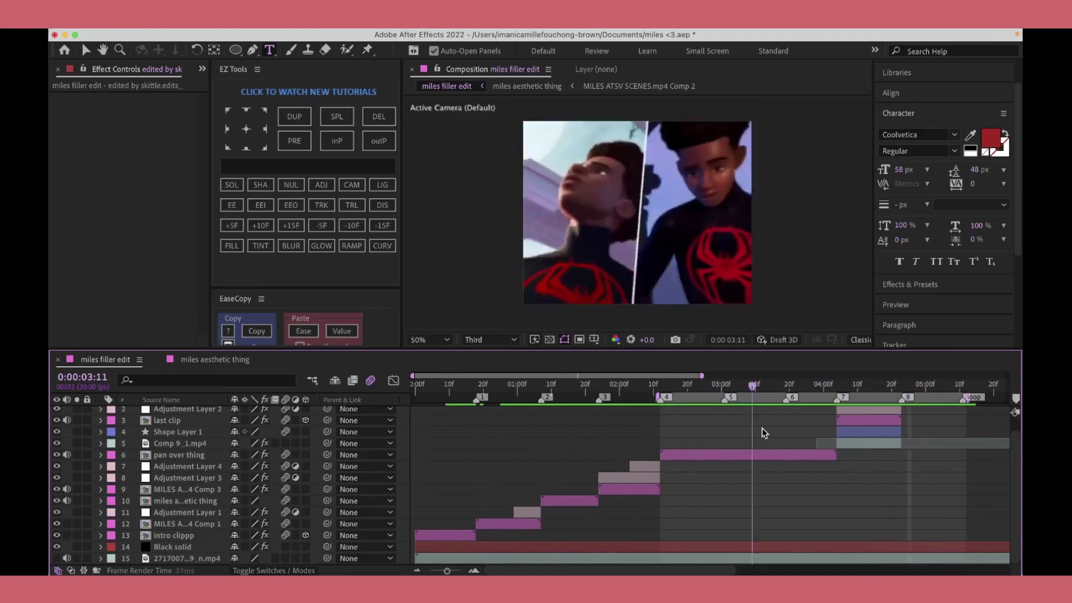
{"action": "scroll", "coordinate": [223, 474], "scroll_direction": "up", "scroll_amount": 1}
{"action": "type", "text": "vdrop shadow"}
{"action": "key", "text": "Return"}
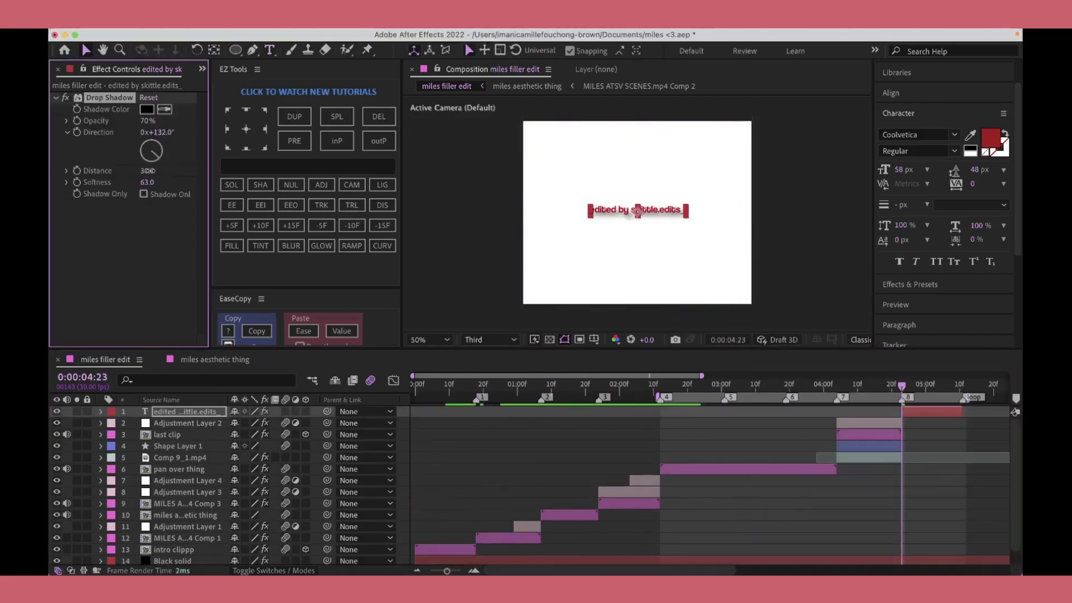
Step: Add Turbulent Displace to the credit and preview the edit from 00:18
{"action": "key", "text": "ctrl+space"}
{"action": "type", "text": "turbulent displace"}
{"action": "key", "text": "Return"}
{"action": "left_click_drag", "start_coordinate": [887, 391], "coordinate": [476, 450]}
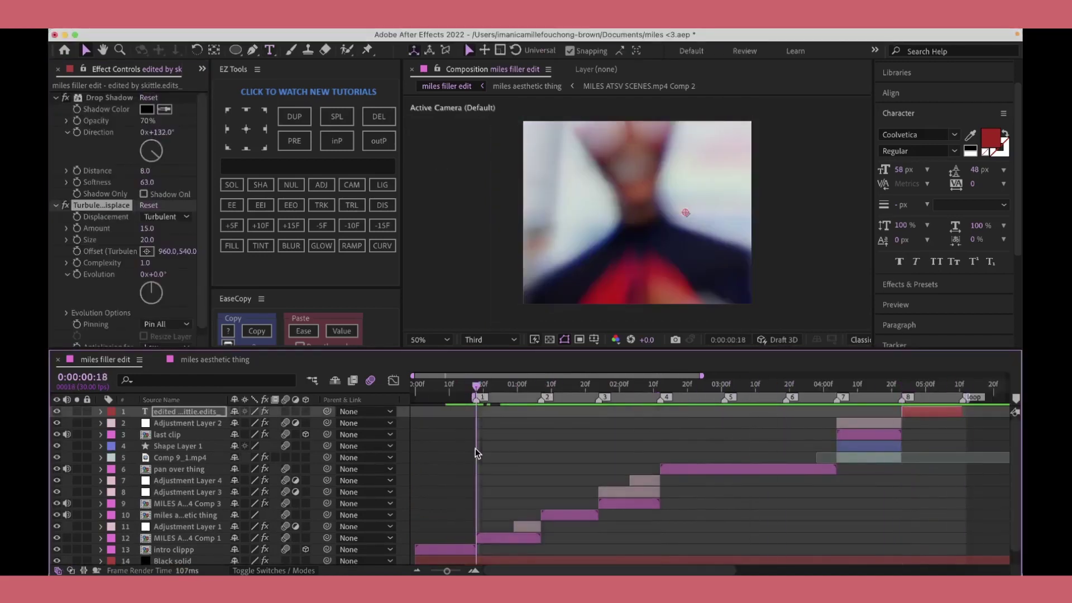
{"action": "key", "text": "space"}
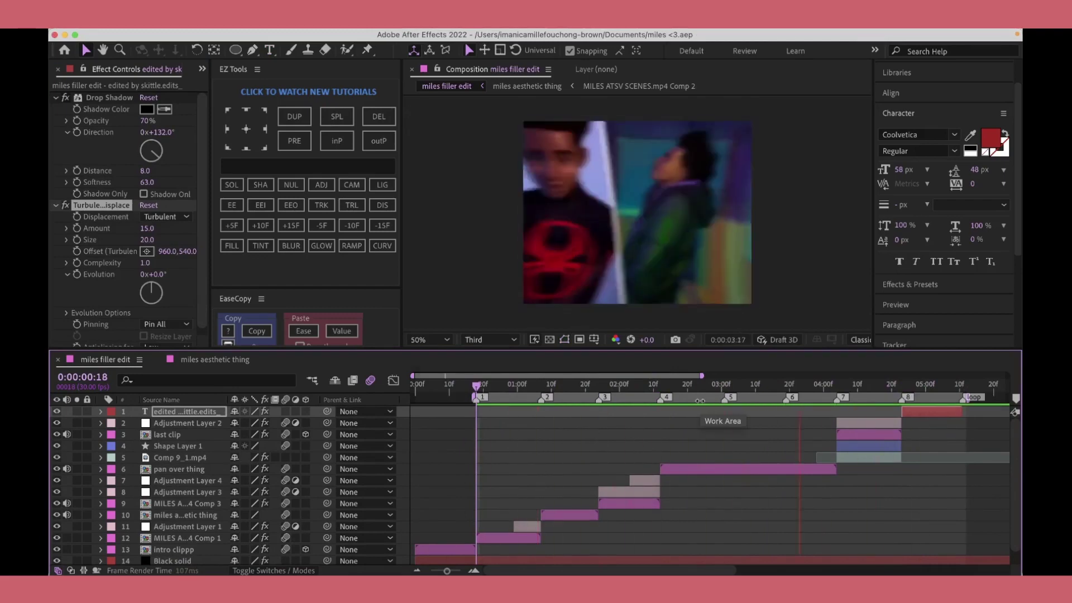
{"action": "left_click", "coordinate": [902, 387]}
{"action": "key", "text": "super+y"}
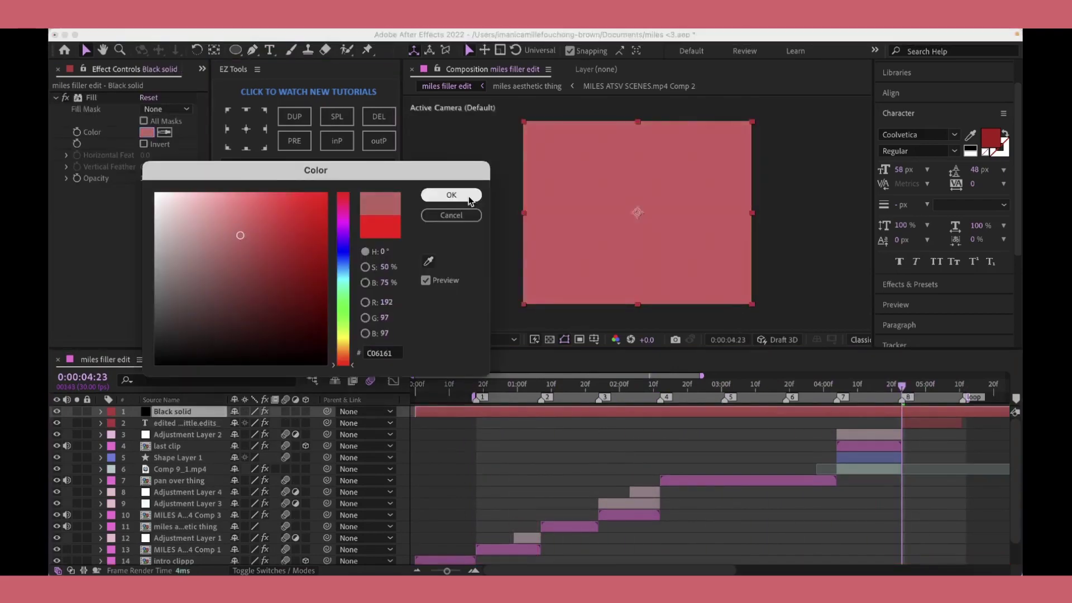
Step: Trim the new solid to the credit's duration and apply Gradient Ramp
{"action": "key", "text": "Return"}
{"action": "left_click_drag", "start_coordinate": [1010, 423], "coordinate": [962, 422]}
{"action": "key", "text": "ctrl+space"}
{"action": "type", "text": "gr"}
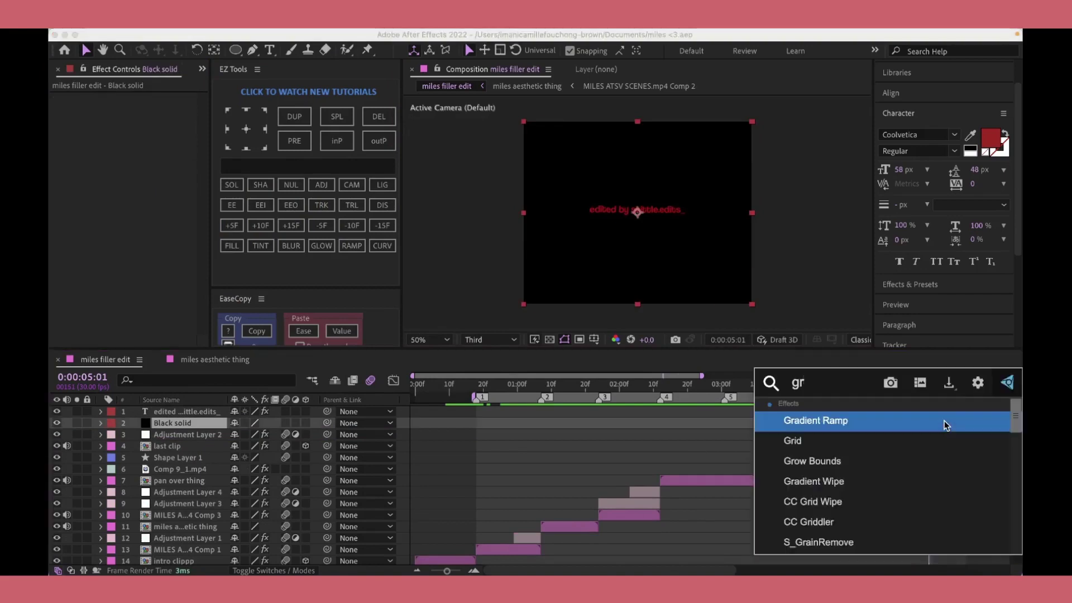
{"action": "key", "text": "Return"}
Step: Set the gradient's start colour to pink and its end colour to blue
{"action": "left_click", "coordinate": [147, 121]}
{"action": "left_click", "coordinate": [244, 233]}
{"action": "left_click", "coordinate": [441, 195]}
{"action": "left_click", "coordinate": [146, 144]}
{"action": "left_click", "coordinate": [299, 268]}
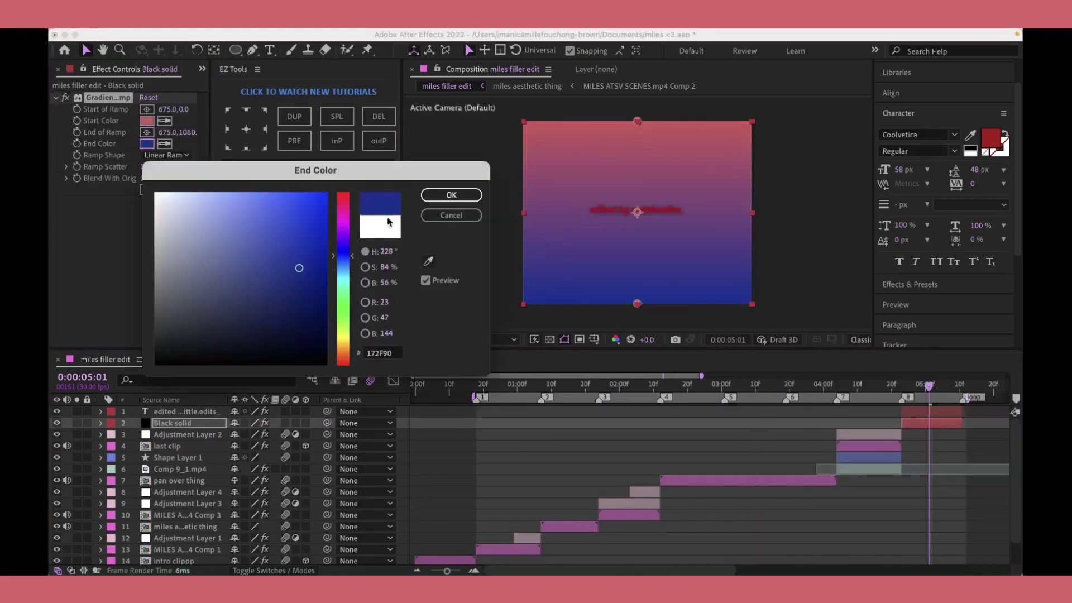
{"action": "left_click", "coordinate": [451, 195]}
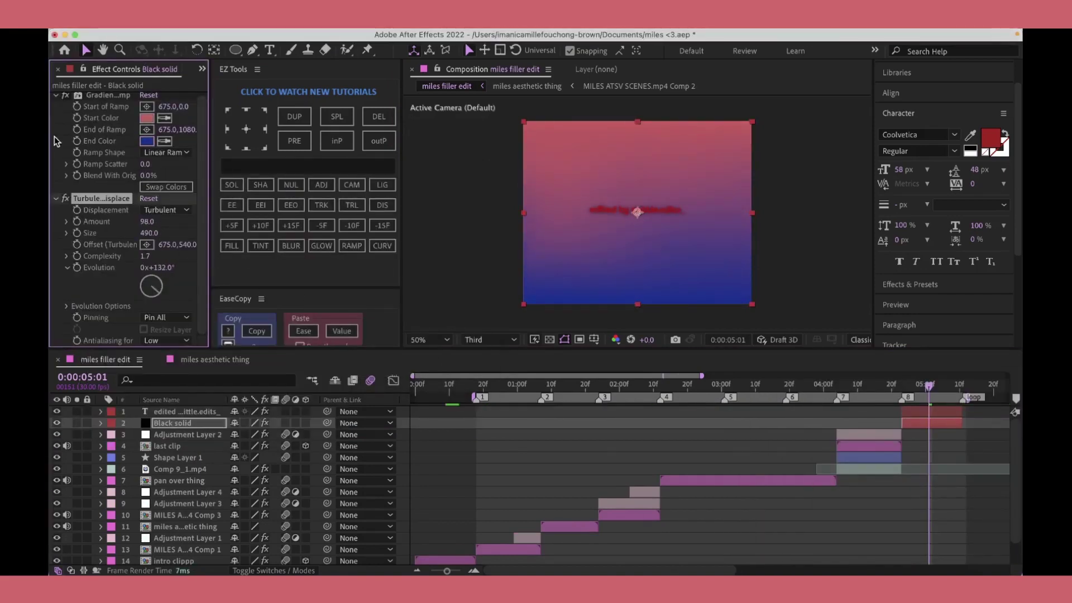
Step: Add Motion Tile to the solid and place Turbulent Displace after it
{"action": "key", "text": "ctrl+space"}
{"action": "type", "text": "motion t"}
{"action": "key", "text": "Return"}
{"action": "left_click_drag", "start_coordinate": [103, 102], "coordinate": [153, 130]}
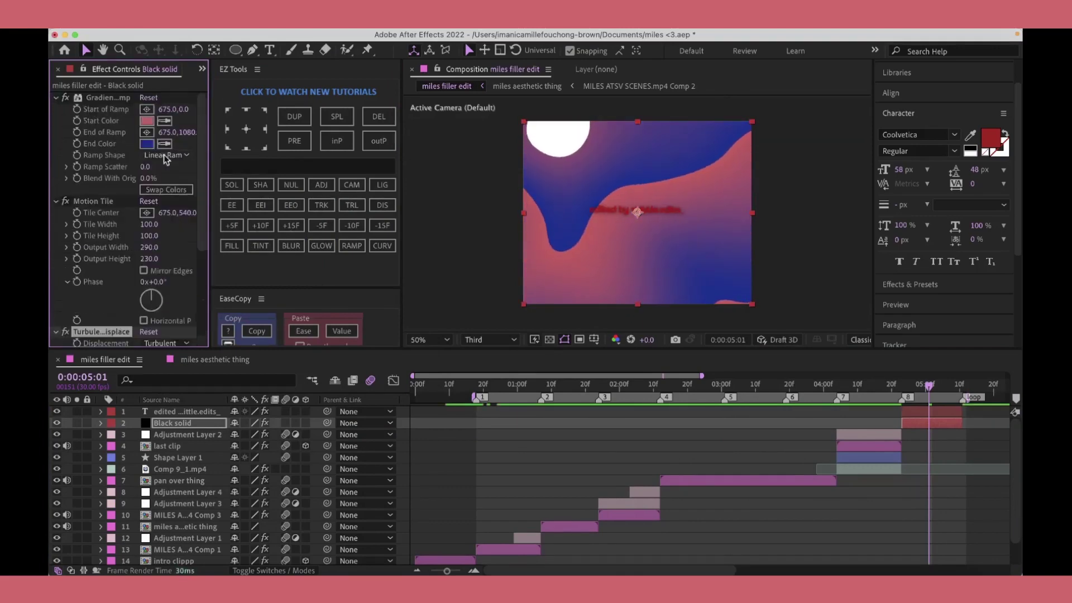
Step: Change the gradient's end colour to dark red, keeping the pink start colour
{"action": "left_click", "coordinate": [147, 144]}
{"action": "left_click_drag", "start_coordinate": [258, 223], "coordinate": [322, 368]}
{"action": "left_click", "coordinate": [442, 194]}
{"action": "left_click", "coordinate": [147, 120]}
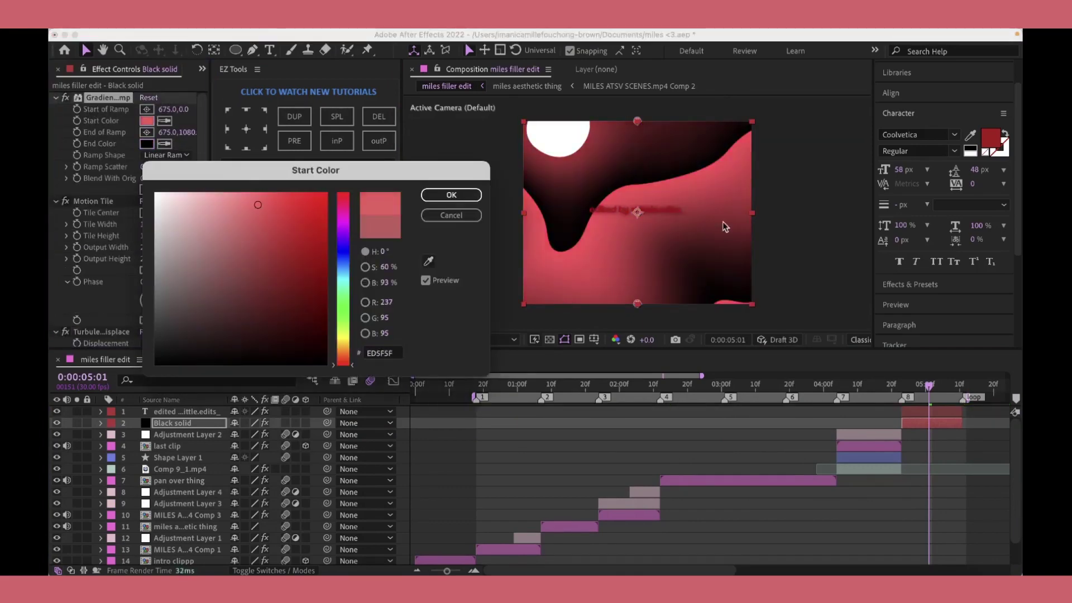
{"action": "left_click", "coordinate": [451, 195]}
{"action": "left_click", "coordinate": [147, 143]}
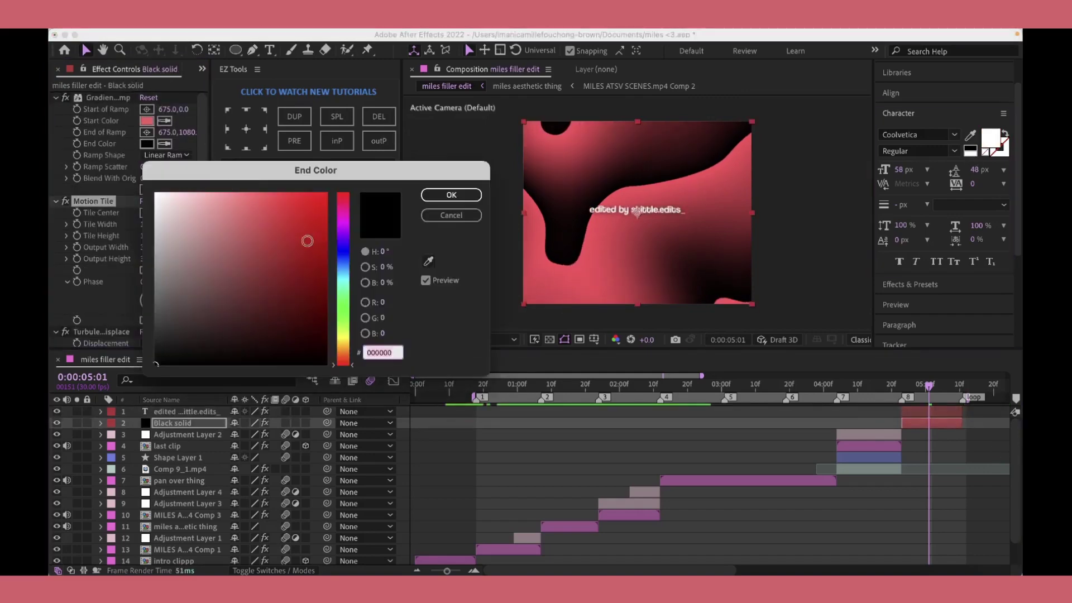
{"action": "left_click", "coordinate": [276, 229]}
{"action": "left_click", "coordinate": [450, 194]}
Step: Increase the displacement Amount, keyframe Turbulent Displace Evolution, and preview at 04:23
{"action": "left_click", "coordinate": [55, 201]}
{"action": "left_click_drag", "start_coordinate": [149, 235], "coordinate": [167, 235]}
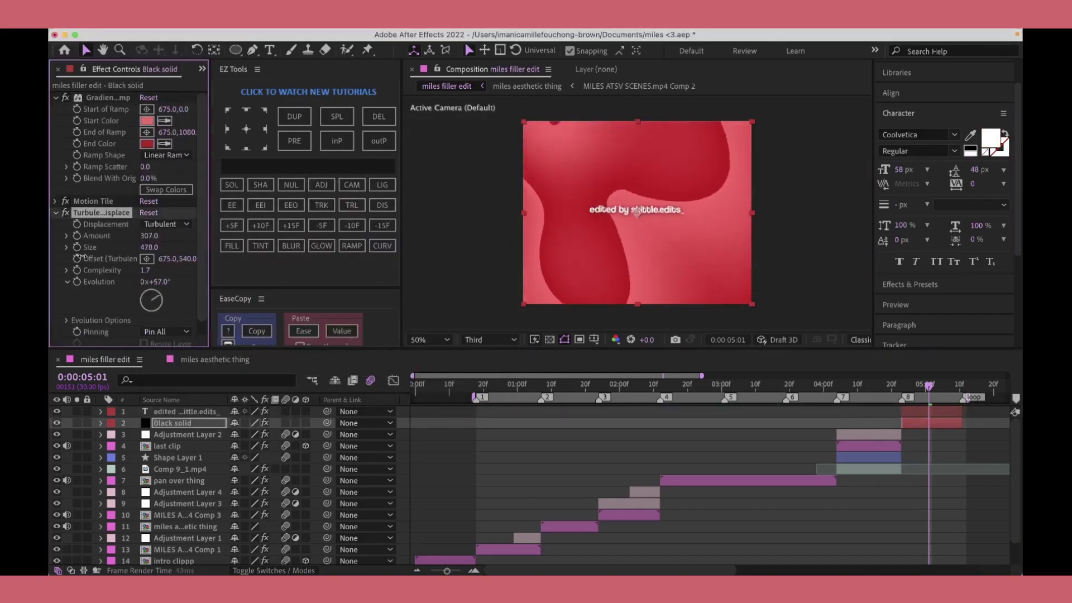
{"action": "left_click_drag", "start_coordinate": [168, 281], "coordinate": [180, 250]}
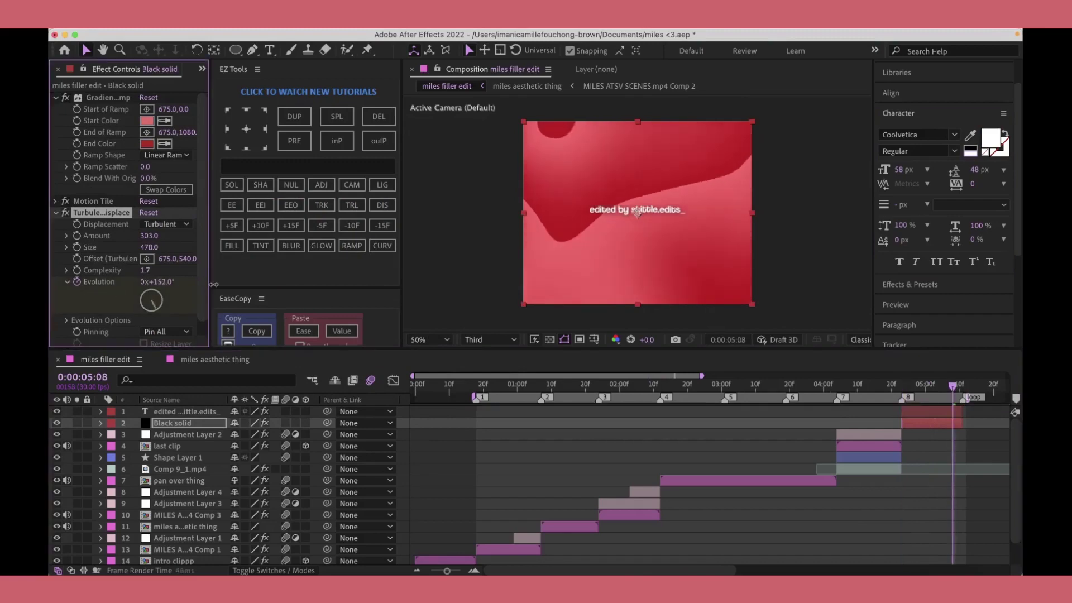
{"action": "left_click", "coordinate": [77, 282]}
{"action": "key", "text": "space"}
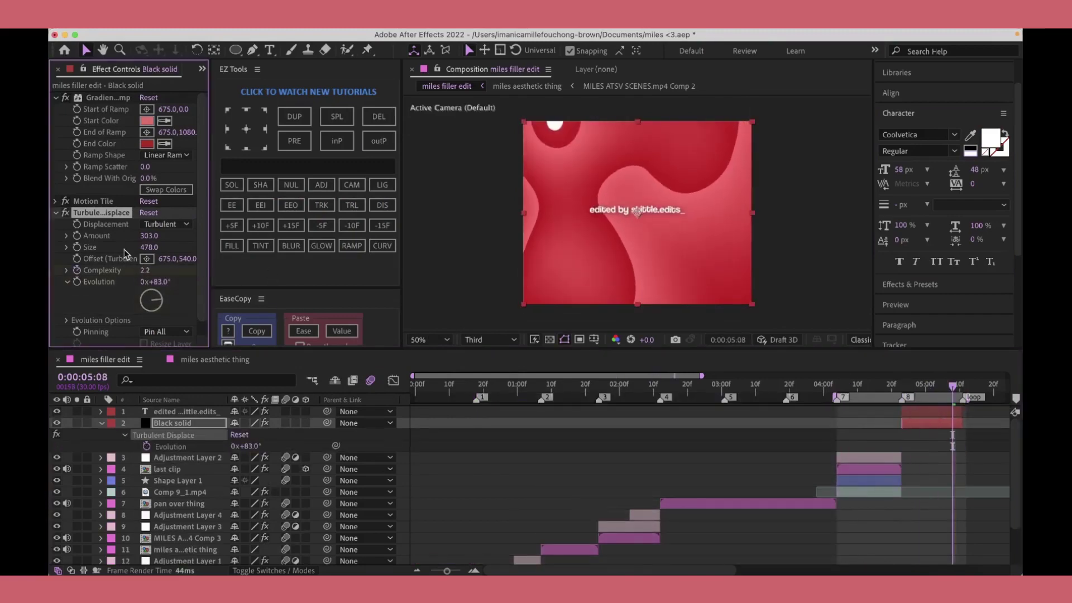
{"action": "left_click", "coordinate": [902, 385]}
{"action": "scroll", "coordinate": [143, 321], "scroll_direction": "down", "scroll_amount": 3}
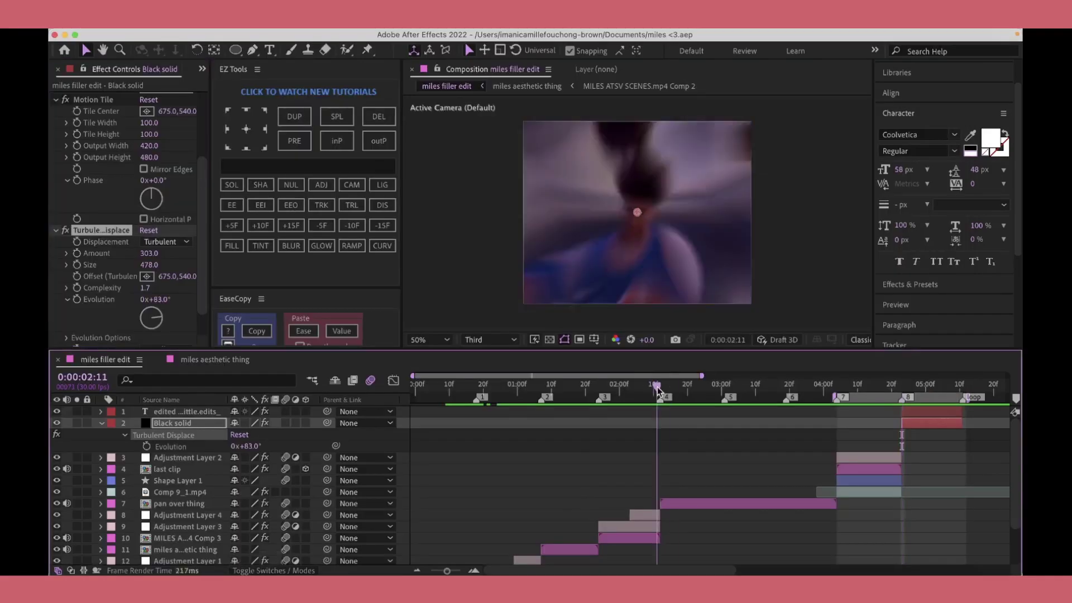
Step: Save the project and apply Drop Shadow to the intro clipp layer via effect search
{"action": "mouse_move", "coordinate": [658, 386]}
{"action": "left_mouse_down"}
{"action": "mouse_move", "coordinate": [711, 399]}
{"action": "mouse_move", "coordinate": [919, 398]}
{"action": "left_mouse_up"}
{"action": "key", "text": "ctrl+s"}
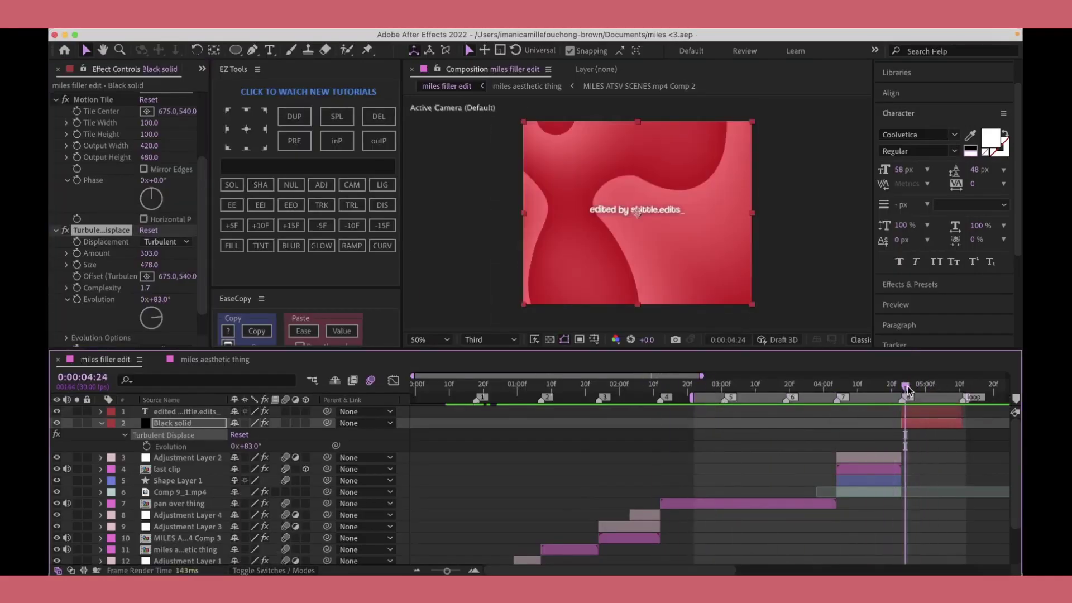
{"action": "key", "text": "Home"}
{"action": "left_click", "coordinate": [451, 537]}
{"action": "key", "text": "ctrl+space"}
{"action": "type", "text": "drpo"}
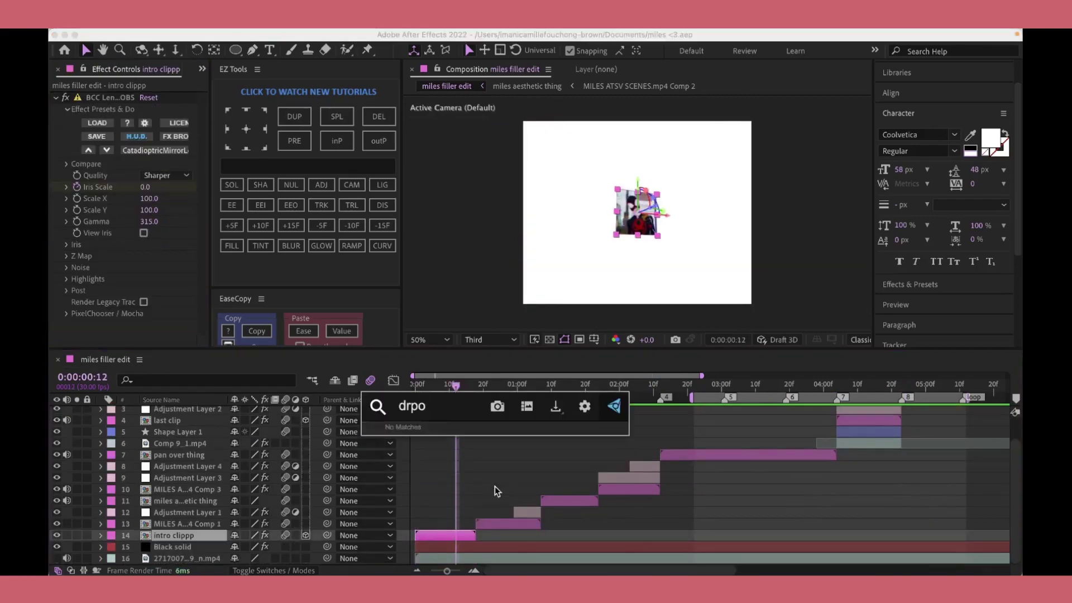
{"action": "key", "text": "BackSpace"}
{"action": "key", "text": "BackSpace"}
{"action": "type", "text": "op"}
{"action": "key", "text": "Return"}
Step: Set the Black solid's Gradient Ramp Start Color to pink at the end card
{"action": "left_click_drag", "start_coordinate": [420, 397], "coordinate": [515, 398]}
{"action": "left_click", "coordinate": [504, 525]}
{"action": "key", "text": "ctrl+space"}
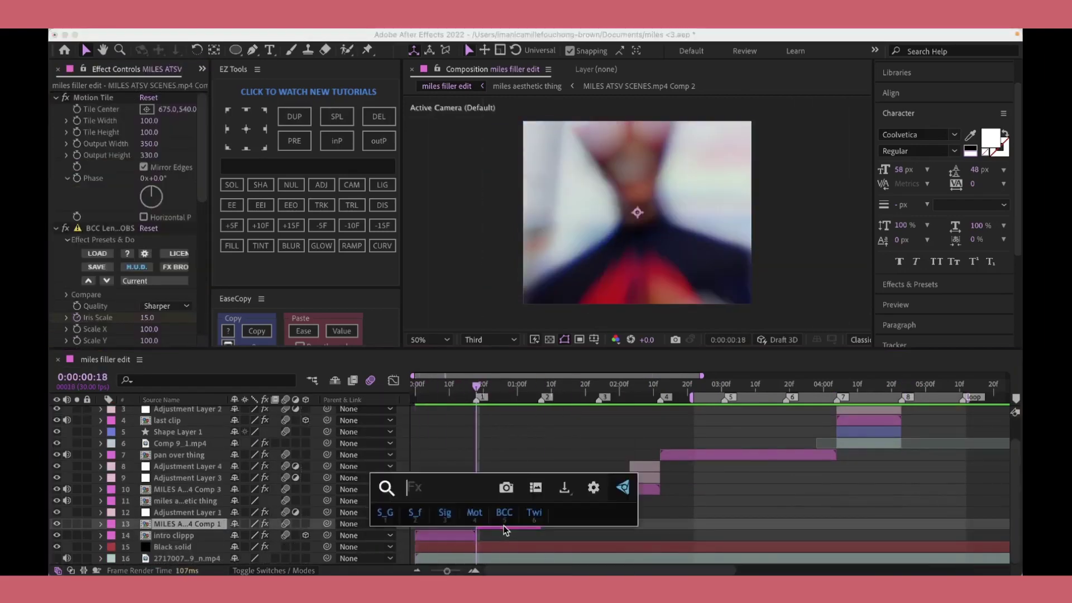
{"action": "key", "text": "Escape"}
{"action": "left_click", "coordinate": [919, 385]}
{"action": "left_click", "coordinate": [932, 423]}
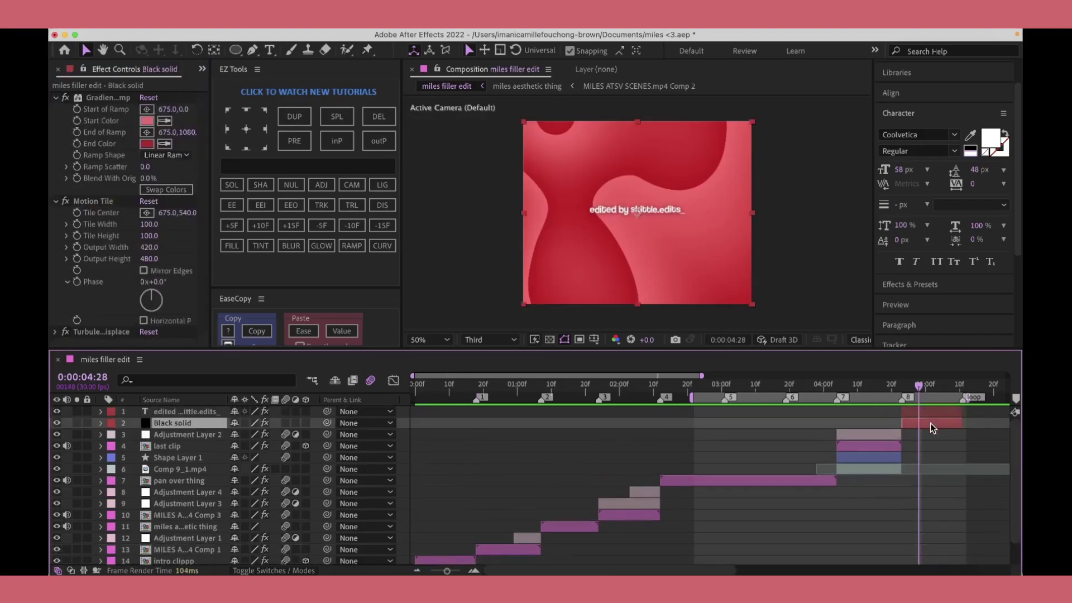
{"action": "left_click", "coordinate": [146, 120]}
{"action": "left_click", "coordinate": [345, 208]}
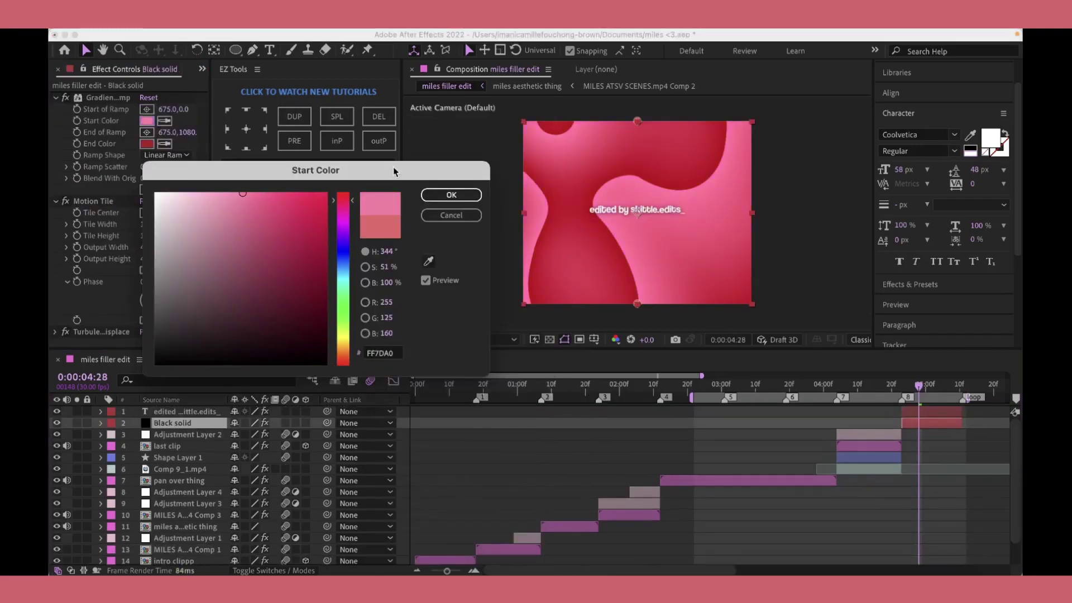
{"action": "key", "text": "Return"}
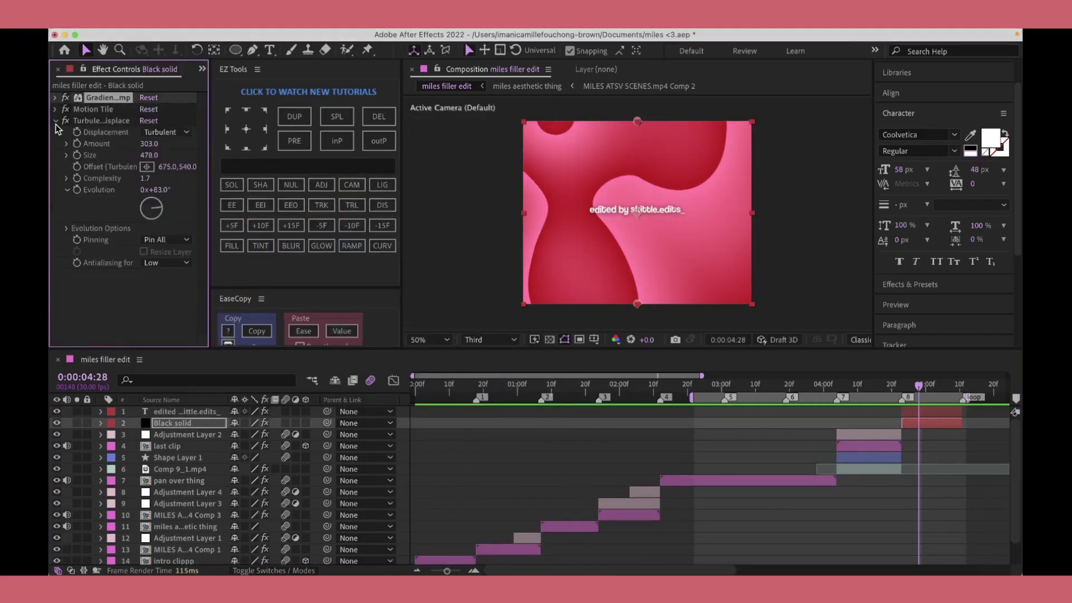
Step: Raise Turbulent Displace to Amount 538, Size 340, Complexity 2.3, with Evolution at 0°
{"action": "mouse_move", "coordinate": [148, 144]}
{"action": "left_mouse_down"}
{"action": "mouse_move", "coordinate": [301, 158]}
{"action": "mouse_move", "coordinate": [61, 152]}
{"action": "left_mouse_up"}
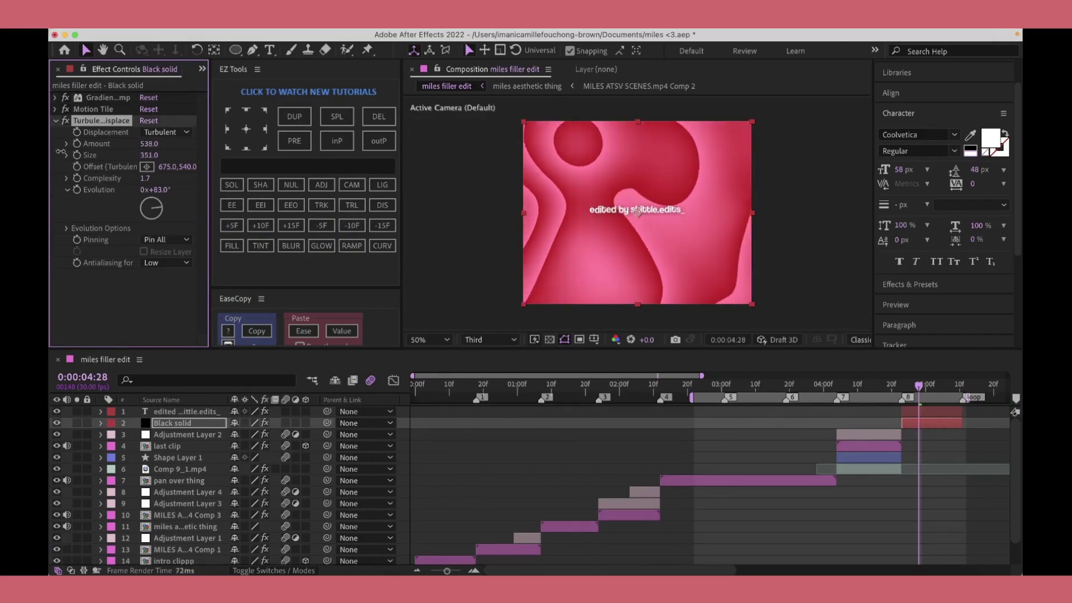
{"action": "left_click_drag", "start_coordinate": [139, 178], "coordinate": [174, 178]}
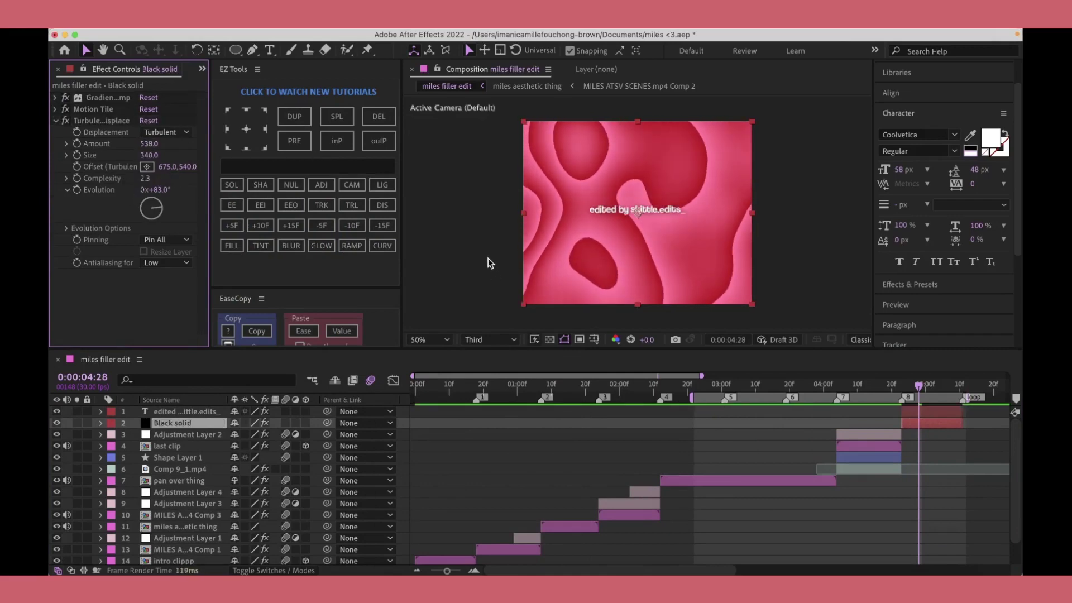
{"action": "left_click_drag", "start_coordinate": [470, 243], "coordinate": [441, 297]}
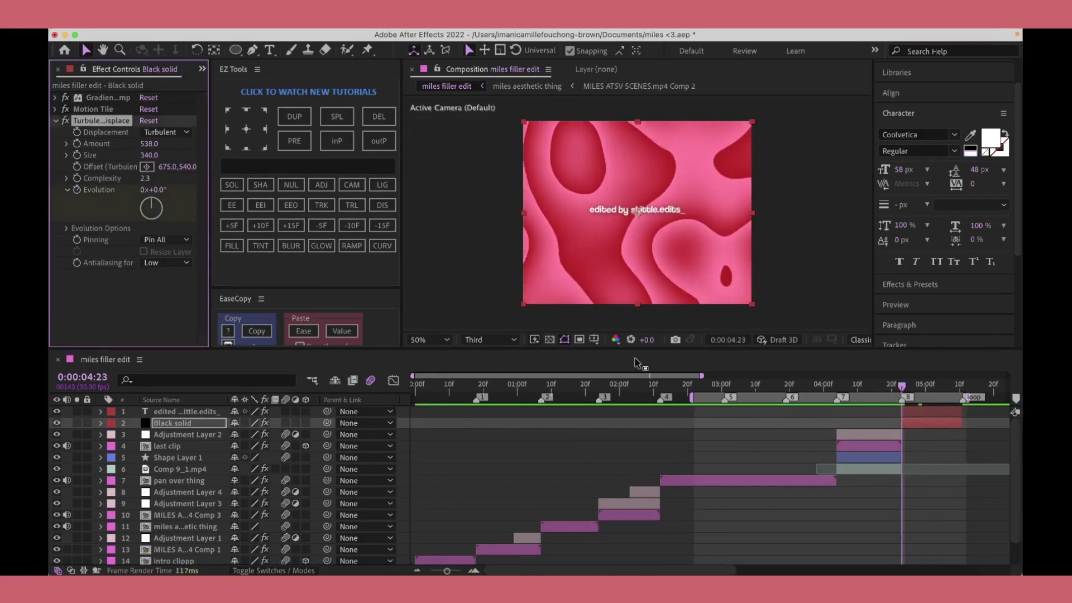
{"action": "key", "text": "u"}
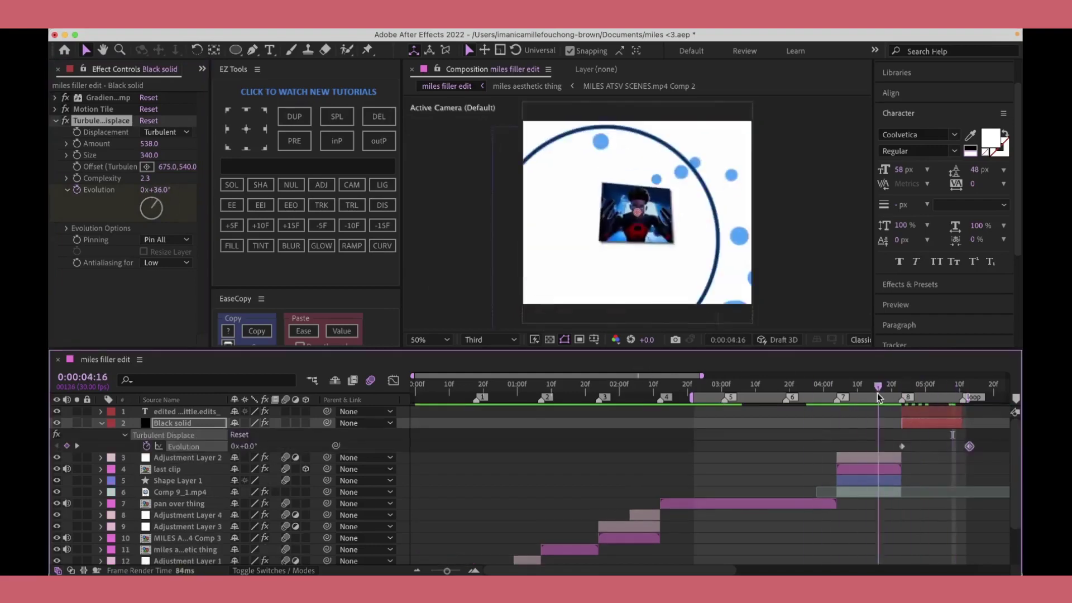
{"action": "left_click_drag", "start_coordinate": [953, 385], "coordinate": [902, 434]}
Step: Undo the pasted warp layer and pre-compose the last-clip layers into Pre-comp 1
{"action": "key", "text": "ctrl+alt+v"}
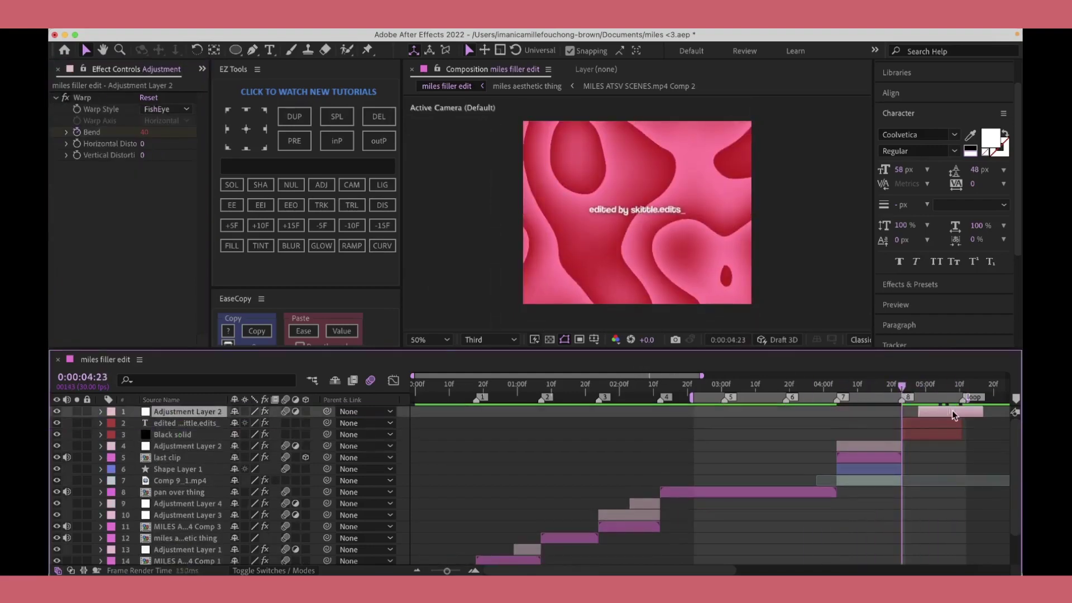
{"action": "key", "text": "ctrl+z"}
{"action": "left_click", "coordinate": [875, 393]}
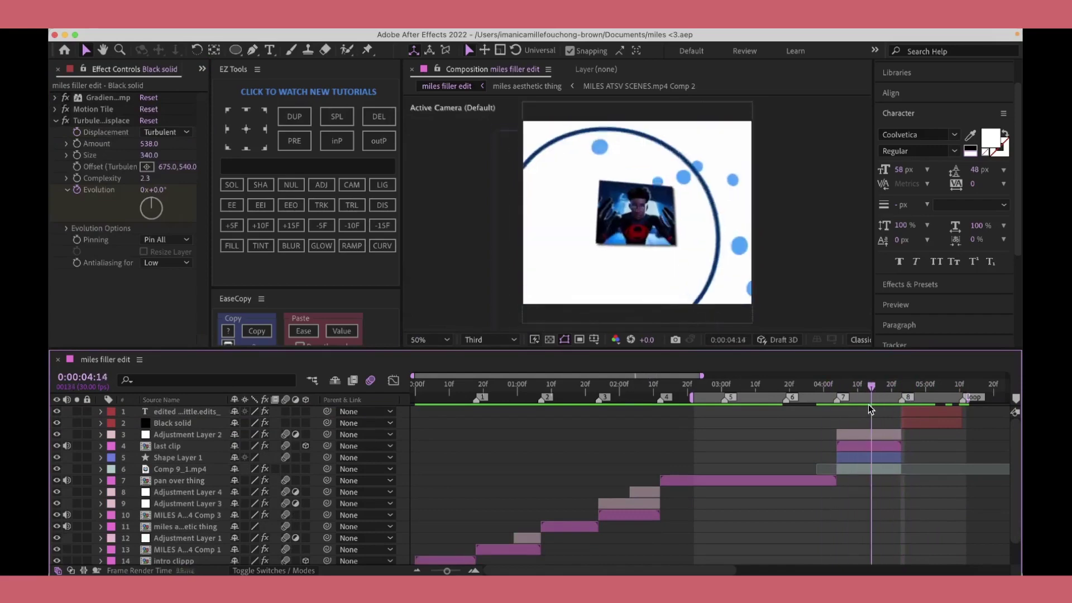
{"action": "right_click", "coordinate": [184, 445]}
{"action": "left_click", "coordinate": [215, 543]}
{"action": "key", "text": "Return"}
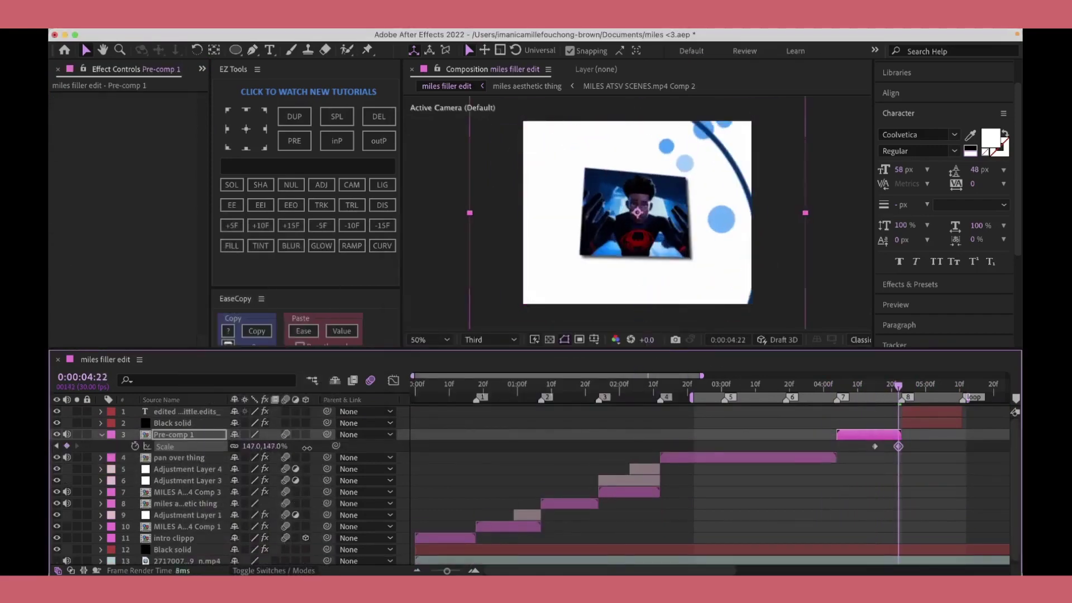
Step: Ease Pre-comp 1's Scale keyframes into a sharp 150% zoom and preview it
{"action": "key", "text": "shift+F3"}
{"action": "left_click_drag", "start_coordinate": [898, 385], "coordinate": [847, 386]}
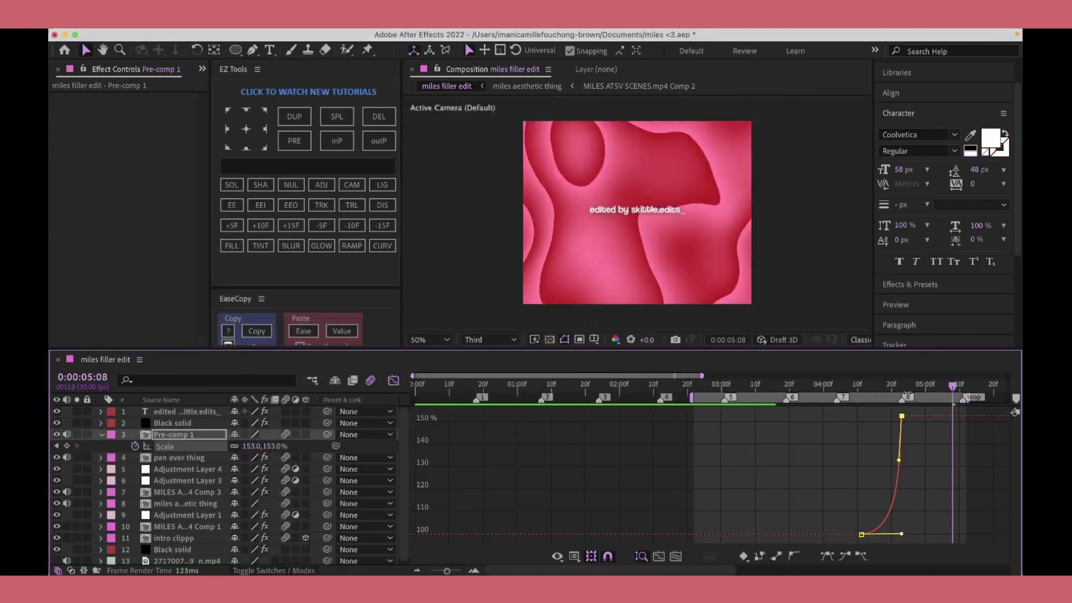
{"action": "left_click", "coordinate": [394, 380]}
{"action": "key", "text": "shift+F3"}
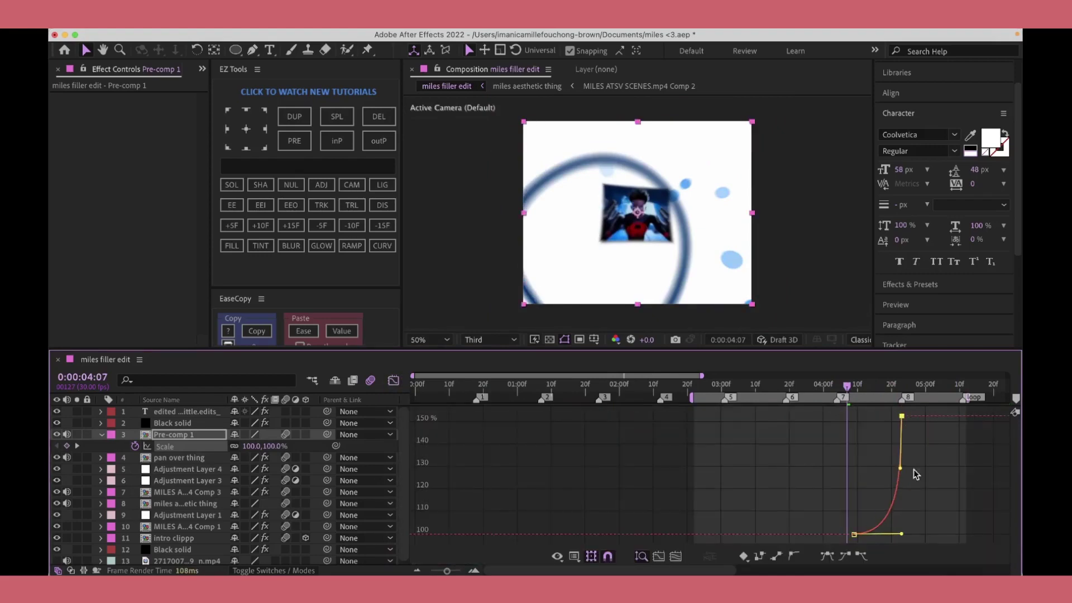
{"action": "key", "text": "space"}
{"action": "key", "text": "shift+F3"}
Step: Add a trimmed adjustment layer with BCC Lens Blur OBS and ease its Iris Scale keyframes earlier
{"action": "key", "text": "ctrl+alt+y"}
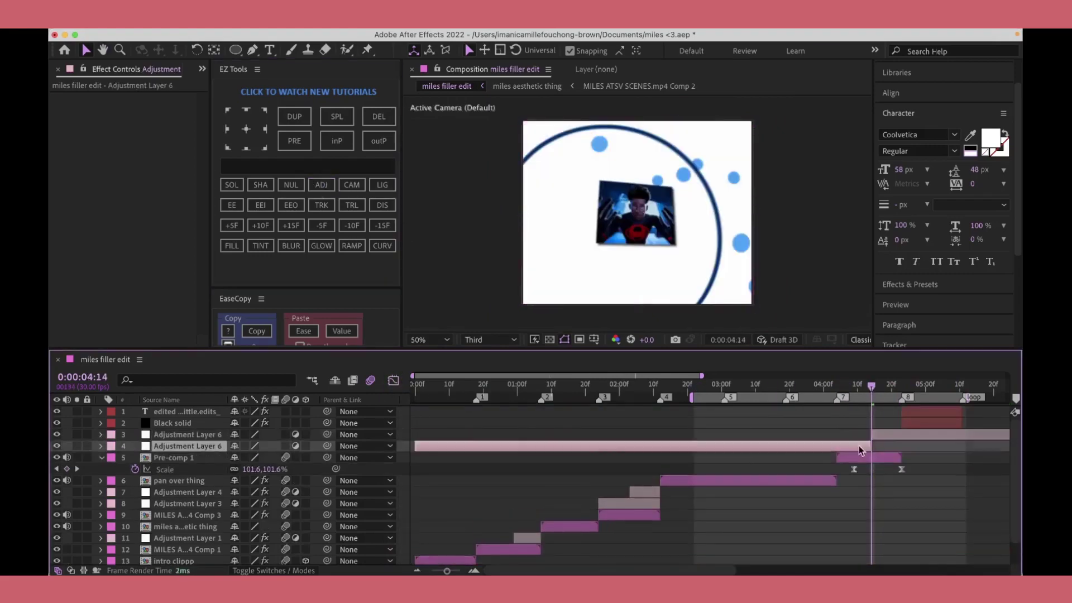
{"action": "key", "text": "alt+bracketleft"}
{"action": "key", "text": "ctrl+space"}
{"action": "type", "text": "lens blur"}
{"action": "key", "text": "Down"}
{"action": "key", "text": "Return"}
{"action": "key", "text": "shift+F3"}
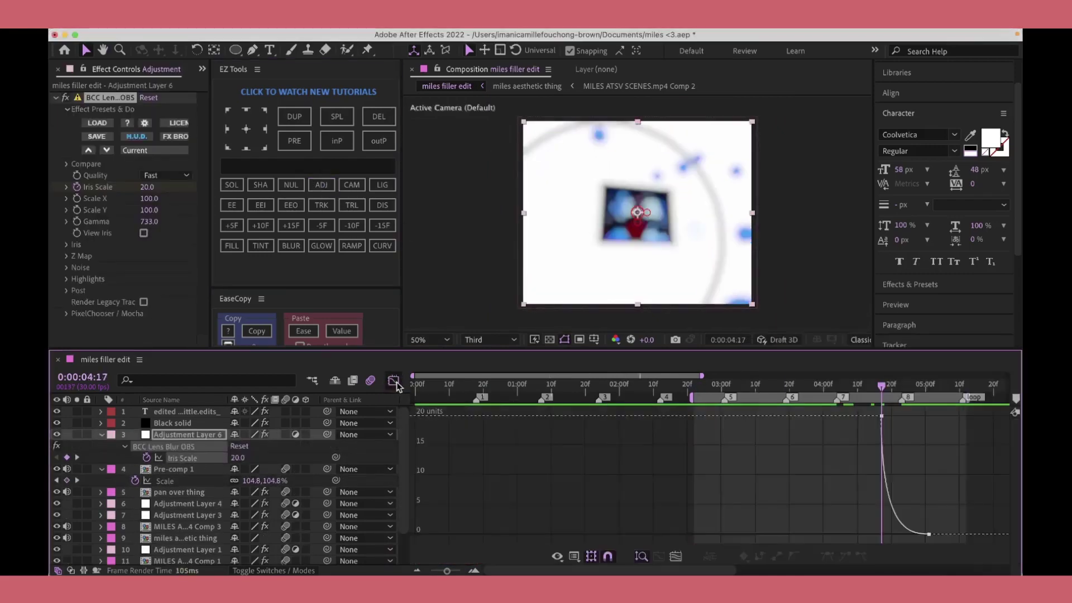
{"action": "key", "text": "shift+F3"}
{"action": "left_click_drag", "start_coordinate": [882, 458], "coordinate": [876, 457]}
{"action": "key", "text": "shift+F3"}
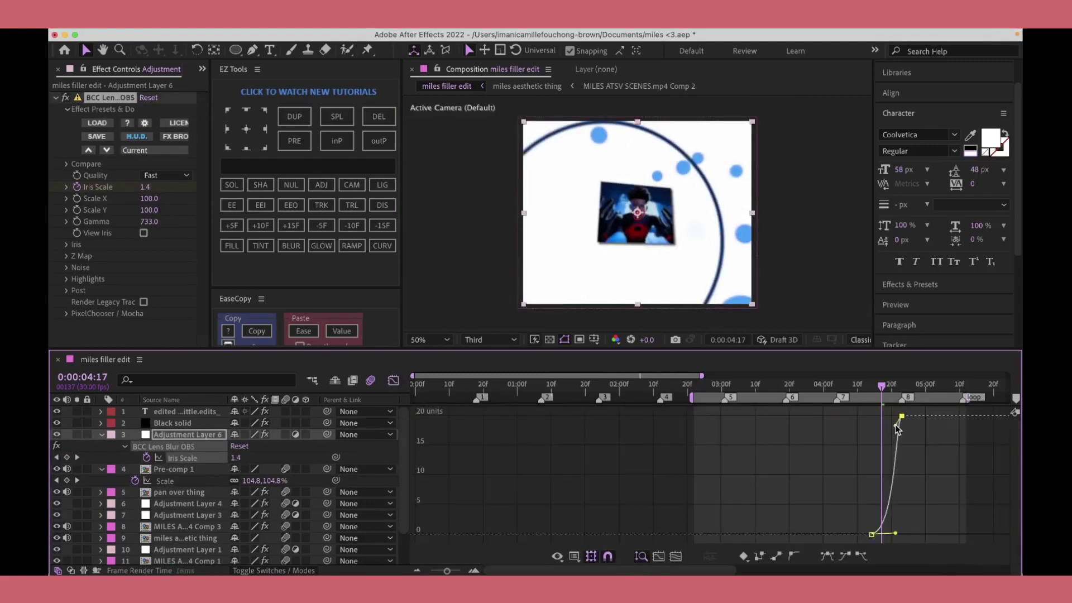
{"action": "key", "text": "o"}
Step: Add another adjustment layer at 0:00:05:11 and trim both its ends
{"action": "key", "text": "shift+F3"}
{"action": "key", "text": "ctrl+alt+y"}
{"action": "key", "text": "alt+bracketleft"}
{"action": "key", "text": "shift+Page_Down"}
{"action": "key", "text": "shift+Page_Down"}
Step: Split off and delete the extra adjustment piece, then apply S_BlurMoves (Shift Y -720) and BCC Lens Blur
{"action": "left_click", "coordinate": [337, 116]}
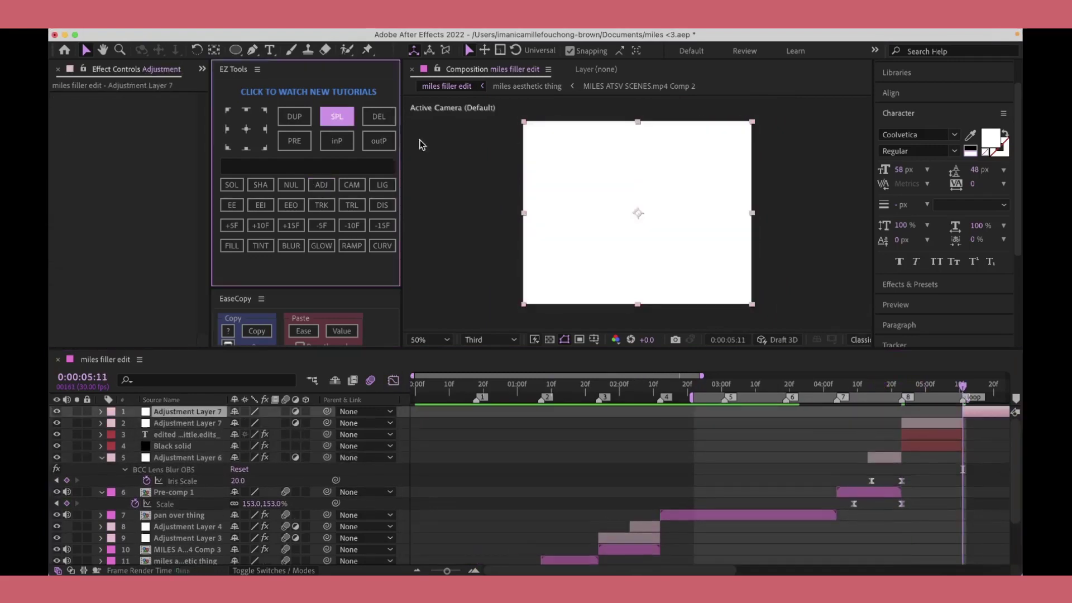
{"action": "key", "text": "Delete"}
{"action": "key", "text": "i"}
{"action": "key", "text": "ctrl+space"}
{"action": "type", "text": "y tw"}
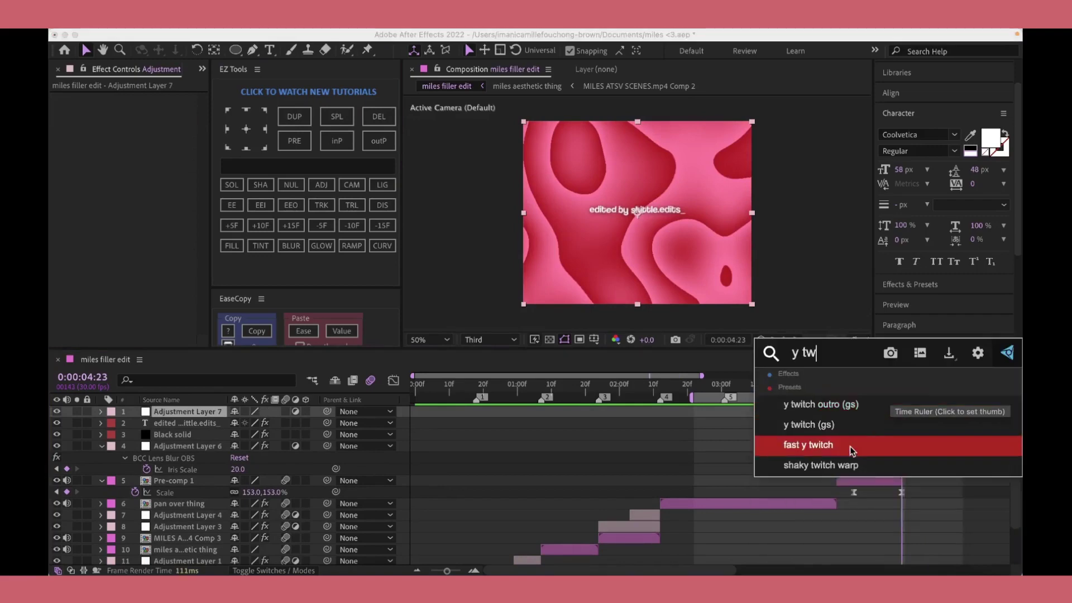
{"action": "left_click", "coordinate": [852, 451]}
{"action": "key", "text": "ctrl+z"}
{"action": "key", "text": "ctrl+z"}
{"action": "key", "text": "ctrl+space"}
{"action": "key", "text": "Return"}
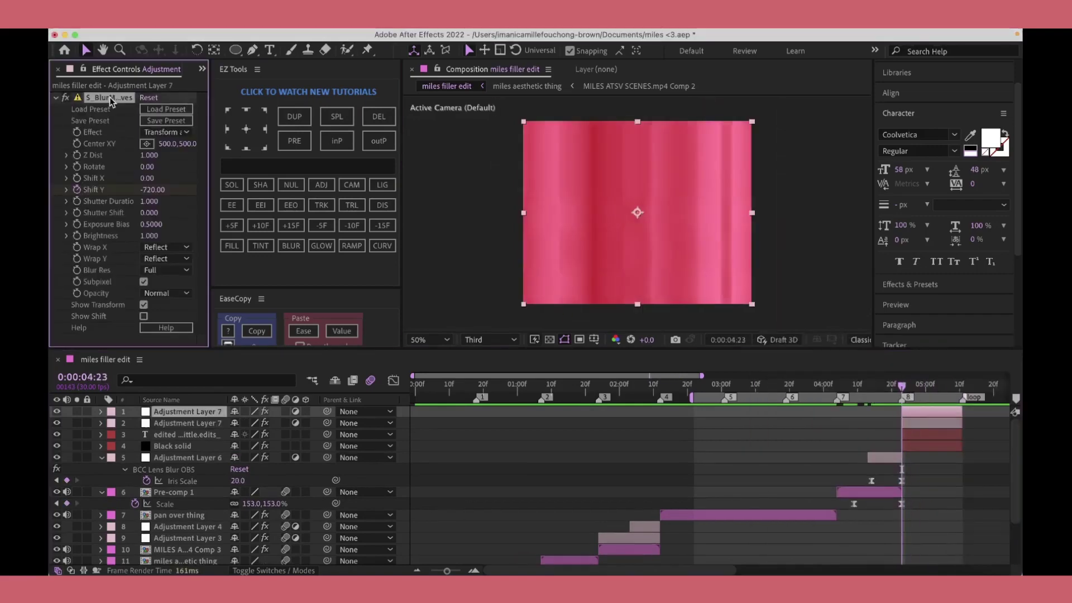
{"action": "key", "text": "ctrl+space"}
{"action": "type", "text": "lens b"}
{"action": "left_click", "coordinate": [687, 364]}
Step: Copy Adjustment Layer 4's fisheye warp and paste it at 0:00:05:03
{"action": "left_click", "coordinate": [925, 387]}
{"action": "left_click", "coordinate": [208, 521]}
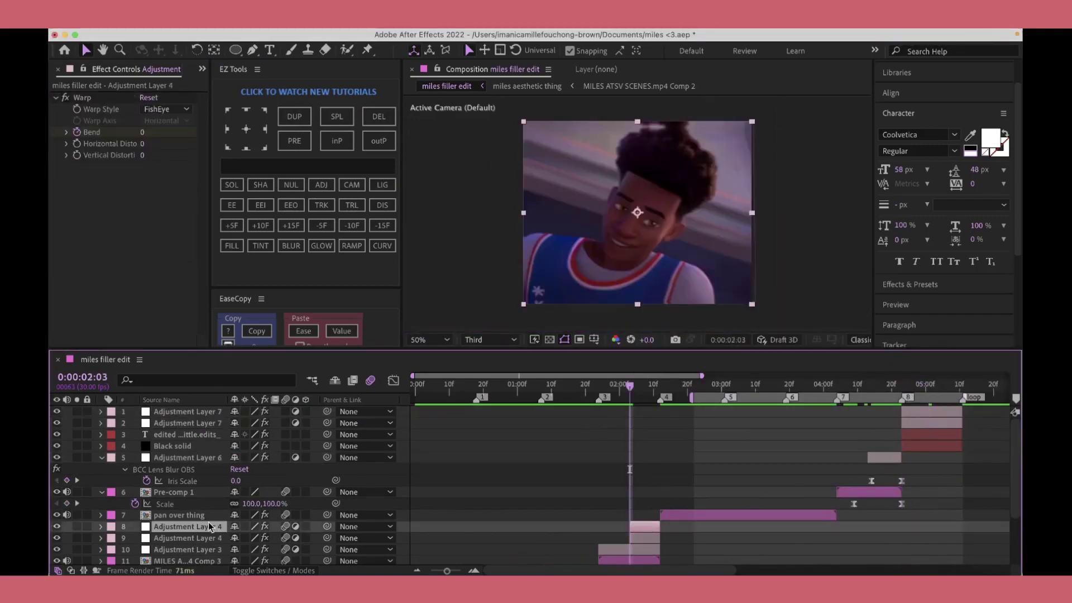
{"action": "key", "text": "ctrl+c"}
{"action": "key", "text": "ctrl+v"}
{"action": "key", "text": "shift+F3"}
{"action": "key", "text": "shift+F3"}
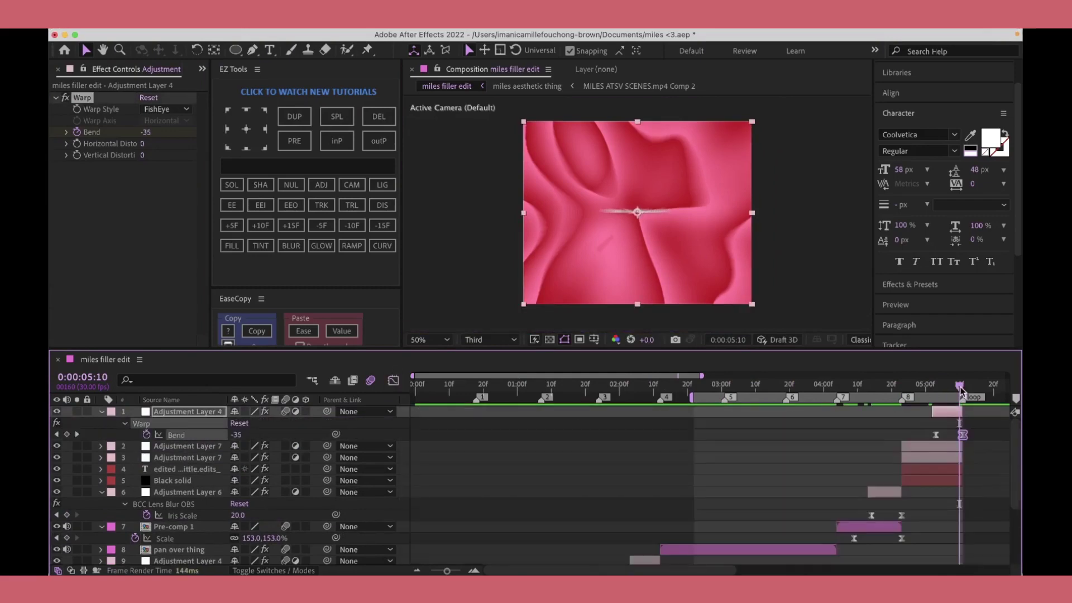
Step: Preview the credit transition and the edit from 0:00:04:27
{"action": "key", "text": "space"}
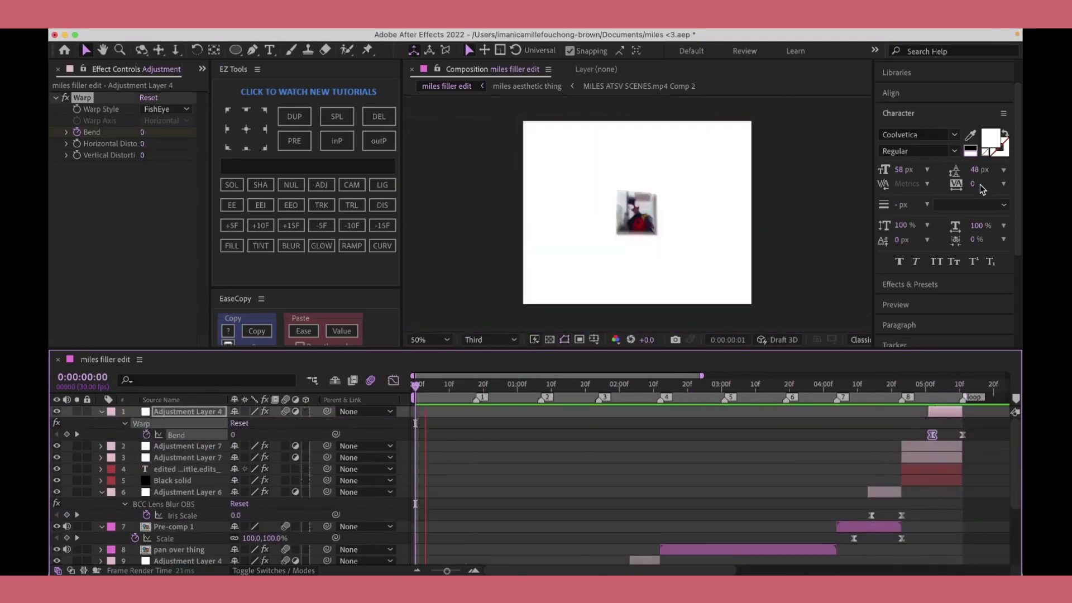
{"action": "key", "text": "space"}
{"action": "left_click", "coordinate": [184, 457]}
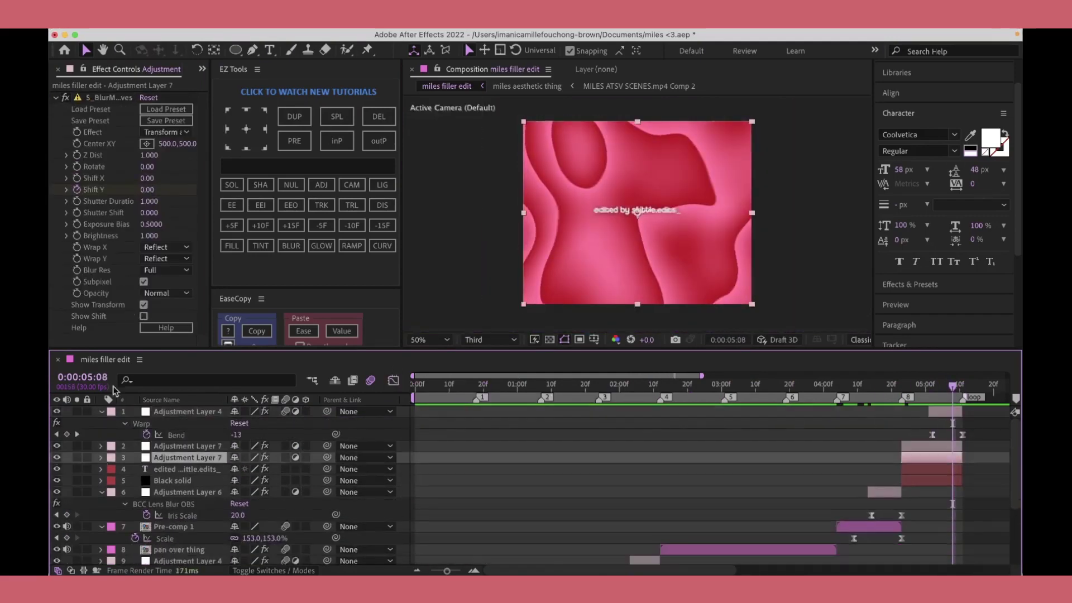
{"action": "key", "text": "u"}
{"action": "key", "text": "space"}
{"action": "left_click", "coordinate": [916, 390]}
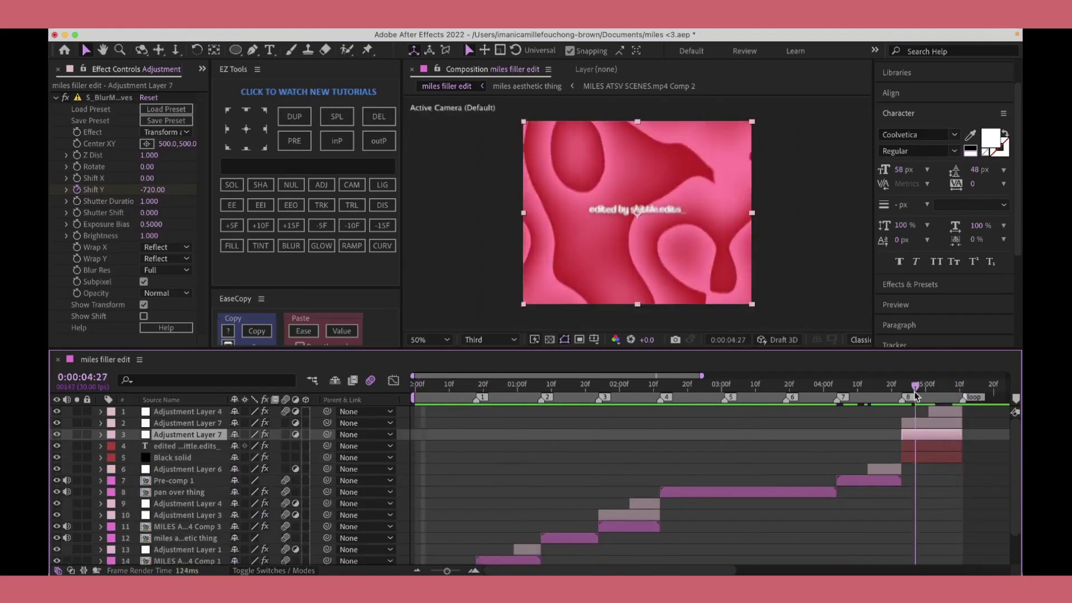
{"action": "key", "text": "space"}
{"action": "left_click", "coordinate": [895, 304]}
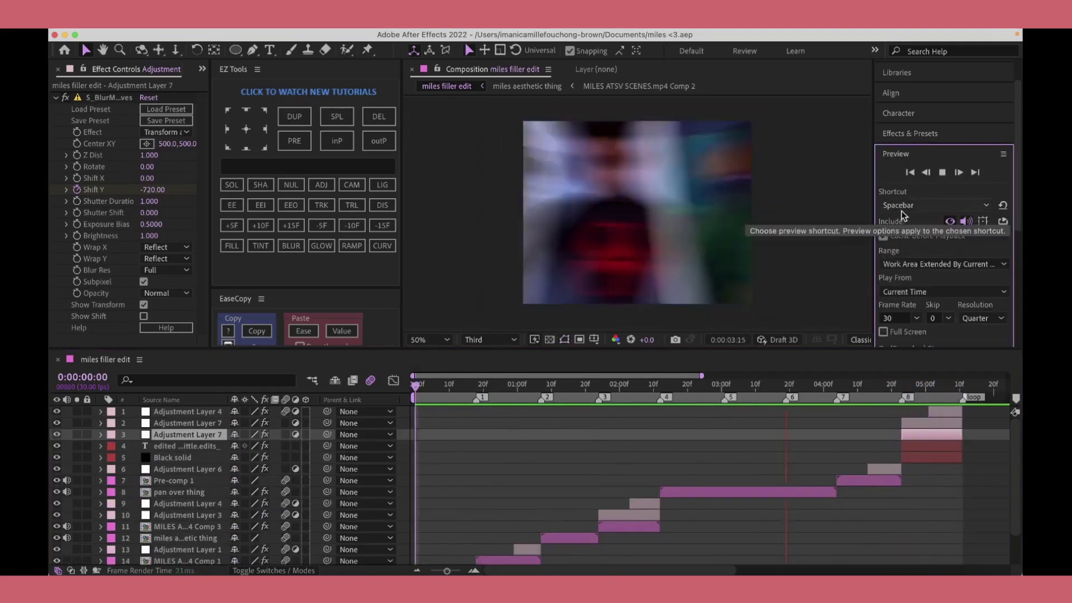
{"action": "left_click", "coordinate": [943, 174]}
{"action": "left_click", "coordinate": [421, 553]}
Step: Move Drop Shadow above BCC Lens Blur on intro clipp and preview its Iris Scale animation
{"action": "key", "text": "r"}
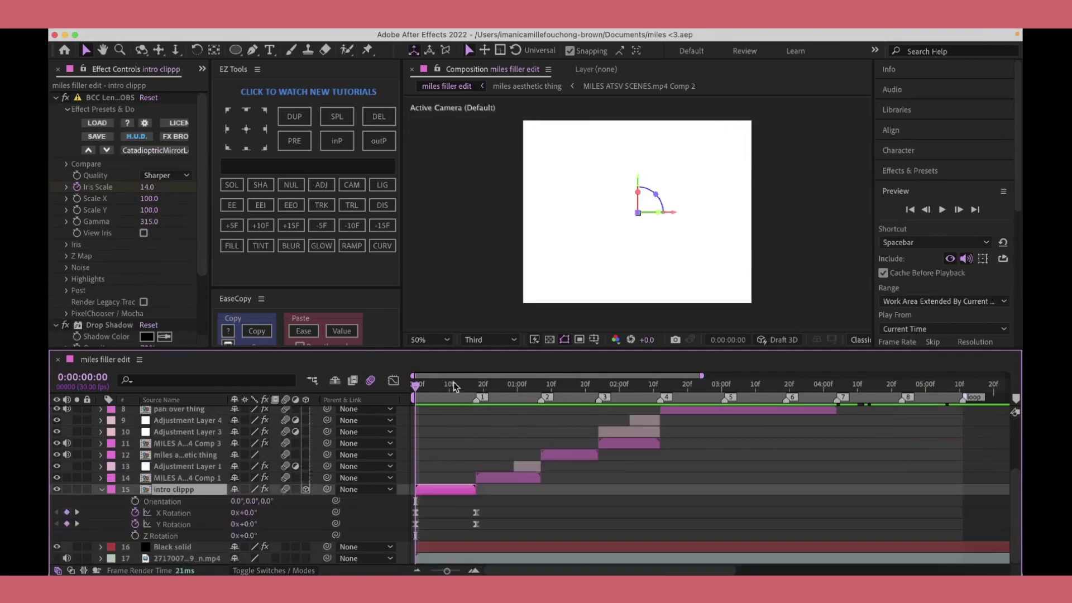
{"action": "left_click", "coordinate": [473, 385]}
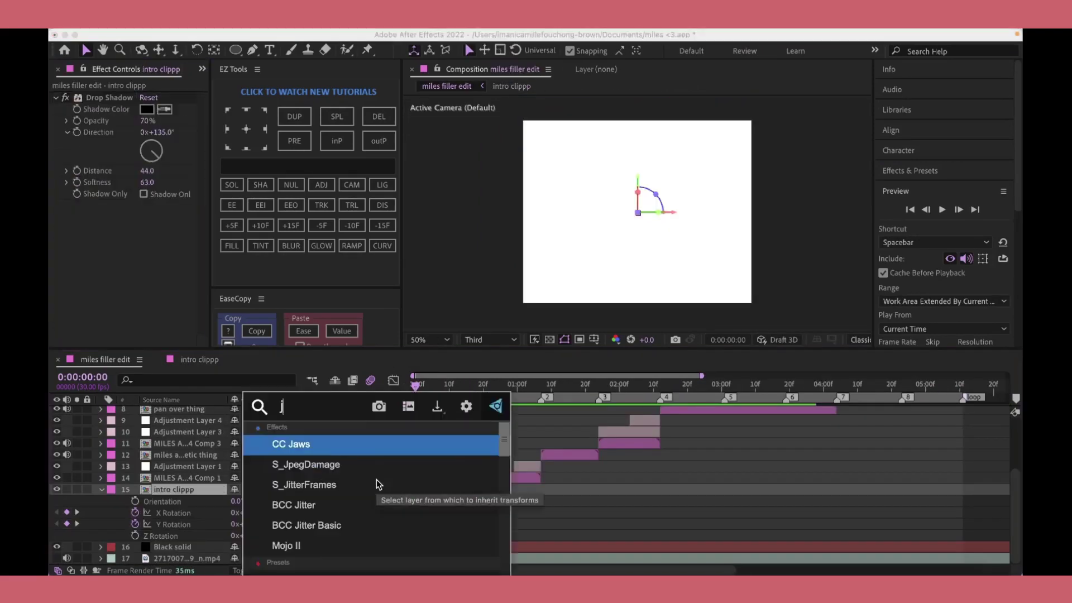
{"action": "left_click_drag", "start_coordinate": [109, 325], "coordinate": [140, 220]}
{"action": "left_click_drag", "start_coordinate": [424, 386], "coordinate": [449, 385]}
{"action": "key", "text": "u"}
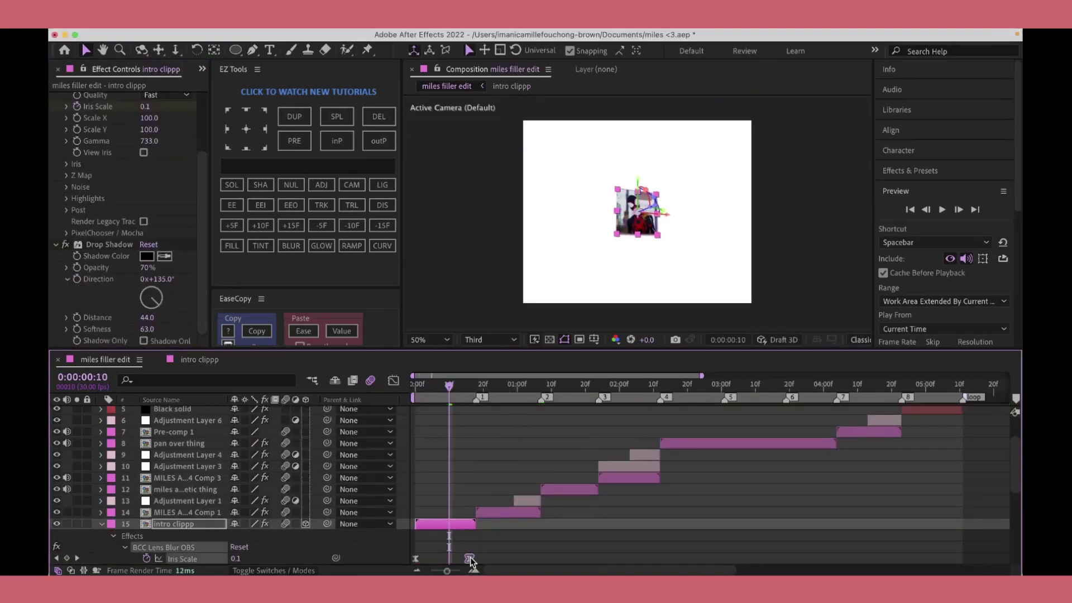
{"action": "key", "text": "space"}
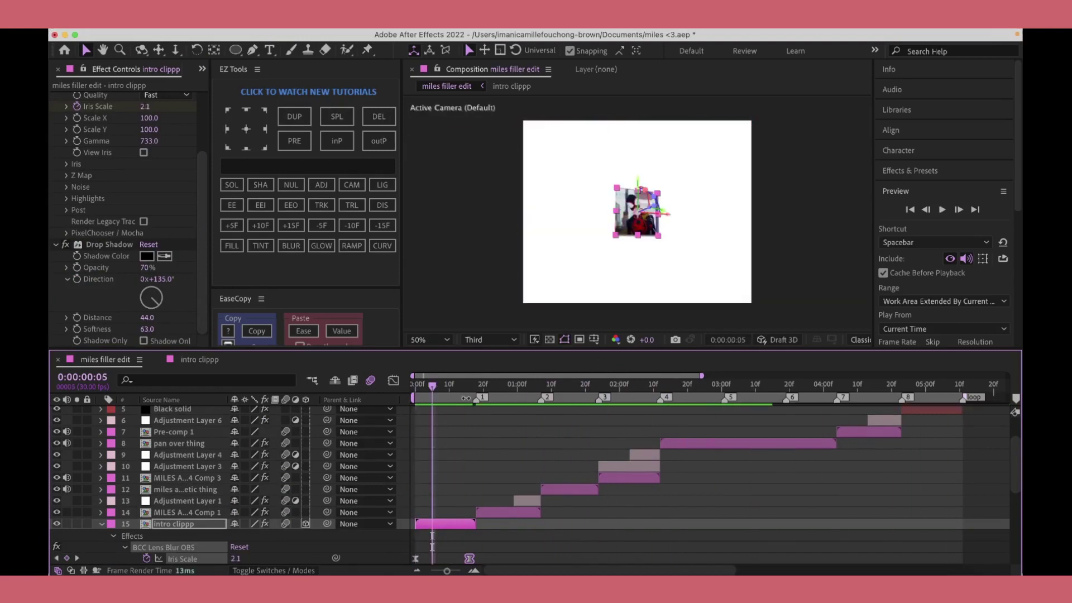
{"action": "key", "text": "minus"}
{"action": "left_click", "coordinate": [132, 525]}
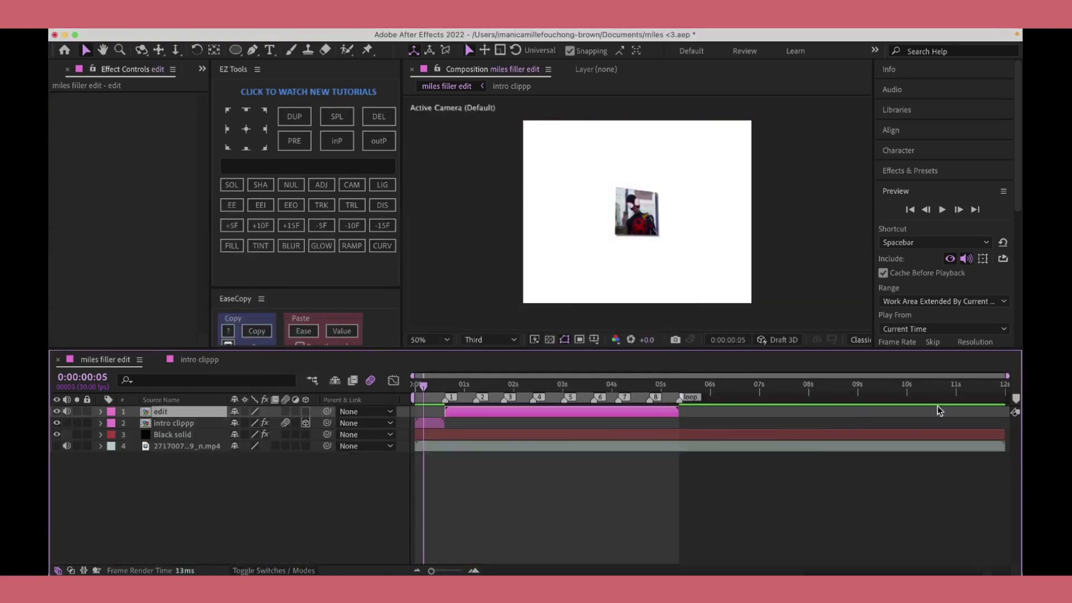
Step: Paste a new edit clip near the five-second mark and preview the ending from 10:08
{"action": "left_click", "coordinate": [676, 391]}
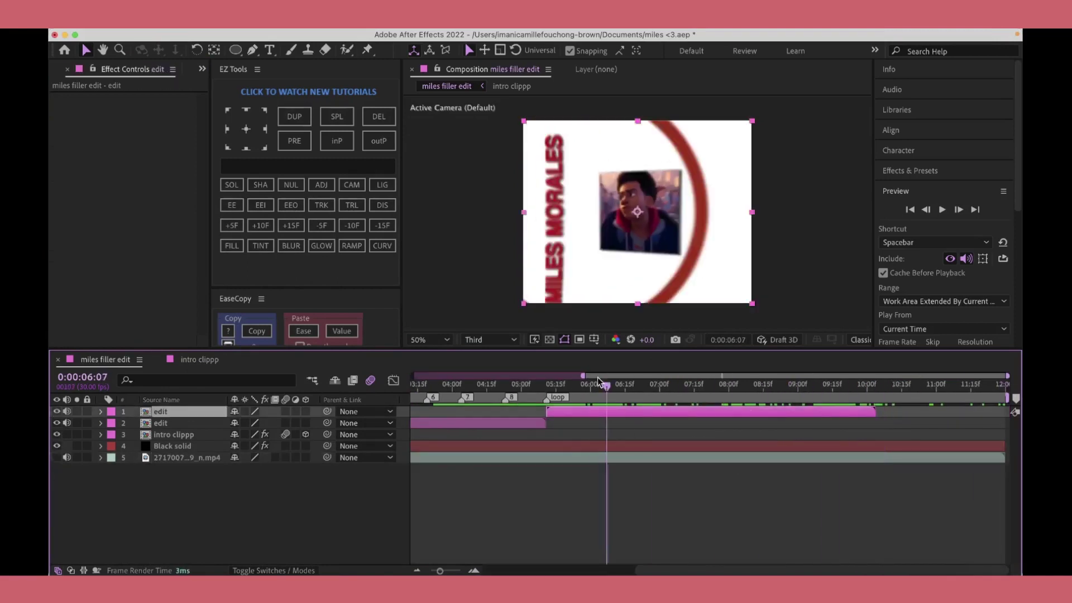
{"action": "key", "text": "space"}
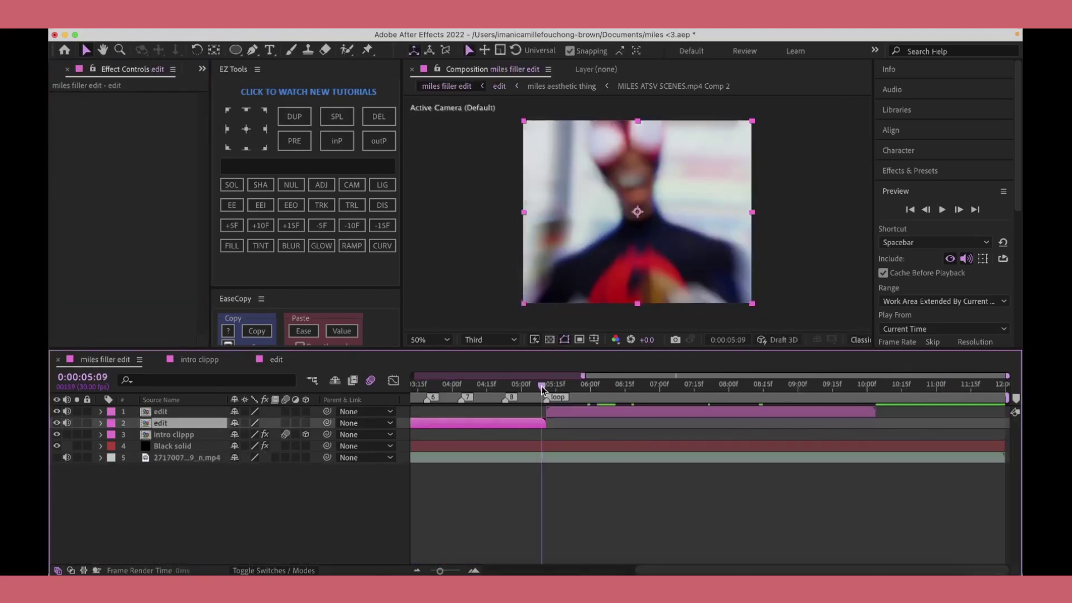
{"action": "key", "text": "ctrl+v"}
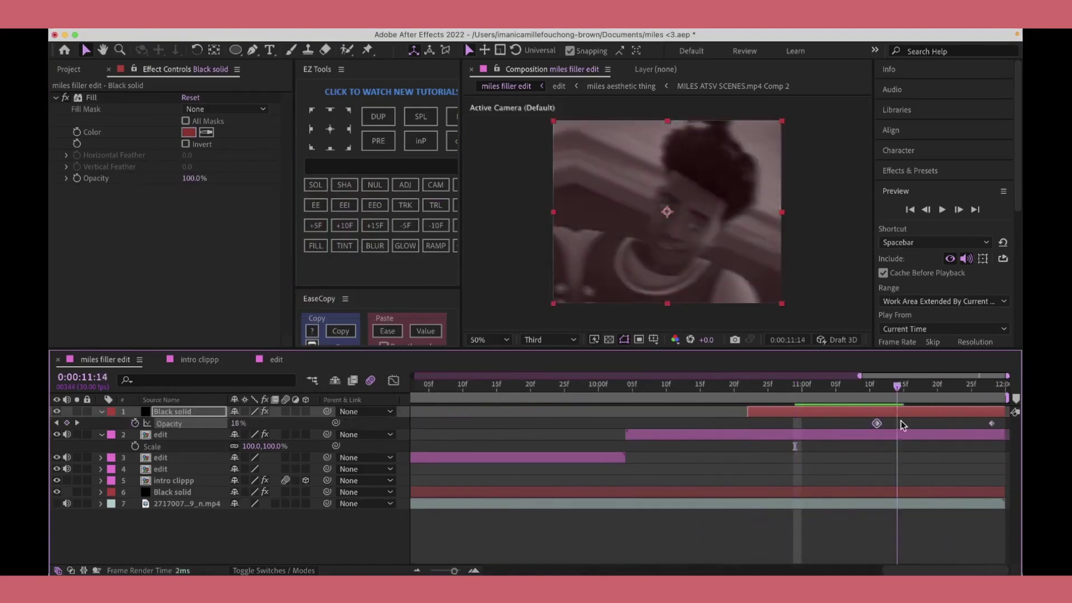
{"action": "left_click", "coordinate": [651, 397]}
{"action": "key", "text": "space"}
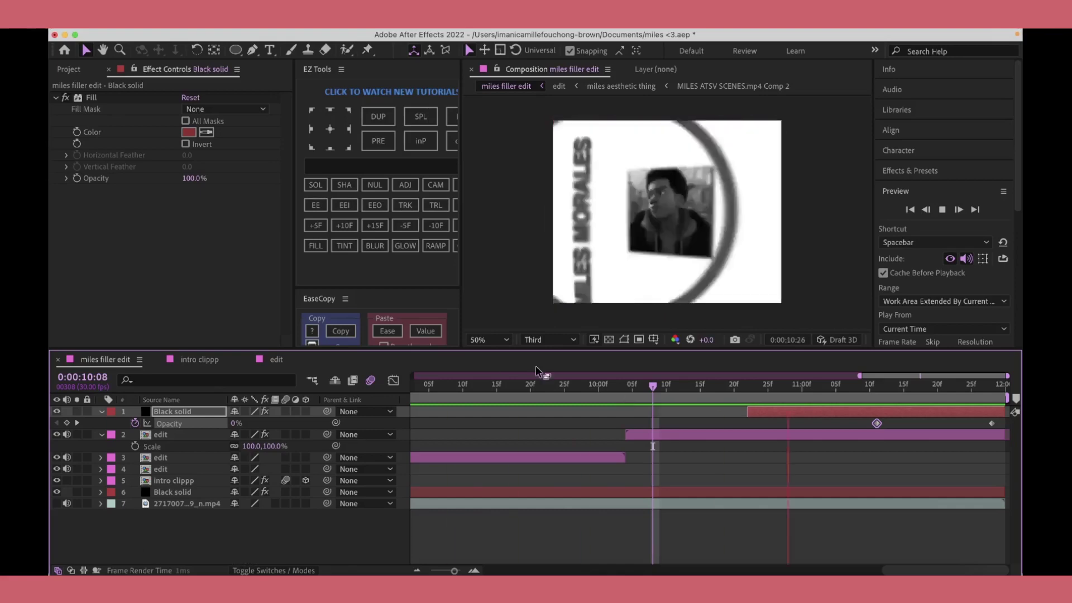
{"action": "key", "text": "space"}
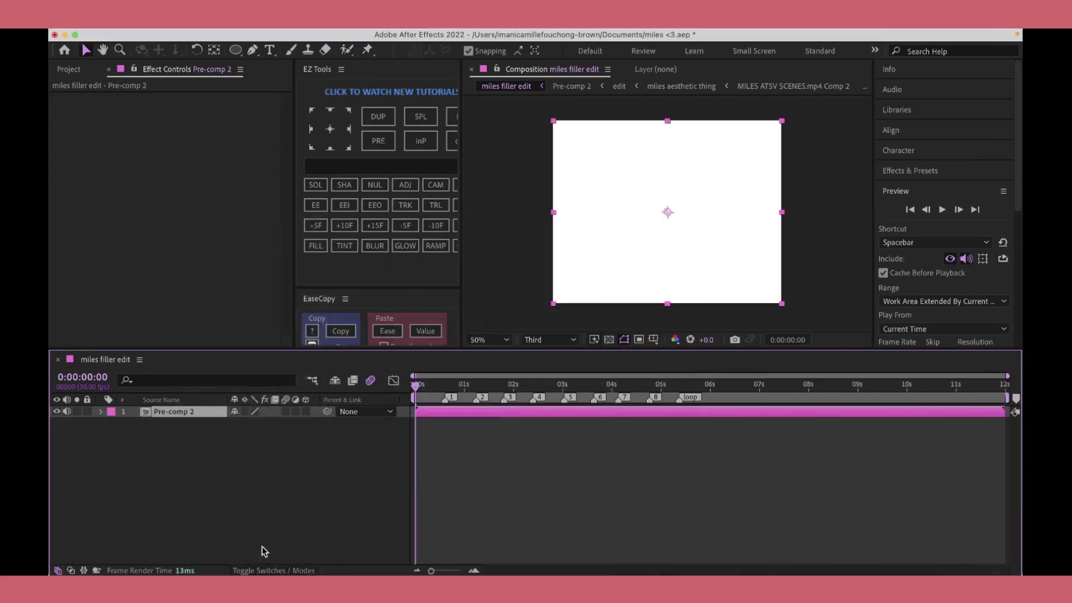
Step: Delete all of Pre-comp 2's markers and set the Wiggle amount to 16
{"action": "right_click", "coordinate": [508, 398]}
{"action": "left_click", "coordinate": [554, 476]}
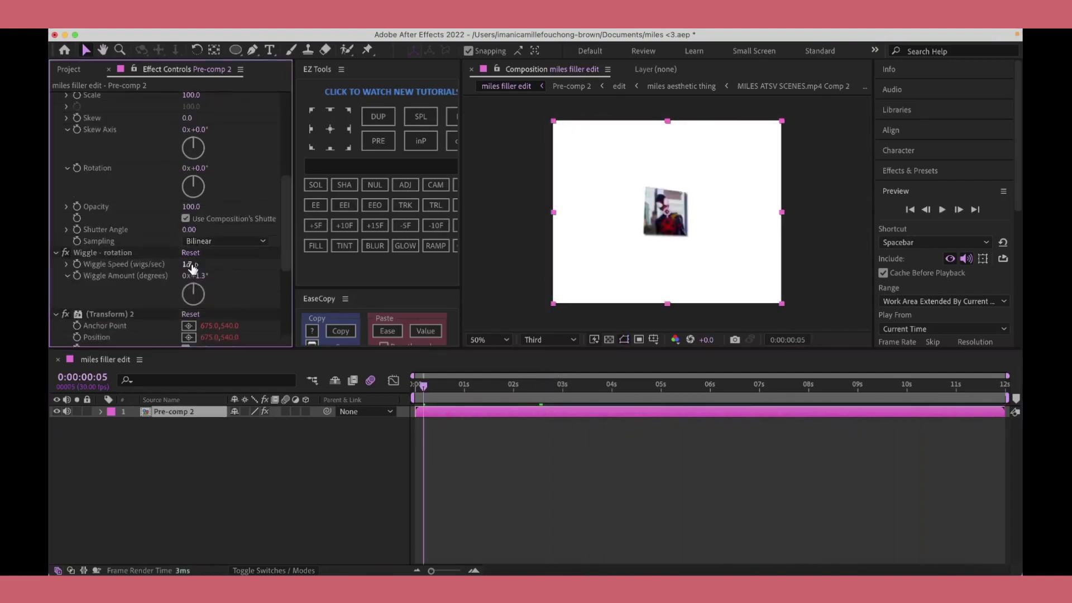
{"action": "left_click", "coordinate": [197, 149]}
{"action": "type", "text": "1"}
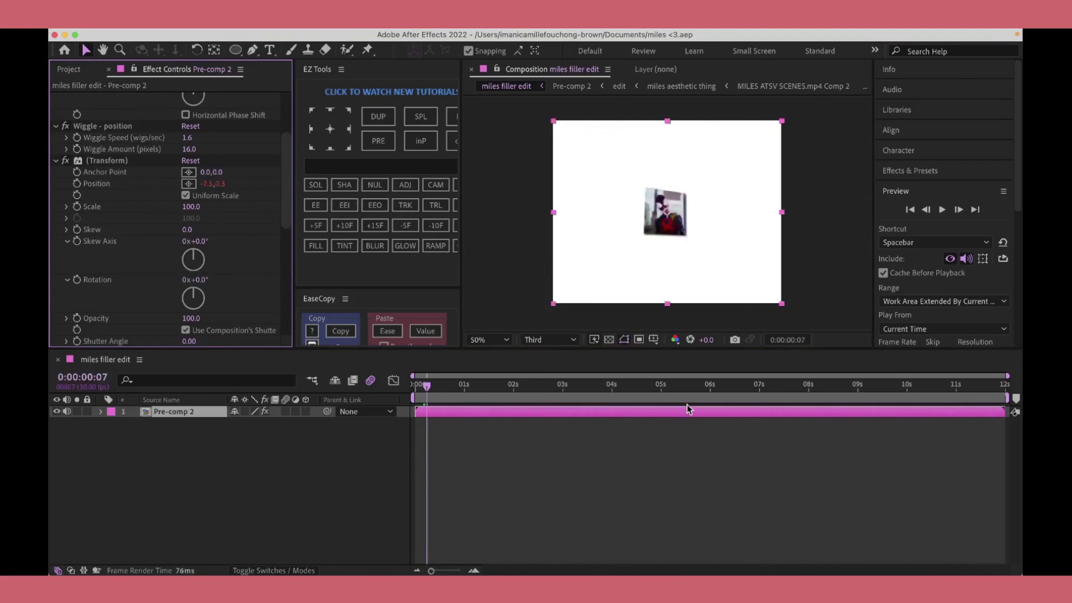
{"action": "left_click", "coordinate": [571, 385]}
Step: Add a new adjustment layer and apply Magic Bullet Looks to it
{"action": "key", "text": "ctrl+alt+y"}
{"action": "key", "text": "ctrl+space"}
{"action": "type", "text": "looks"}
{"action": "key", "text": "Return"}
Step: Try the film haze and kalopsia looks, then browse the victoria and applefx colorings categories
{"action": "left_click", "coordinate": [96, 131]}
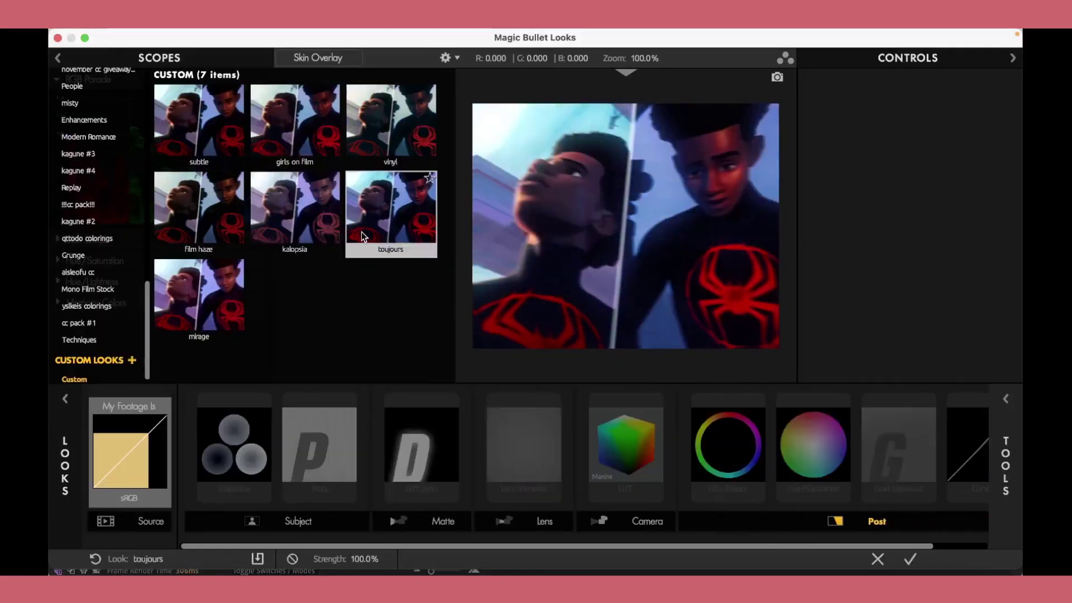
{"action": "left_click", "coordinate": [198, 207]}
{"action": "left_click", "coordinate": [335, 178]}
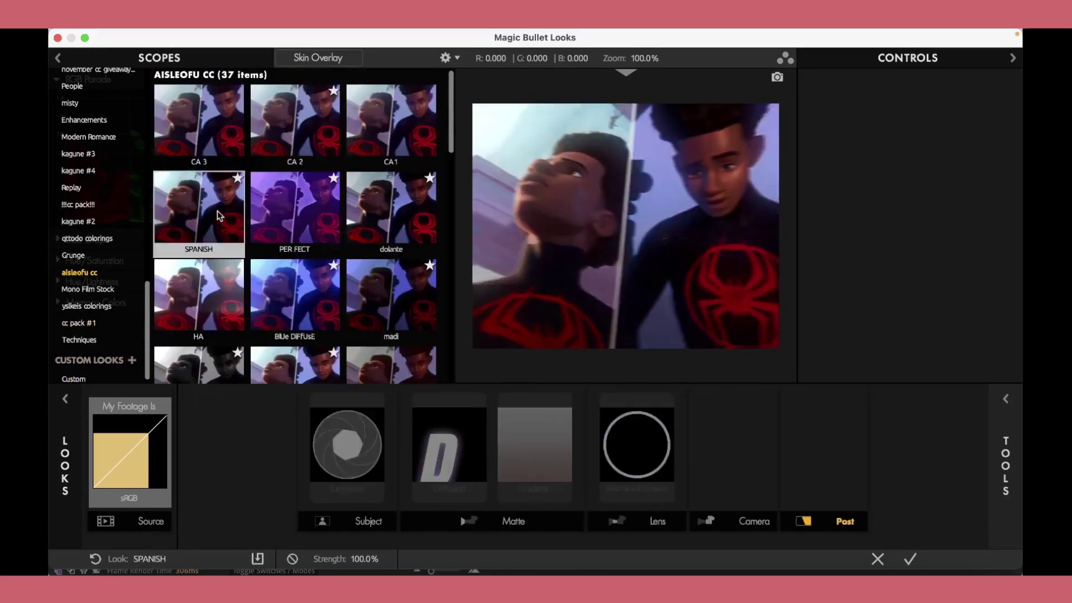
{"action": "left_click", "coordinate": [368, 162]}
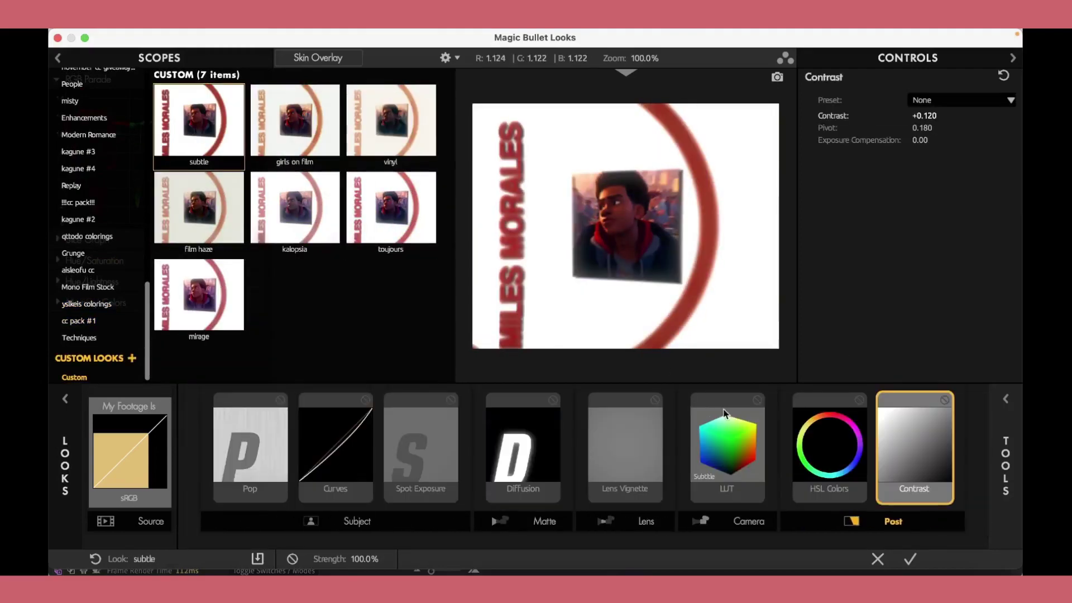
{"action": "left_click", "coordinate": [725, 413]}
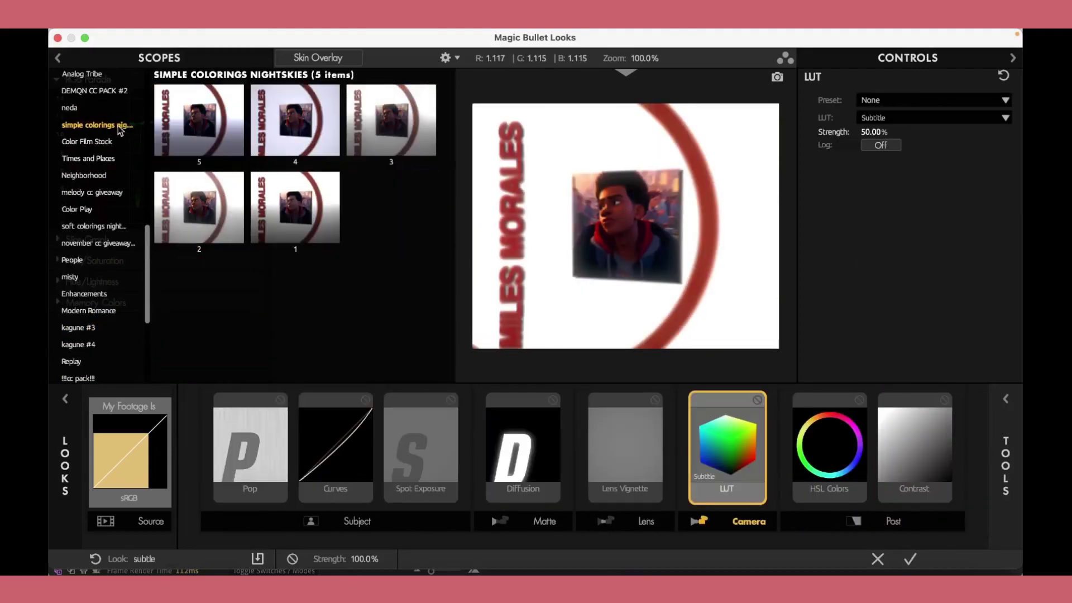
{"action": "left_click", "coordinate": [100, 133]}
{"action": "scroll", "coordinate": [100, 133], "scroll_direction": "up", "scroll_amount": 2}
{"action": "left_click", "coordinate": [84, 145]}
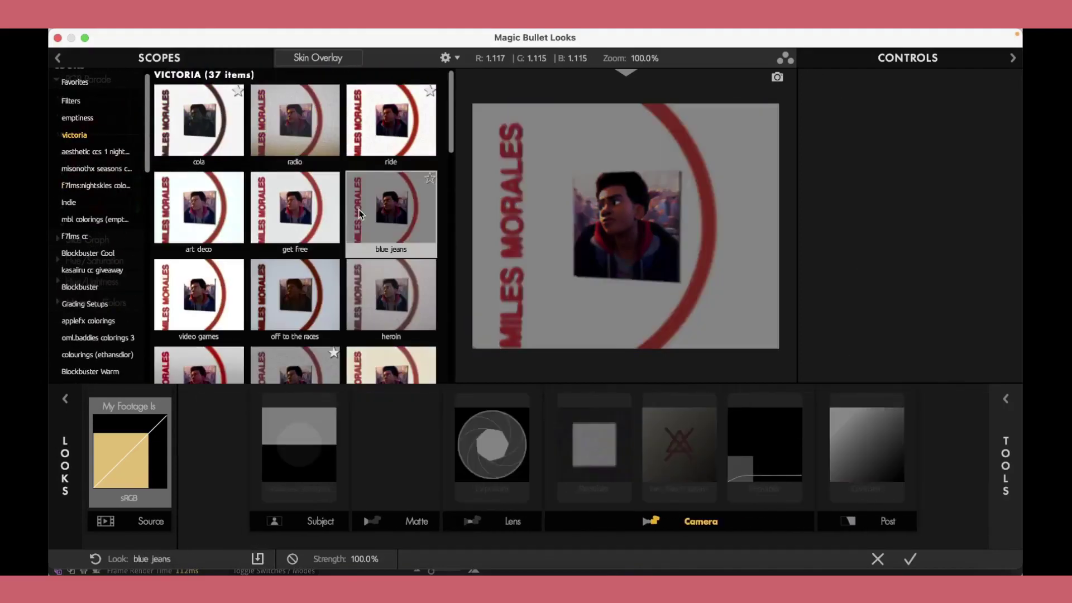
{"action": "scroll", "coordinate": [296, 223], "scroll_direction": "down", "scroll_amount": 1}
{"action": "left_click", "coordinate": [90, 331]}
Step: Browse the kagune #3 category and try looks from the Custom set
{"action": "scroll", "coordinate": [100, 298], "scroll_direction": "down", "scroll_amount": 5}
{"action": "left_click", "coordinate": [78, 311]}
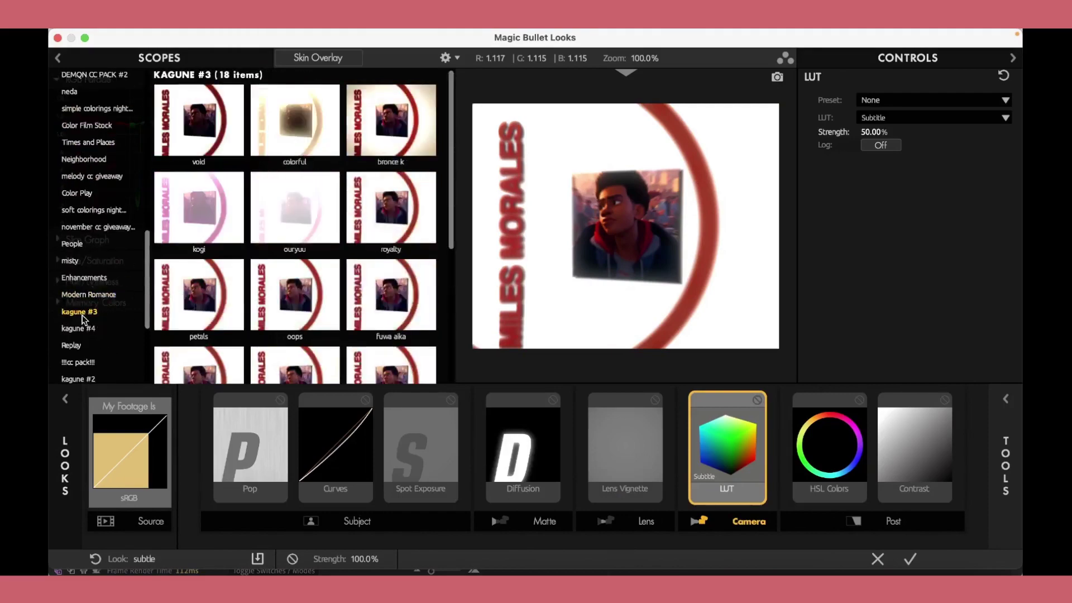
{"action": "scroll", "coordinate": [78, 311], "scroll_direction": "down", "scroll_amount": 3}
{"action": "left_click", "coordinate": [78, 309]}
{"action": "left_click", "coordinate": [75, 377]}
{"action": "left_click", "coordinate": [391, 123]}
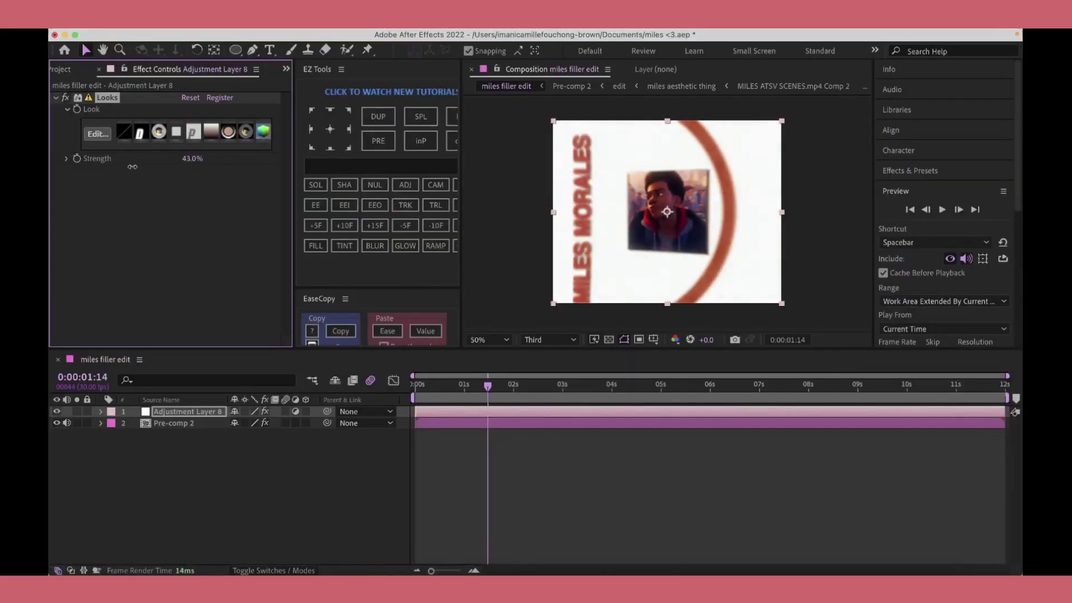
{"action": "left_click_drag", "start_coordinate": [485, 391], "coordinate": [587, 391]}
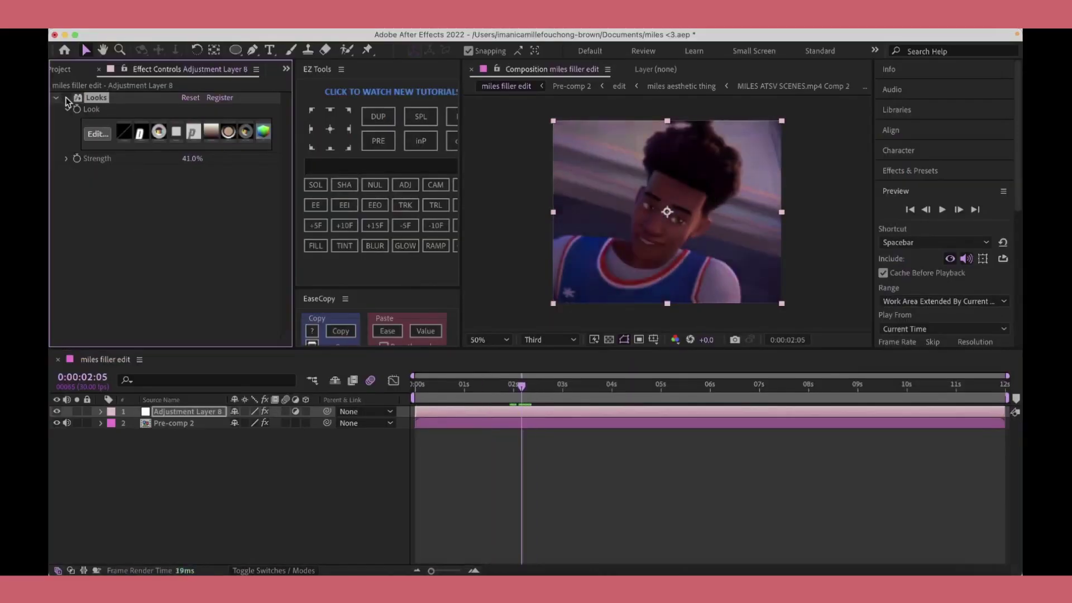
{"action": "left_click", "coordinate": [97, 133]}
{"action": "left_click", "coordinate": [198, 201]}
Step: Apply the 'cc 7 w curve' look from yslkeis colorings at 65% strength and preview
{"action": "left_click", "coordinate": [88, 306]}
{"action": "left_click", "coordinate": [295, 215]}
{"action": "double_click", "coordinate": [276, 215]}
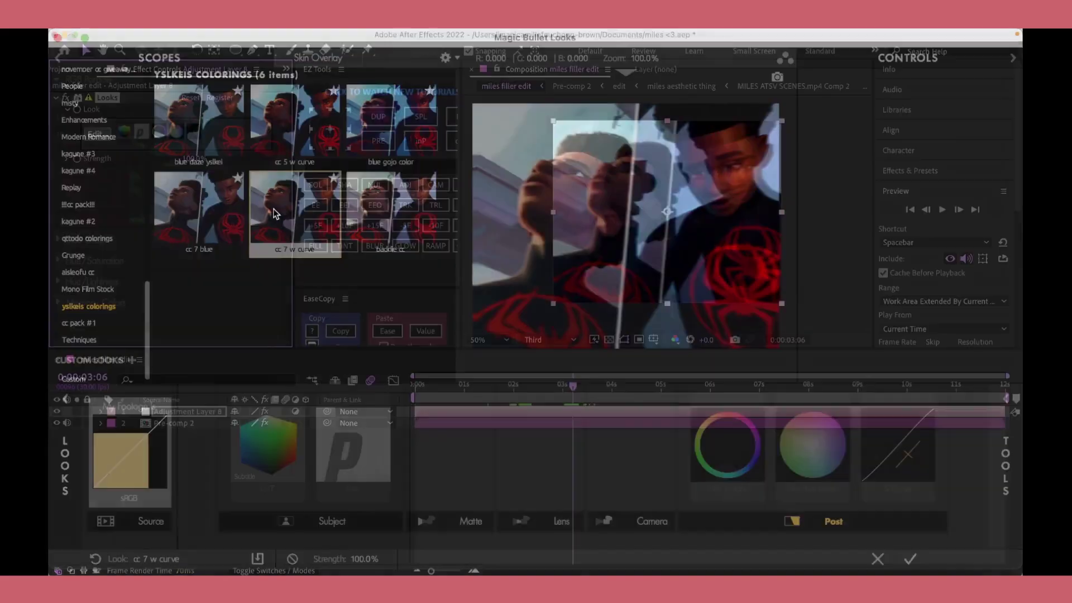
{"action": "left_click_drag", "start_coordinate": [188, 162], "coordinate": [197, 162]}
{"action": "key", "text": "space"}
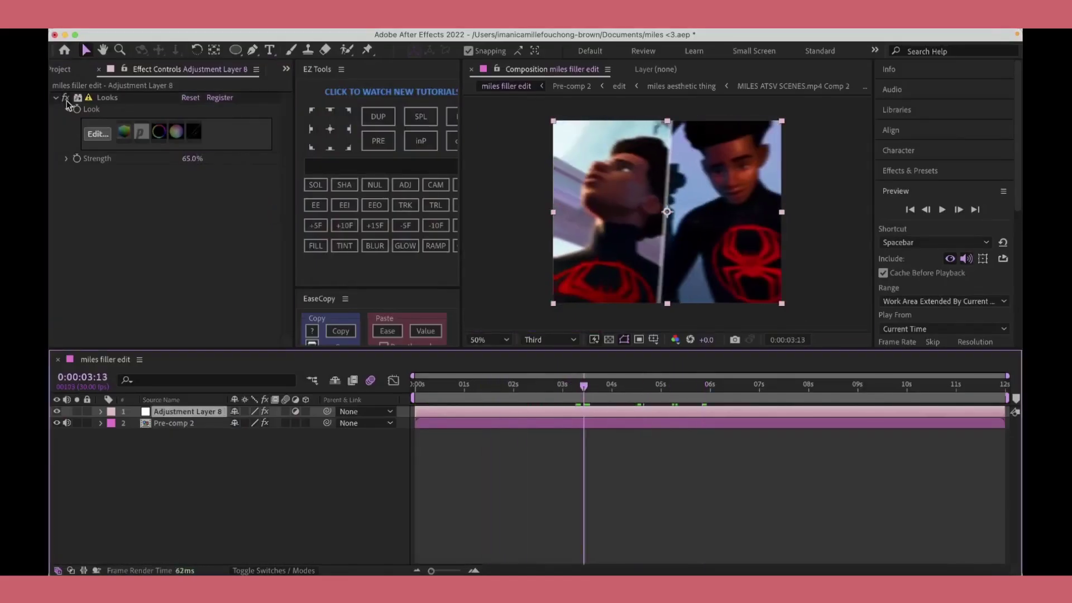
{"action": "left_click", "coordinate": [905, 385]}
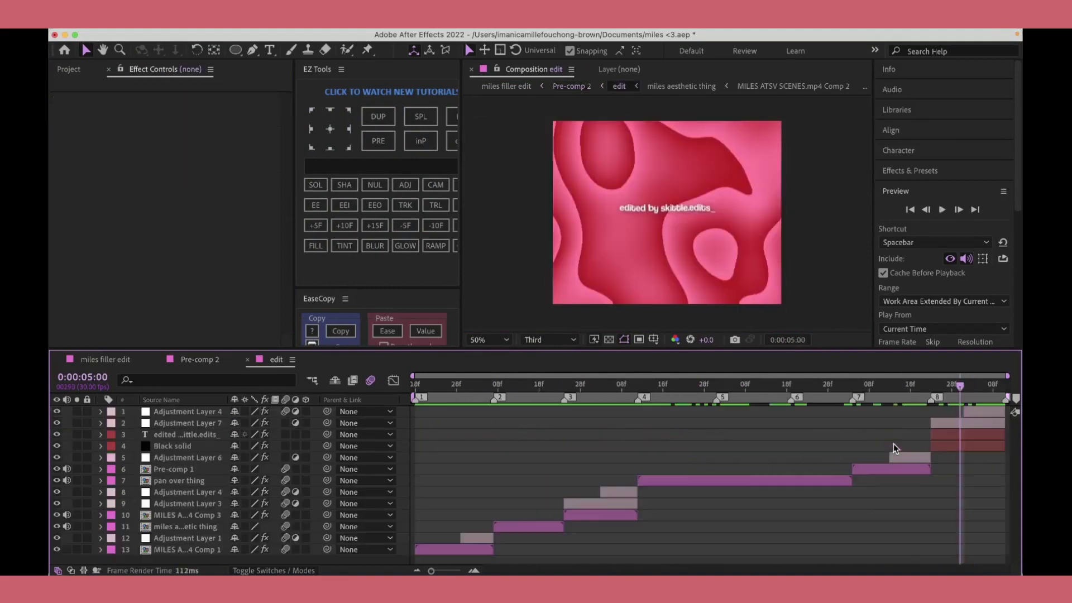
Step: Open the miles aesthetic thing precomp, set Looks Strength to 60%, and preview at Full resolution
{"action": "left_click", "coordinate": [531, 385]}
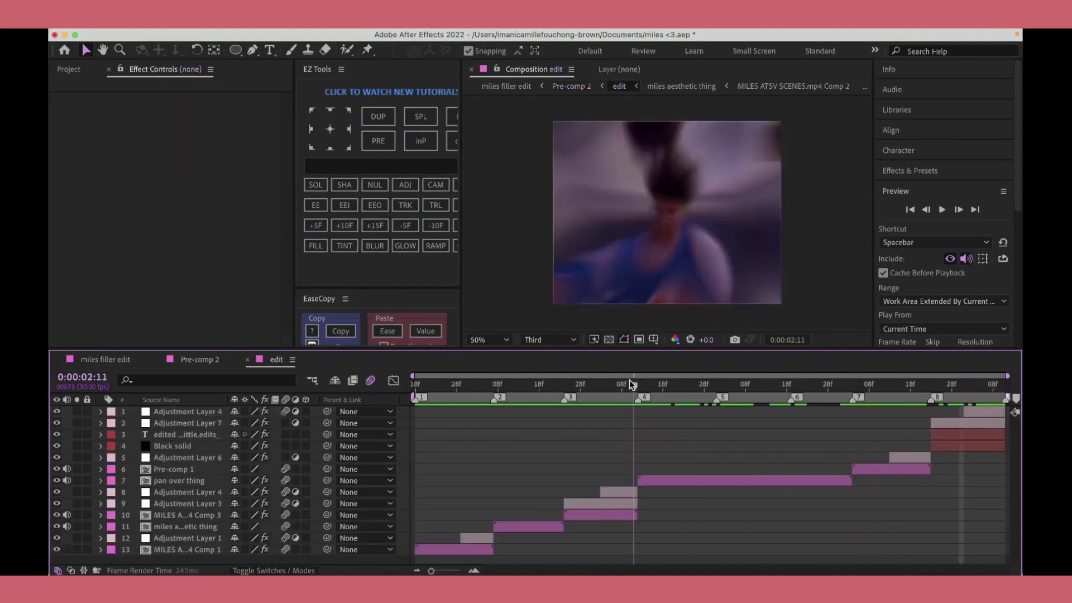
{"action": "double_click", "coordinate": [527, 526]}
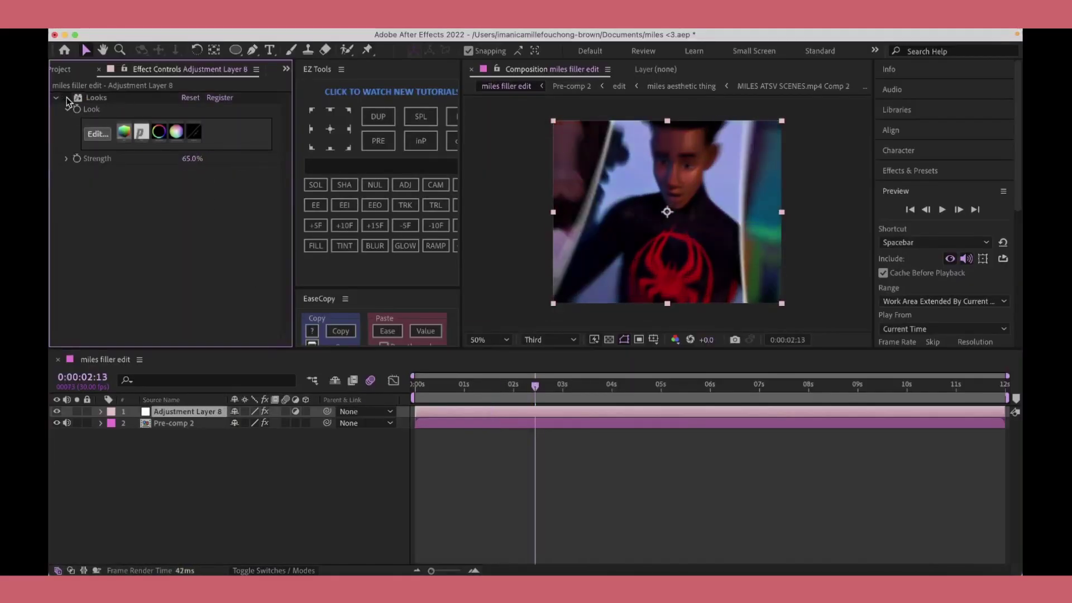
{"action": "type", "text": "0"}
{"action": "left_click", "coordinate": [550, 339]}
{"action": "left_click", "coordinate": [550, 375]}
{"action": "key", "text": "space"}
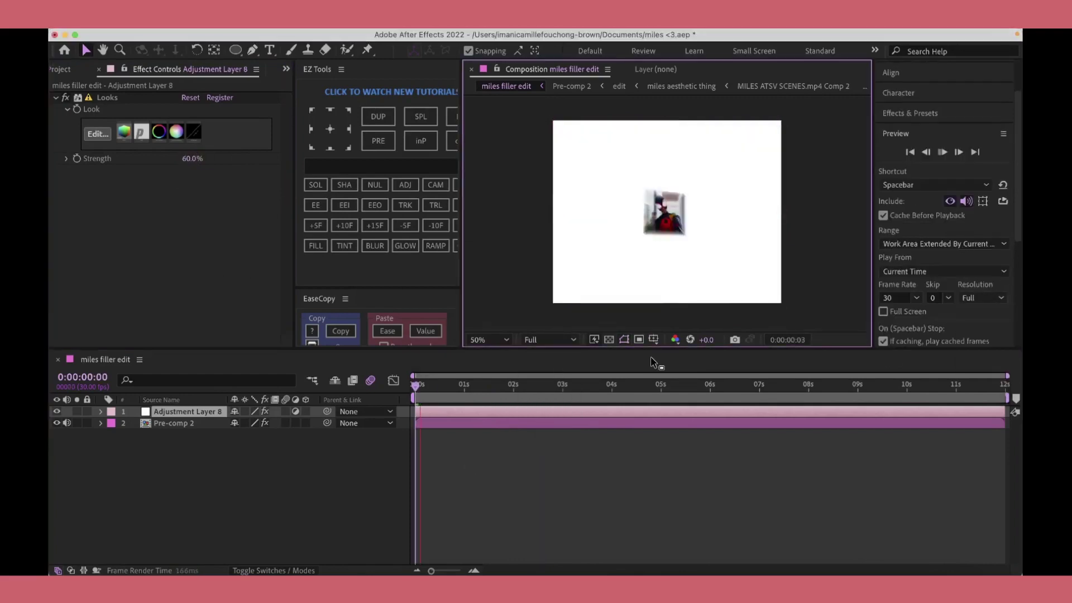
{"action": "left_click", "coordinate": [436, 386]}
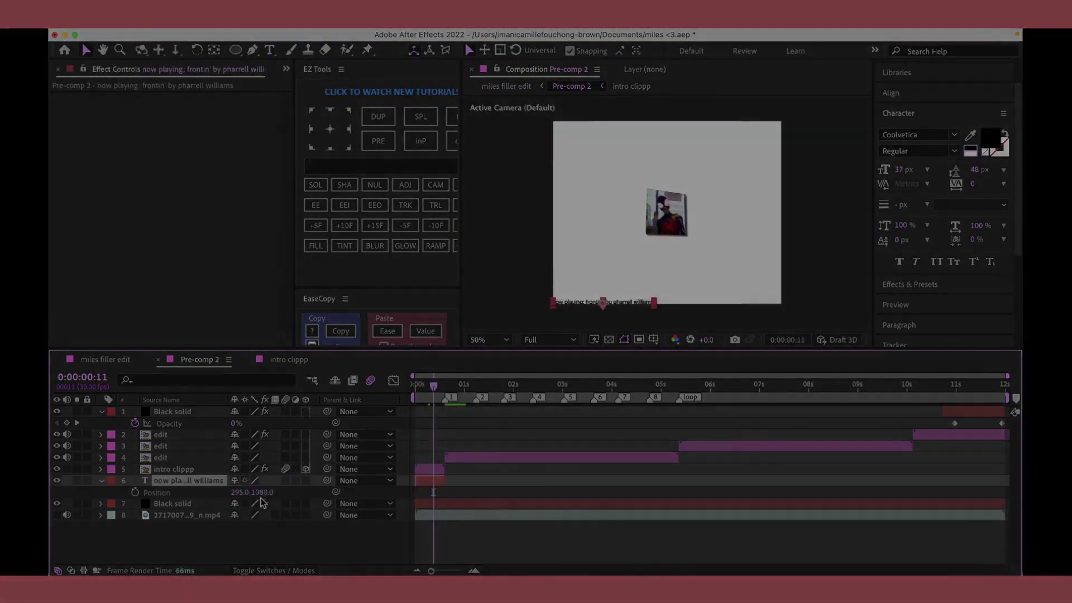
Step: Play a preview of the caption with its turbulent distortion
{"action": "key", "text": "space"}
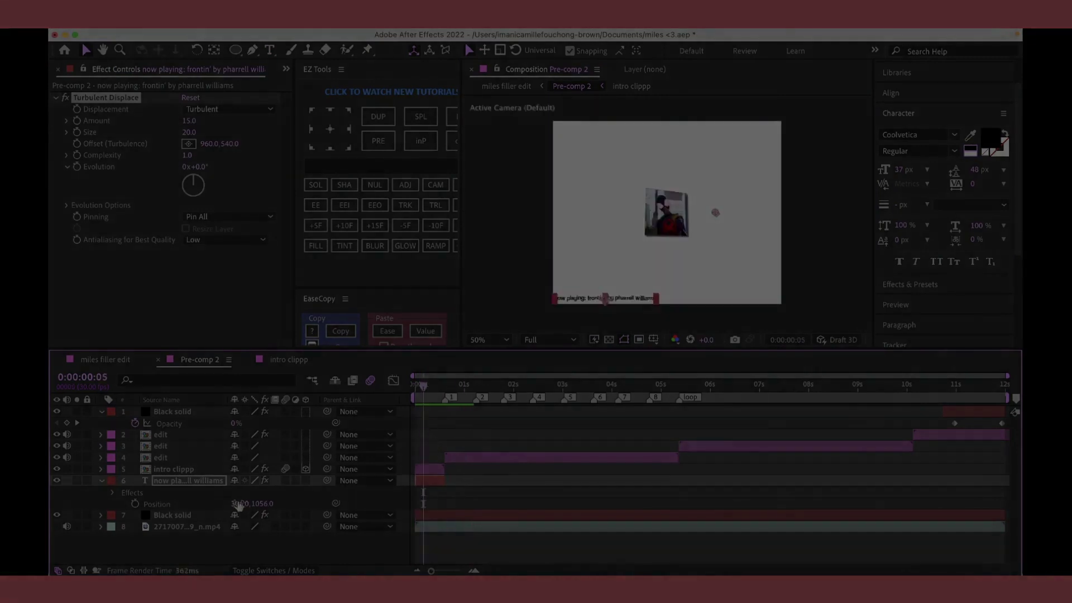